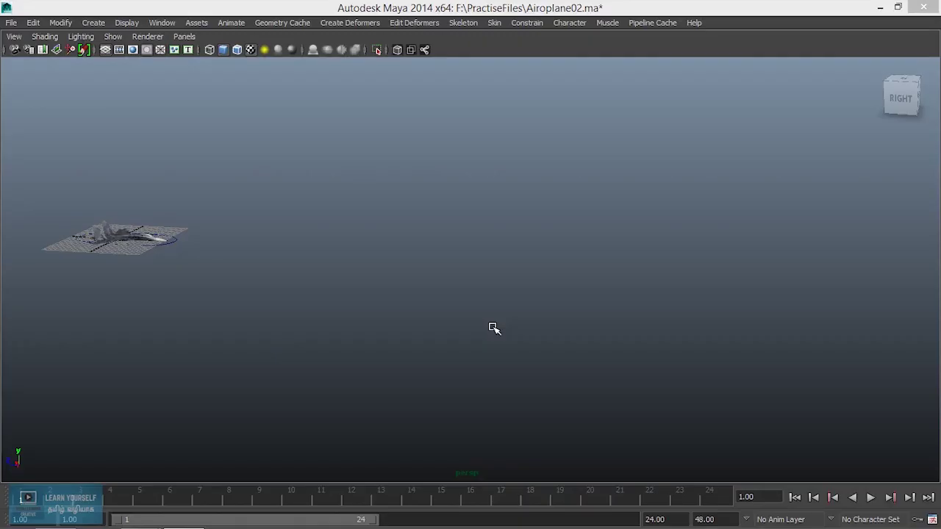
# Select nurbsCircle1 carrying the jet, zoom out, and show its transform values in the Attribute Editor.
pyautogui.moveTo(180, 235)
pyautogui.mouseDown()
pyautogui.moveTo(181, 261)
pyautogui.moveTo(157, 306)
pyautogui.moveTo(249, 341)
pyautogui.mouseUp()
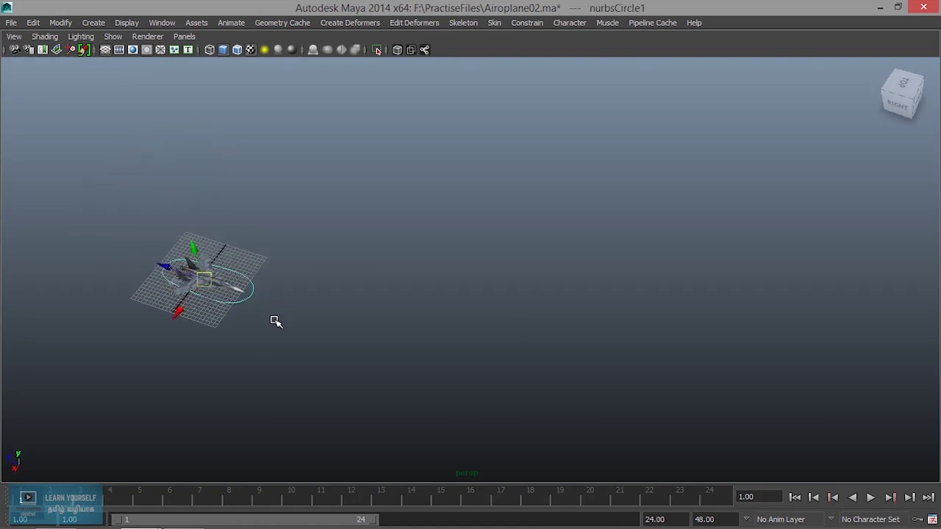
pyautogui.scroll(-3, 275, 321)
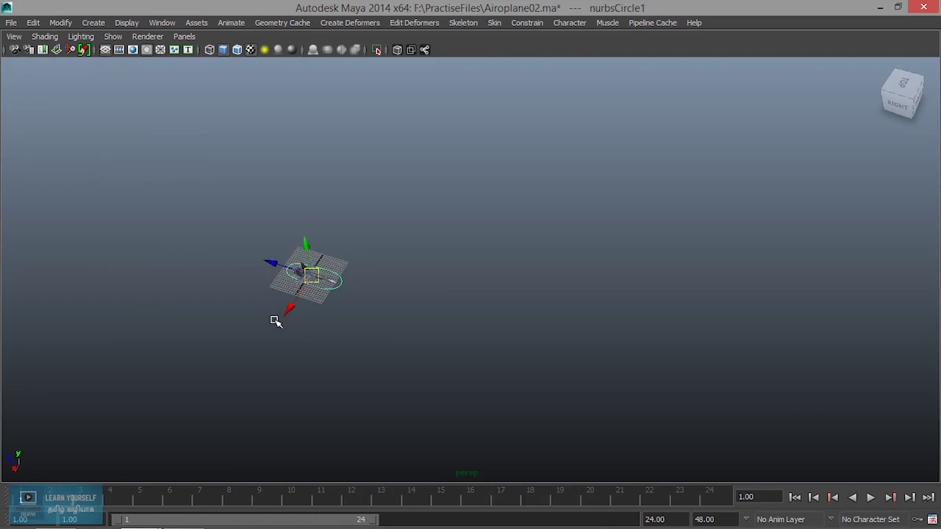
pyautogui.hotkey('ctrl', 'a')
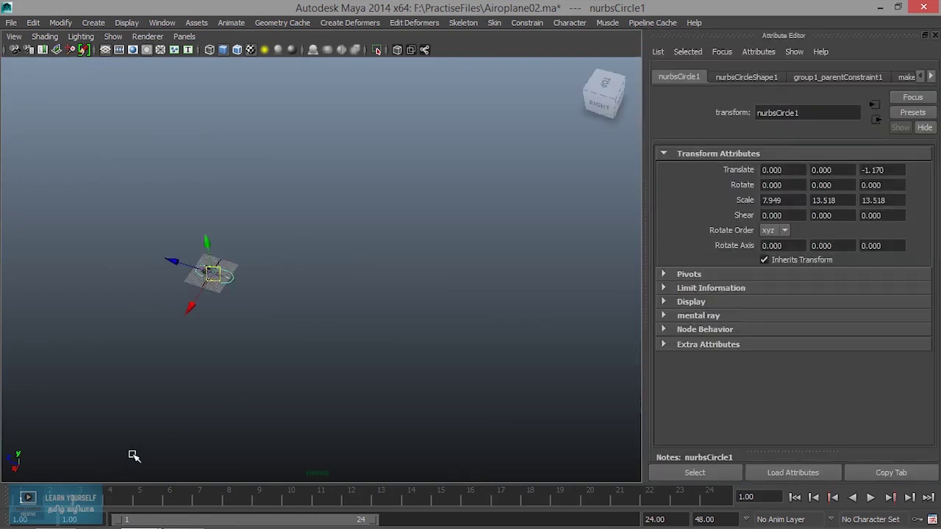
# Freeze nurbsCircle1's transformations so translate and rotate read 0 and scale reads 1.
pyautogui.hotkey('ctrl', 'a')
pyautogui.moveTo(334, 380)
pyautogui.keyDown('alt'); pyautogui.mouseDown()
pyautogui.moveTo(302, 306)
pyautogui.moveTo(395, 353)
pyautogui.mouseUp(); pyautogui.keyUp('alt')
pyautogui.keyDown('alt'); pyautogui.moveTo(395, 354); pyautogui.dragTo(442, 372, button='middle'); pyautogui.keyUp('alt')
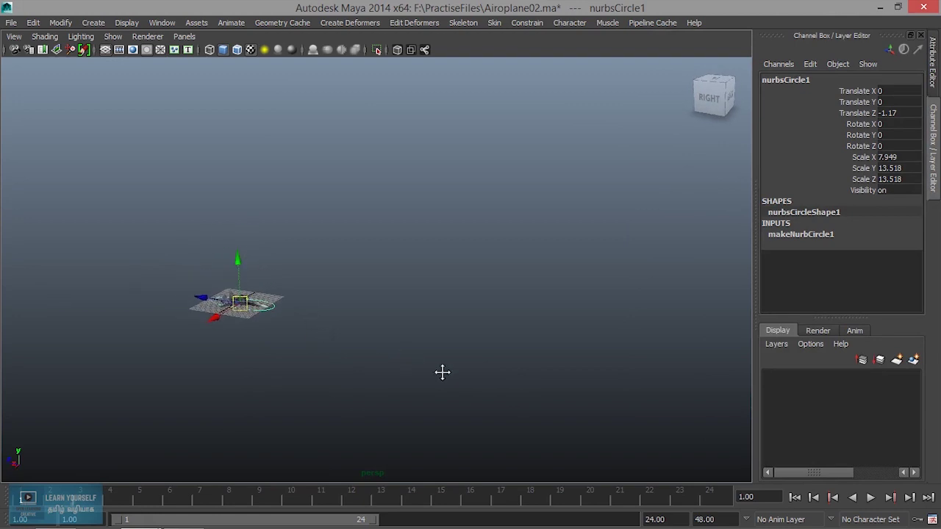
pyautogui.click(62, 22)
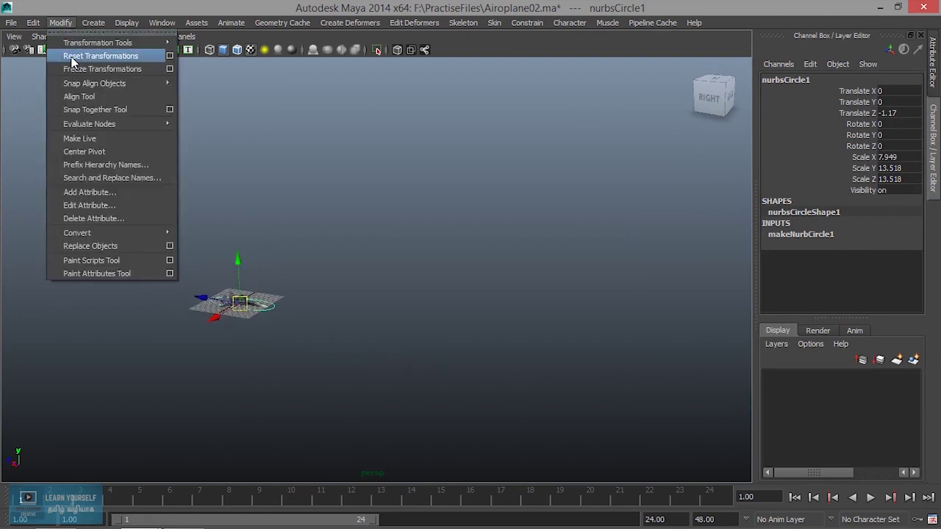
pyautogui.click(76, 68)
# Set a translation keyframe on the circle at frame 1.
pyautogui.moveTo(368, 328)
pyautogui.keyDown('alt'); pyautogui.mouseDown(button='middle')
pyautogui.moveTo(326, 330)
pyautogui.moveTo(335, 343)
pyautogui.mouseUp(button='middle'); pyautogui.keyUp('alt')
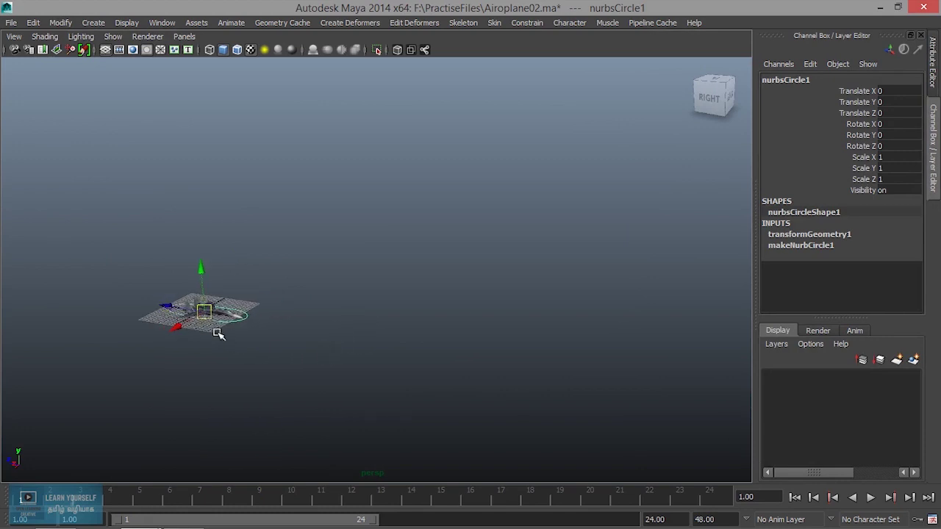
pyautogui.keyDown('alt'); pyautogui.moveTo(363, 351); pyautogui.dragTo(326, 355, button='right'); pyautogui.keyUp('alt')
pyautogui.moveTo(325, 355)
pyautogui.keyDown('alt'); pyautogui.mouseDown(button='middle')
pyautogui.moveTo(204, 331)
pyautogui.moveTo(213, 319)
pyautogui.mouseUp(button='middle'); pyautogui.keyUp('alt')
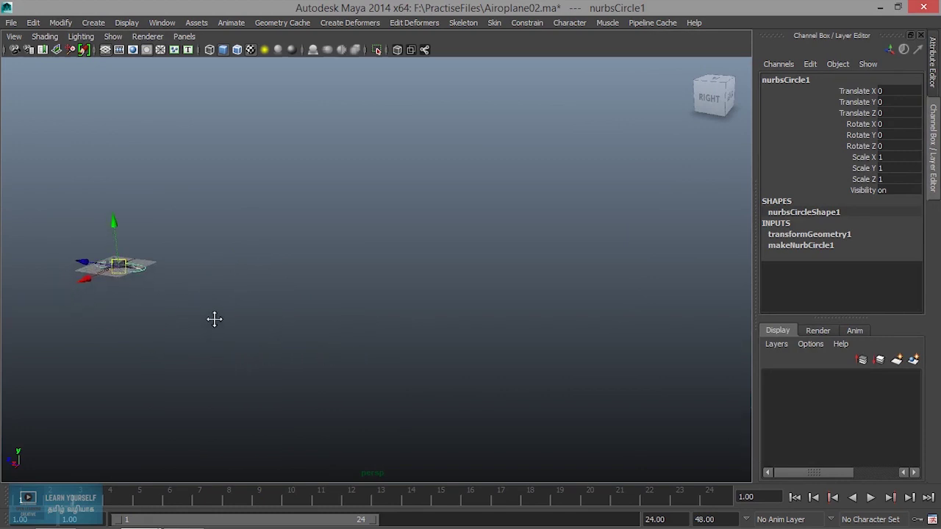
pyautogui.hotkey('shift', 'w')
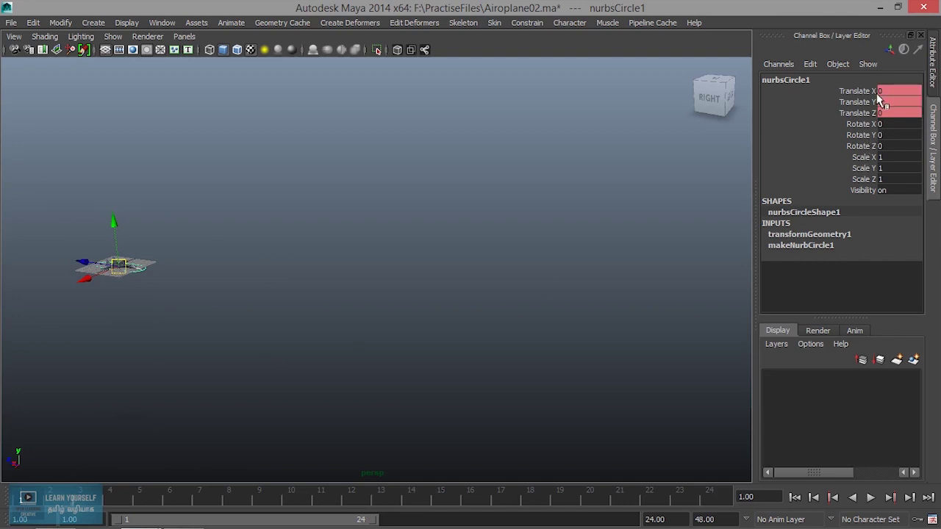
# Move the circle along Z to Translate Z -432.851.
pyautogui.click(856, 113)
pyautogui.moveTo(131, 257)
pyautogui.mouseDown(button='middle')
pyautogui.moveTo(110, 266)
pyautogui.moveTo(261, 304)
pyautogui.moveTo(307, 336)
pyautogui.moveTo(271, 338)
pyautogui.moveTo(332, 341)
pyautogui.moveTo(243, 323)
pyautogui.mouseUp(button='middle')
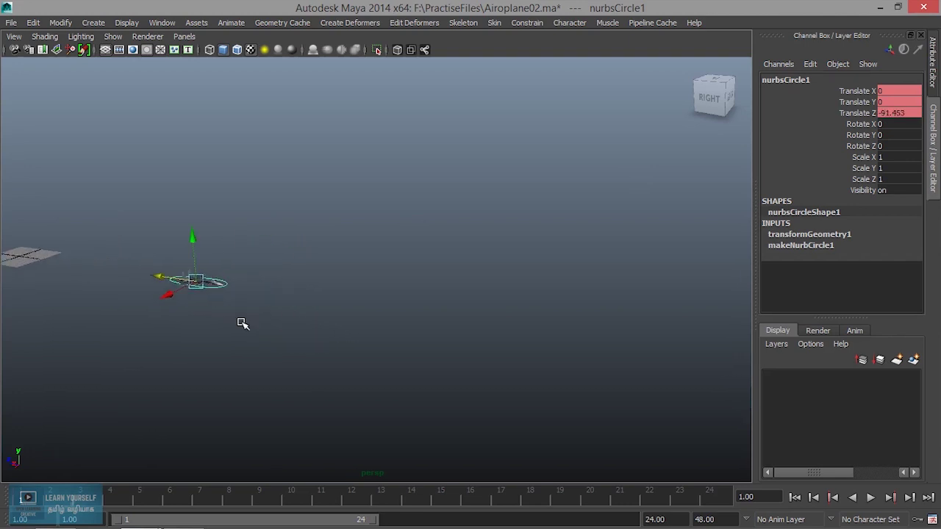
pyautogui.moveTo(243, 323)
pyautogui.keyDown('alt'); pyautogui.mouseDown()
pyautogui.moveTo(250, 337)
pyautogui.moveTo(227, 321)
pyautogui.mouseUp(); pyautogui.keyUp('alt')
pyautogui.keyDown('alt'); pyautogui.moveTo(231, 319); pyautogui.dragTo(204, 380, button='middle'); pyautogui.keyUp('alt')
pyautogui.moveTo(205, 379)
pyautogui.keyDown('alt'); pyautogui.mouseDown()
pyautogui.moveTo(235, 372)
pyautogui.moveTo(223, 345)
pyautogui.moveTo(584, 399)
pyautogui.mouseUp(); pyautogui.keyUp('alt')
pyautogui.keyDown('alt'); pyautogui.moveTo(583, 399); pyautogui.dragTo(386, 353, button='middle'); pyautogui.keyUp('alt')
pyautogui.moveTo(353, 333); pyautogui.dragTo(414, 353)
pyautogui.moveTo(414, 353)
pyautogui.keyDown('alt'); pyautogui.mouseDown(button='middle')
pyautogui.moveTo(556, 357)
pyautogui.moveTo(512, 358)
pyautogui.mouseUp(button='middle'); pyautogui.keyUp('alt')
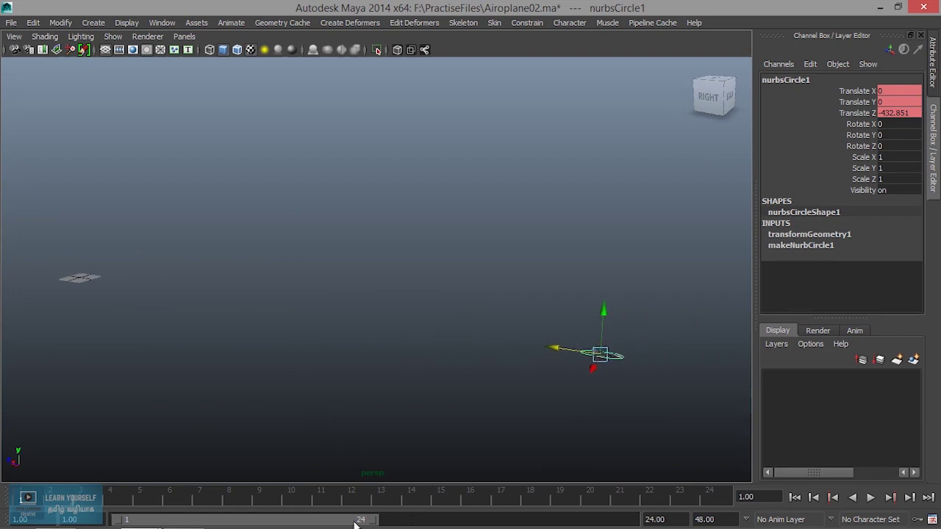
# Extend the playback range end to frame 75 and play the animation.
pyautogui.moveTo(374, 522); pyautogui.dragTo(669, 521)
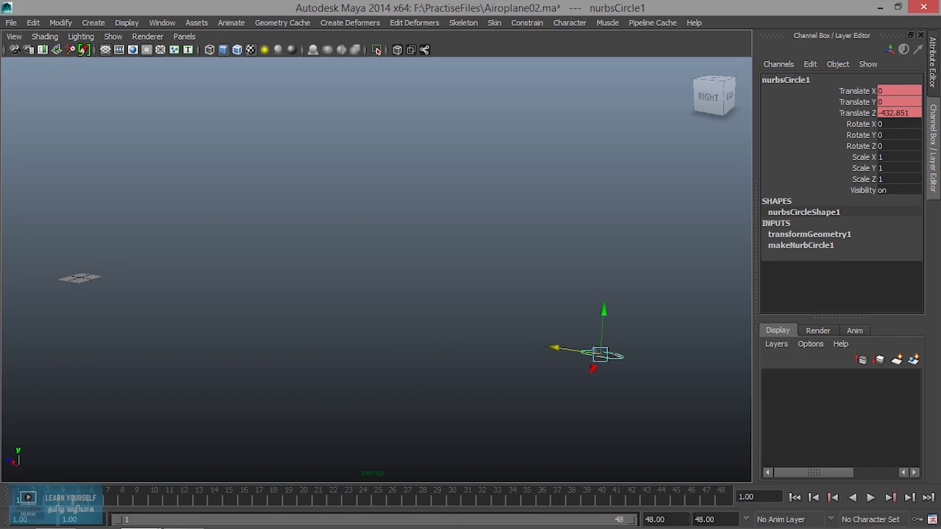
pyautogui.doubleClick(658, 520)
pyautogui.write('75')
pyautogui.press('Return')
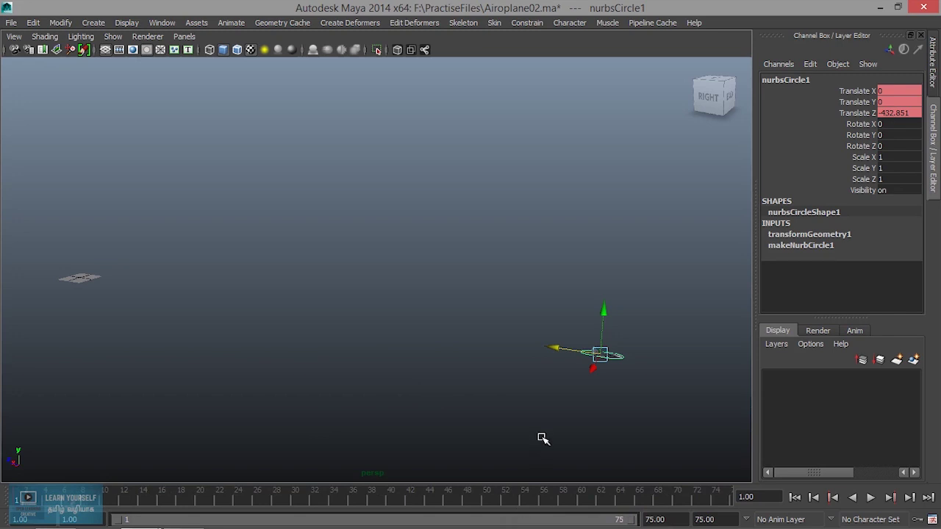
pyautogui.hotkey('alt', 'v')
# Play the animation from frame 1, then stop it.
pyautogui.click(795, 498)
pyautogui.click(871, 498)
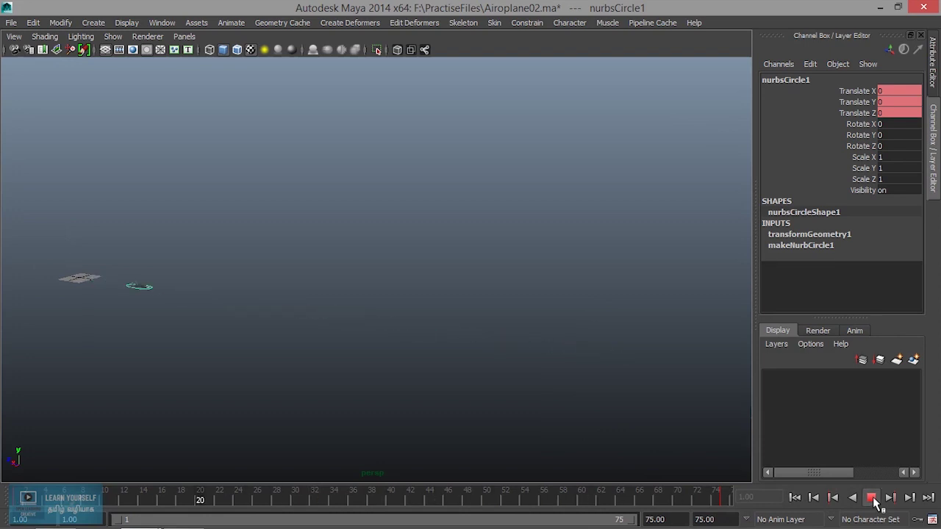
pyautogui.click(871, 498)
# Set playback speed to Real-time [24 fps], save the preferences, and play again.
pyautogui.click(933, 519)
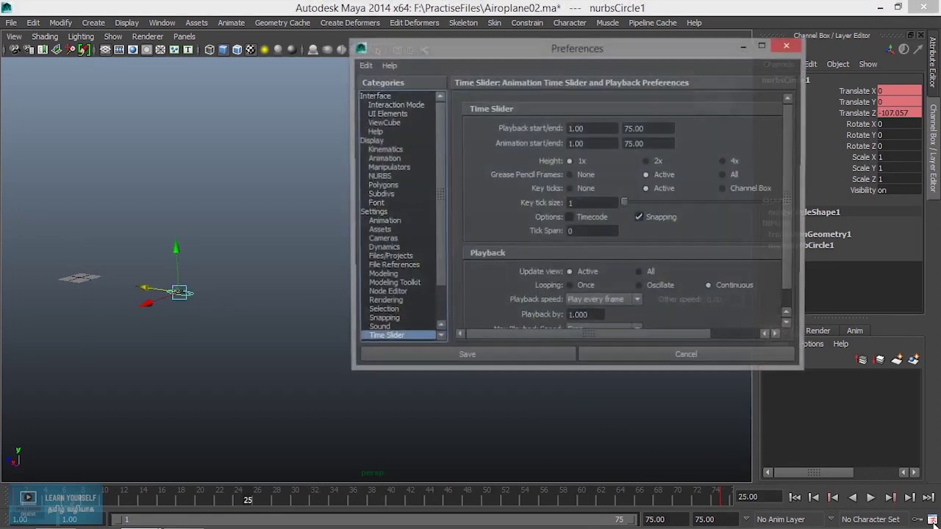
pyautogui.click(586, 307)
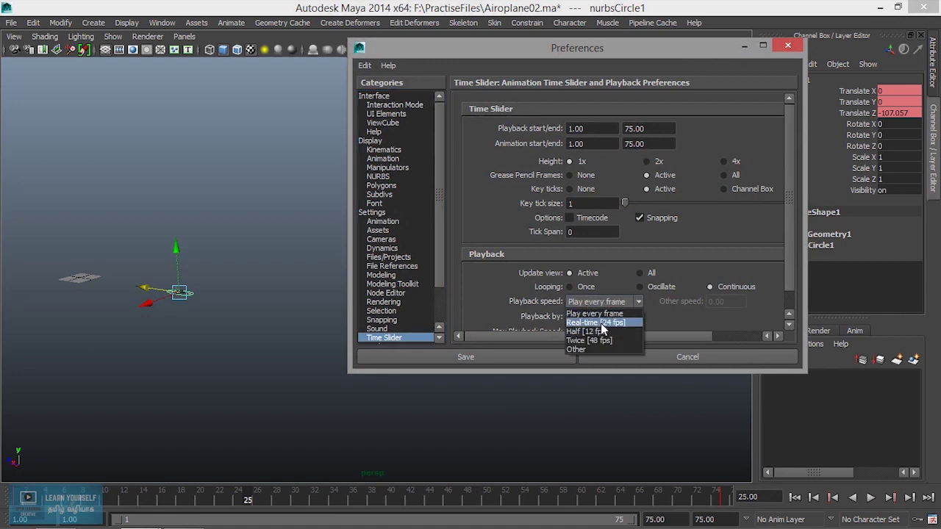
pyautogui.click(602, 323)
pyautogui.click(499, 361)
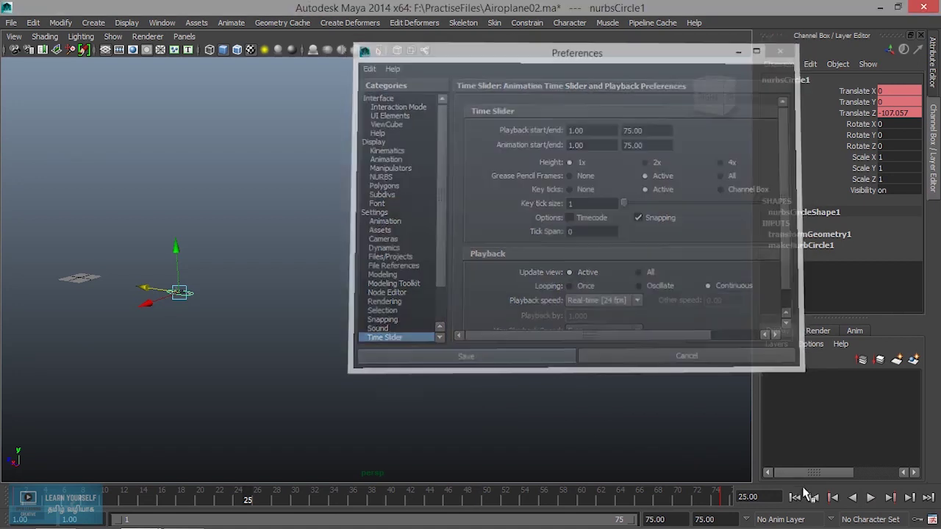
pyautogui.click(870, 499)
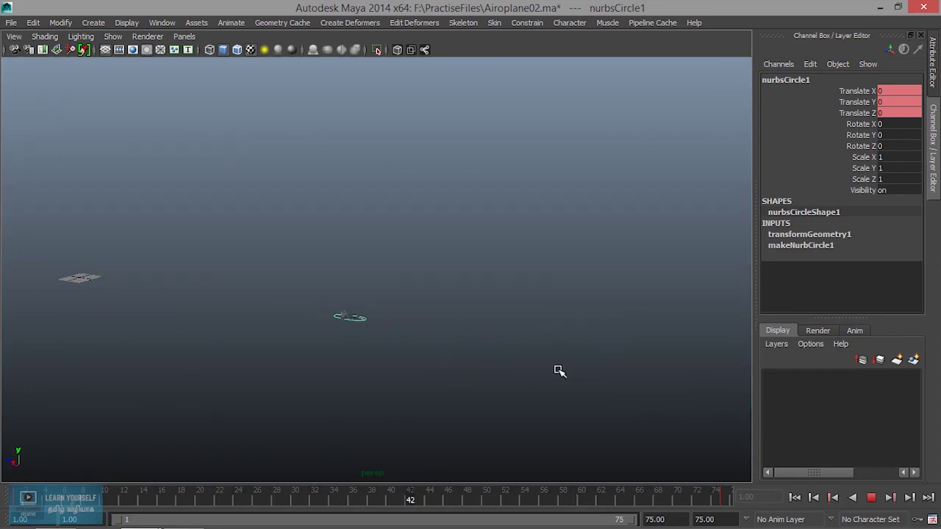
# Stop playback, drag the circle to X -16.341, Z -96.625, then return to frame 1.
pyautogui.click(871, 498)
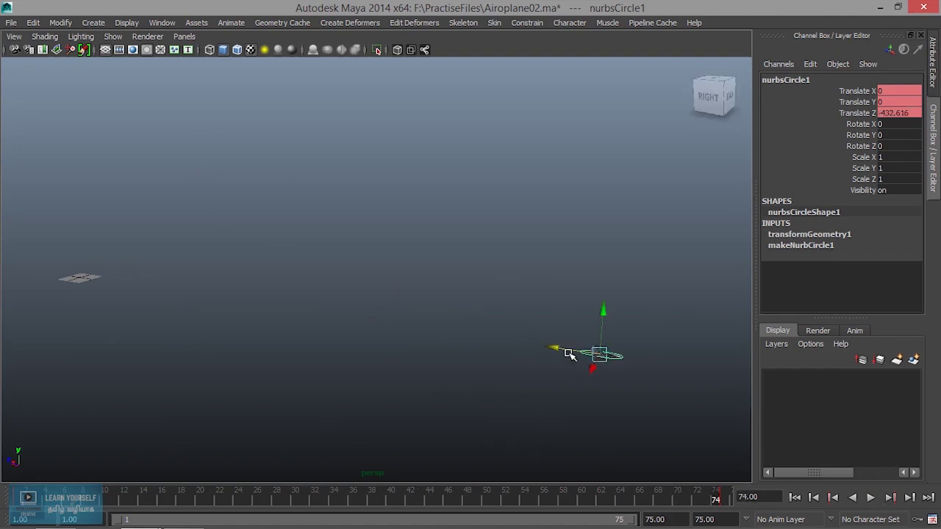
pyautogui.moveTo(548, 348)
pyautogui.mouseDown()
pyautogui.moveTo(133, 320)
pyautogui.moveTo(179, 326)
pyautogui.mouseUp()
pyautogui.keyDown('alt'); pyautogui.moveTo(188, 337); pyautogui.dragTo(386, 342, button='middle'); pyautogui.keyUp('alt')
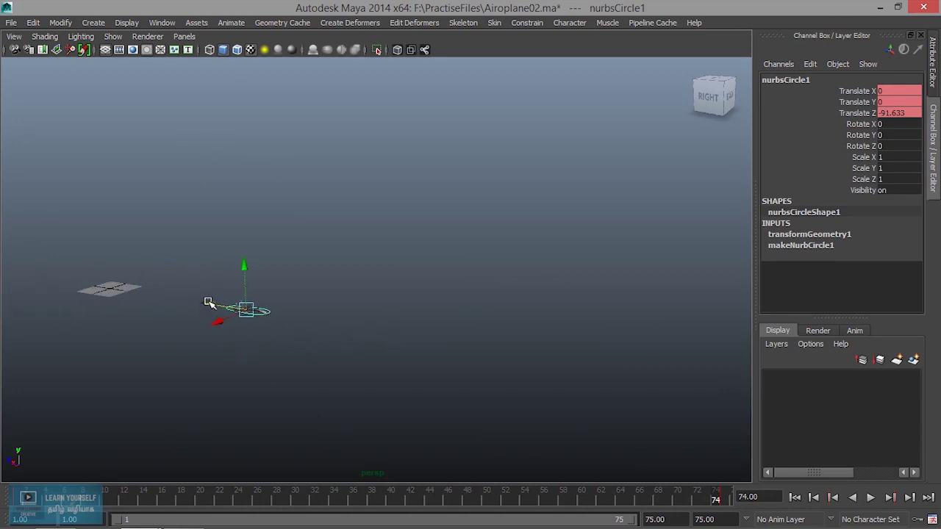
pyautogui.moveTo(224, 323); pyautogui.dragTo(255, 328)
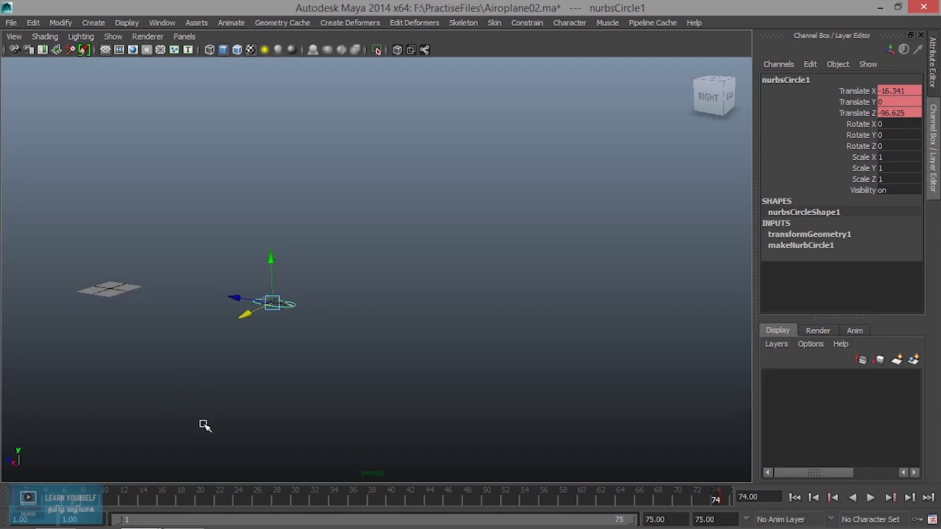
pyautogui.moveTo(168, 500); pyautogui.dragTo(19, 500)
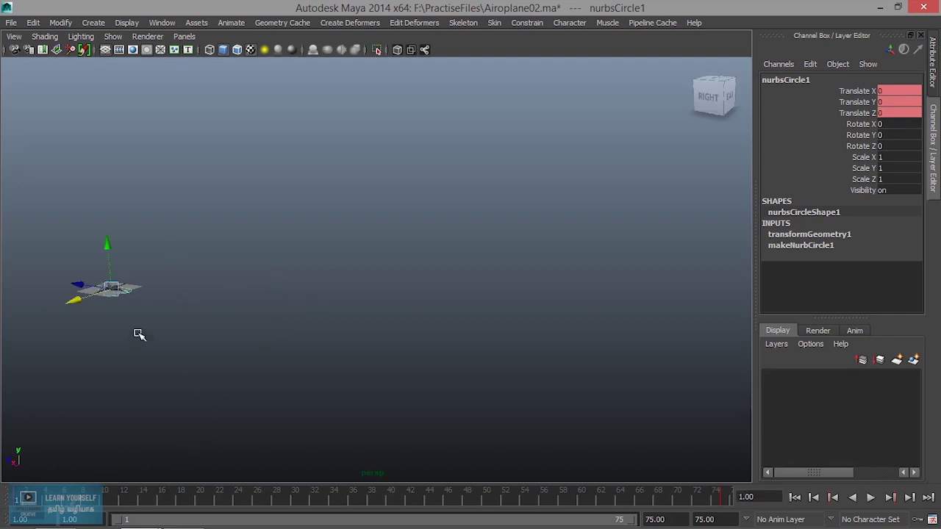
# Key the circle's rotation, then at frame 20 bank it to Rotate Z -24.814 and shift it to X -15.594.
pyautogui.hotkey('shift', 'e')
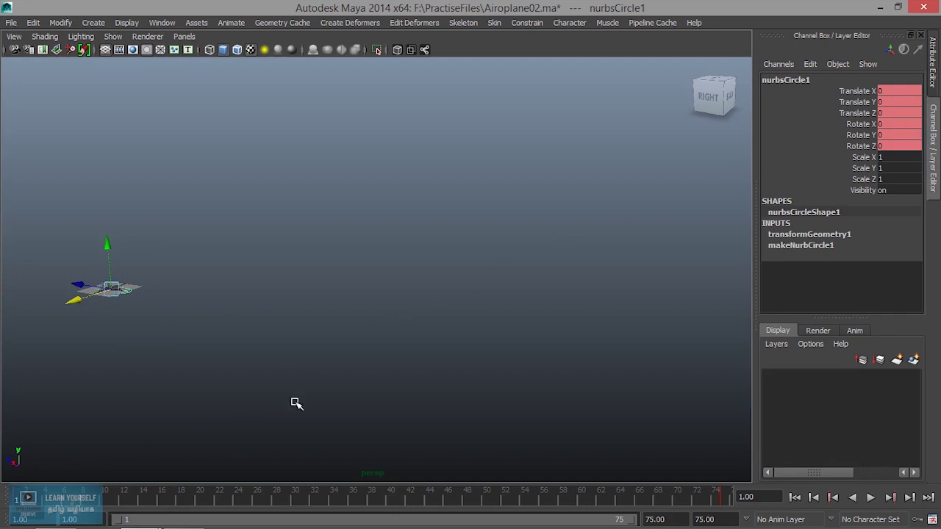
pyautogui.hotkey('alt', 'v')
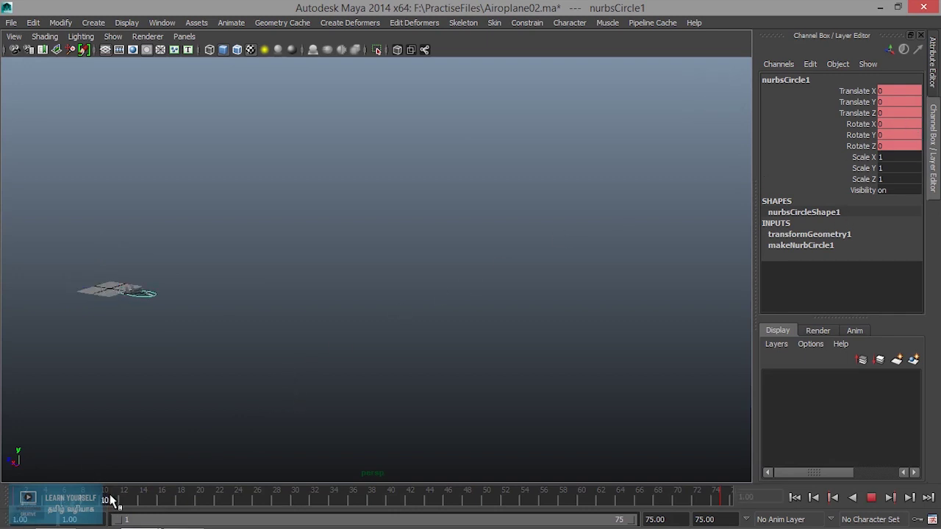
pyautogui.click(198, 501)
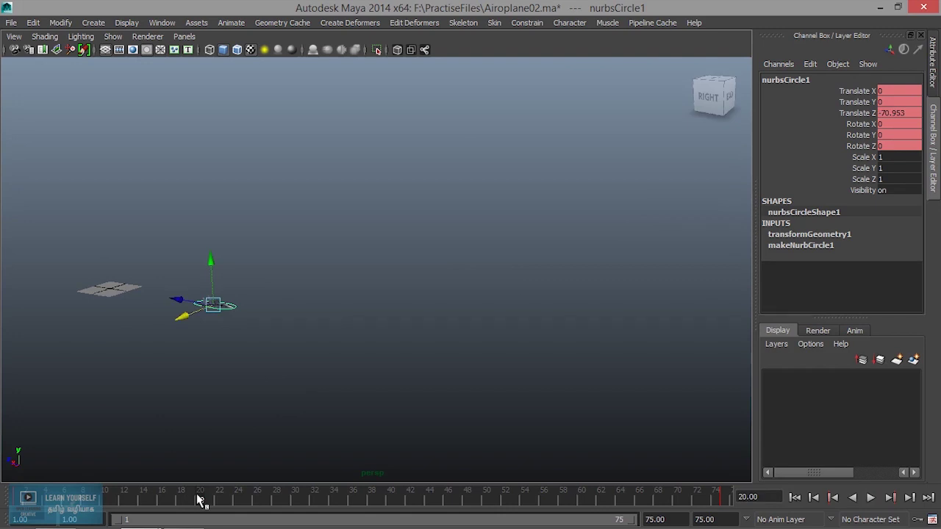
pyautogui.press('e')
pyautogui.moveTo(185, 265); pyautogui.dragTo(180, 294)
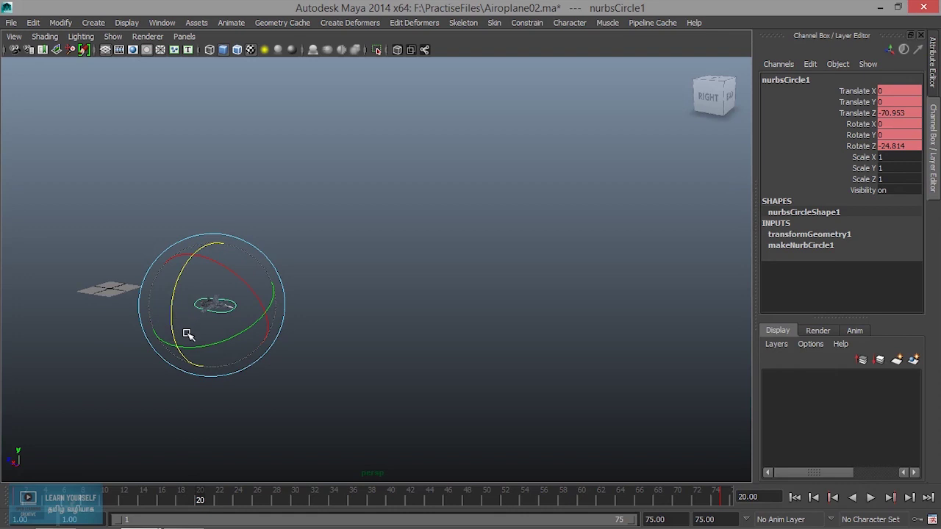
pyautogui.press('w')
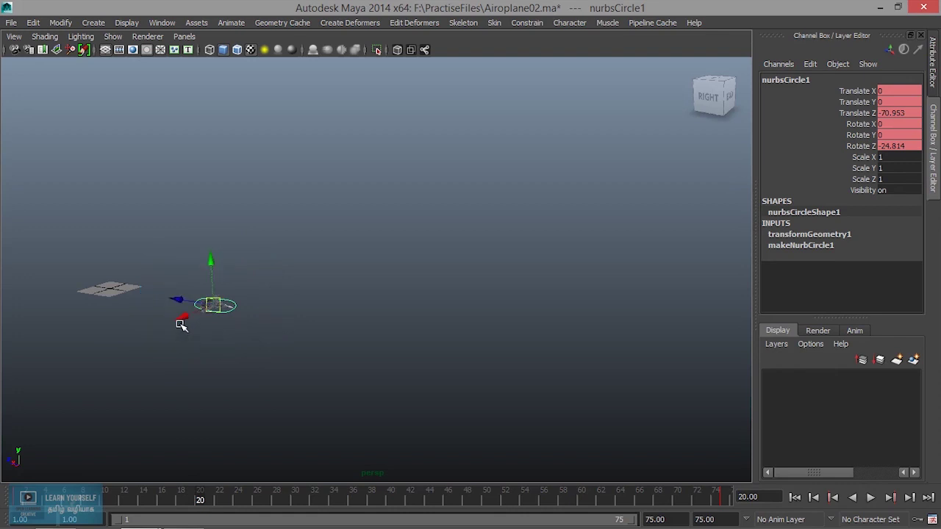
pyautogui.moveTo(183, 321); pyautogui.dragTo(203, 312)
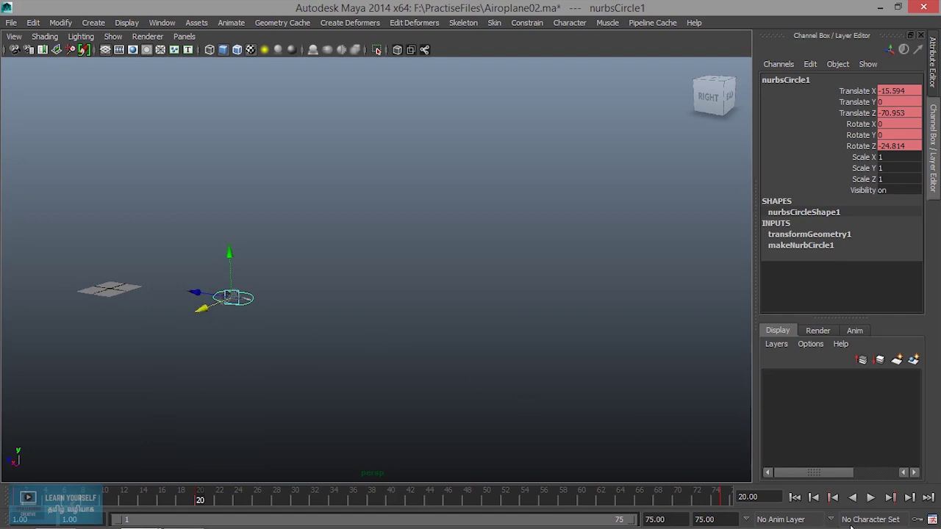
# Turn on Auto Keyframe and play the animation through.
pyautogui.click(917, 520)
pyautogui.hotkey('alt', 'v')
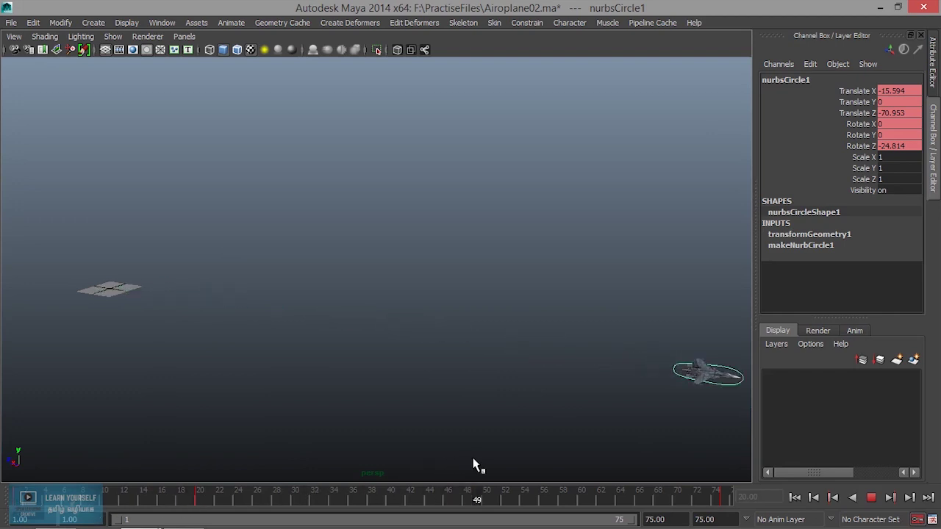
pyautogui.hotkey('alt', 'v')
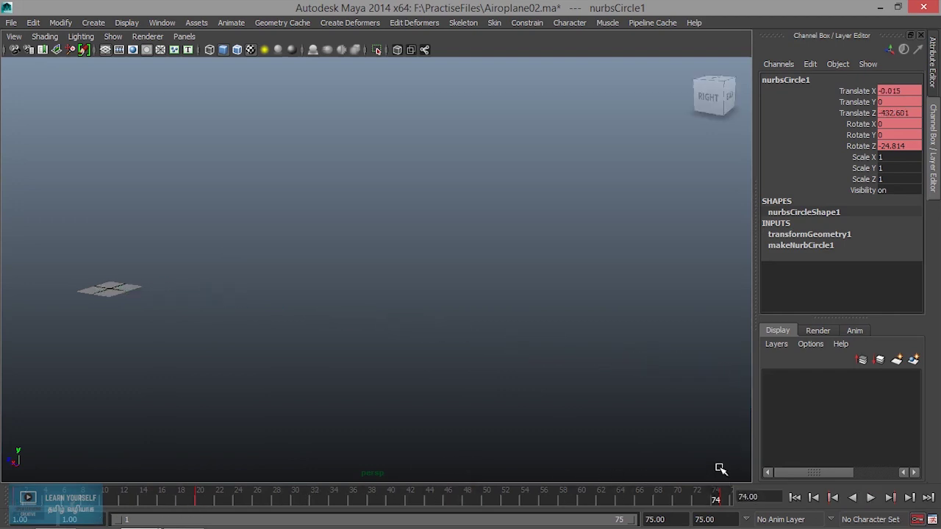
# Frame the jet in the view and scrub the timeline to the last frame, 75.
pyautogui.moveTo(532, 429)
pyautogui.keyDown('alt'); pyautogui.mouseDown(button='middle')
pyautogui.moveTo(384, 422)
pyautogui.moveTo(445, 431)
pyautogui.moveTo(403, 409)
pyautogui.mouseUp(button='middle'); pyautogui.keyUp('alt')
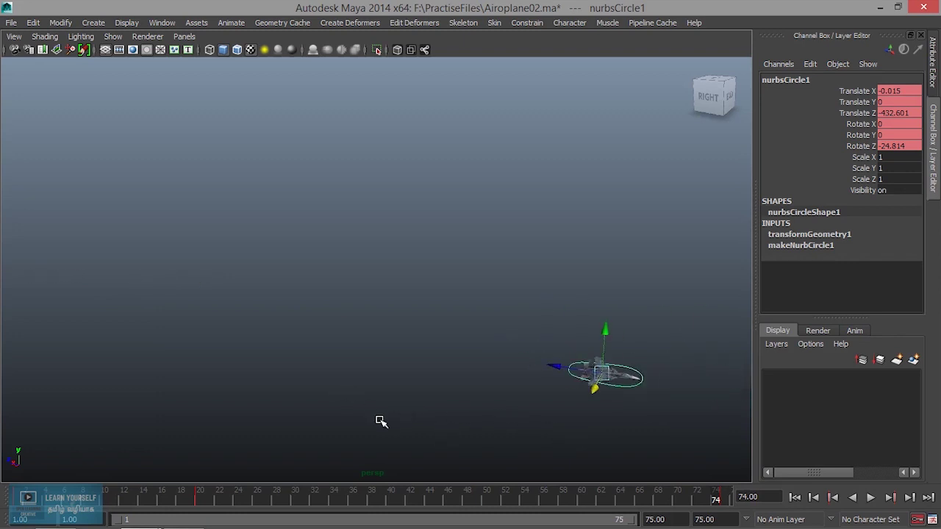
pyautogui.keyDown('alt'); pyautogui.moveTo(380, 421); pyautogui.dragTo(252, 389); pyautogui.keyUp('alt')
pyautogui.keyDown('alt'); pyautogui.moveTo(409, 428); pyautogui.dragTo(506, 409, button='middle'); pyautogui.keyUp('alt')
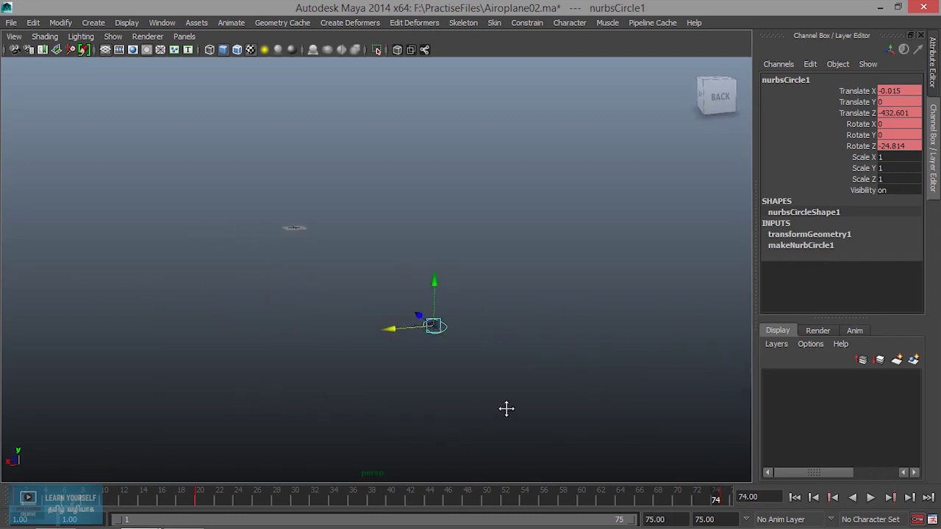
pyautogui.keyDown('alt'); pyautogui.moveTo(431, 405); pyautogui.dragTo(504, 425, button='right'); pyautogui.keyUp('alt')
pyautogui.moveTo(344, 493)
pyautogui.mouseDown()
pyautogui.moveTo(10, 498)
pyautogui.moveTo(334, 501)
pyautogui.mouseUp()
pyautogui.moveTo(197, 503)
pyautogui.mouseDown()
pyautogui.moveTo(105, 505)
pyautogui.moveTo(740, 505)
pyautogui.mouseUp()
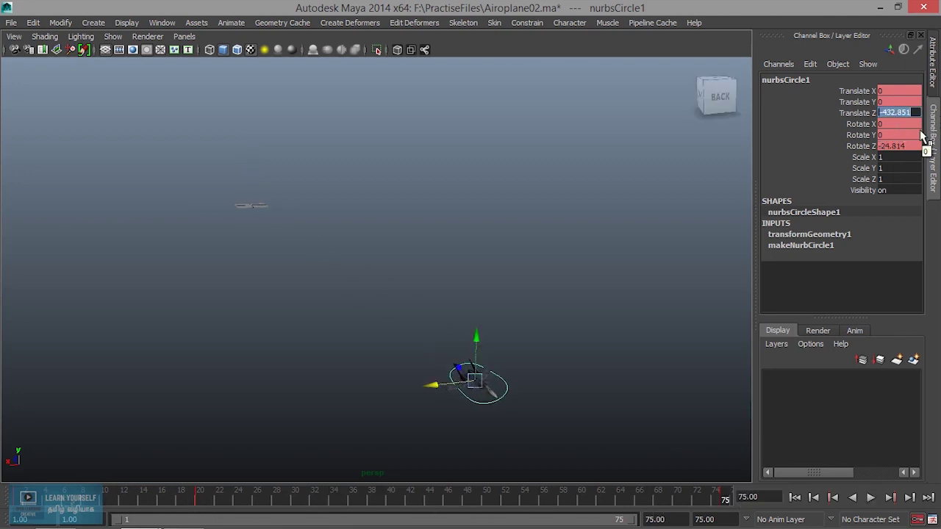
# Set the circle's Rotate Z to 0 at frame 75.
pyautogui.doubleClick(916, 147)
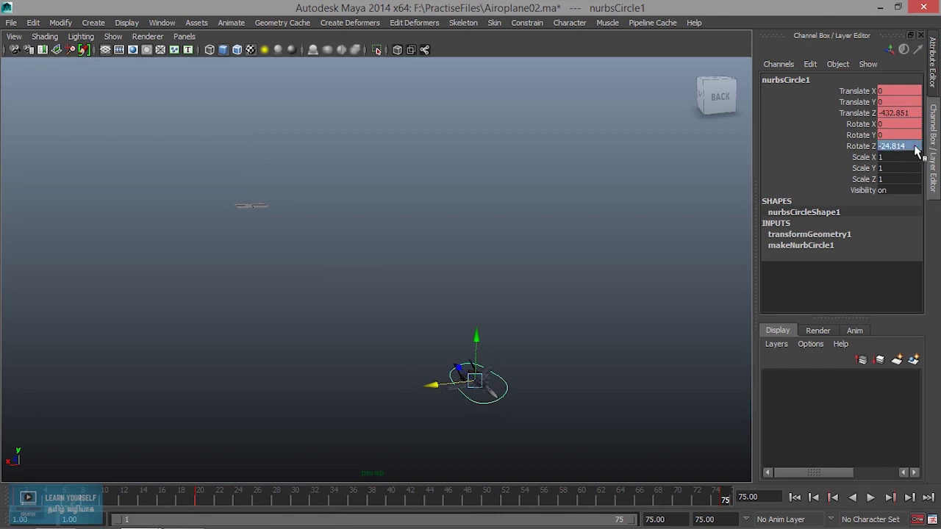
pyautogui.write('0')
pyautogui.press('Return')
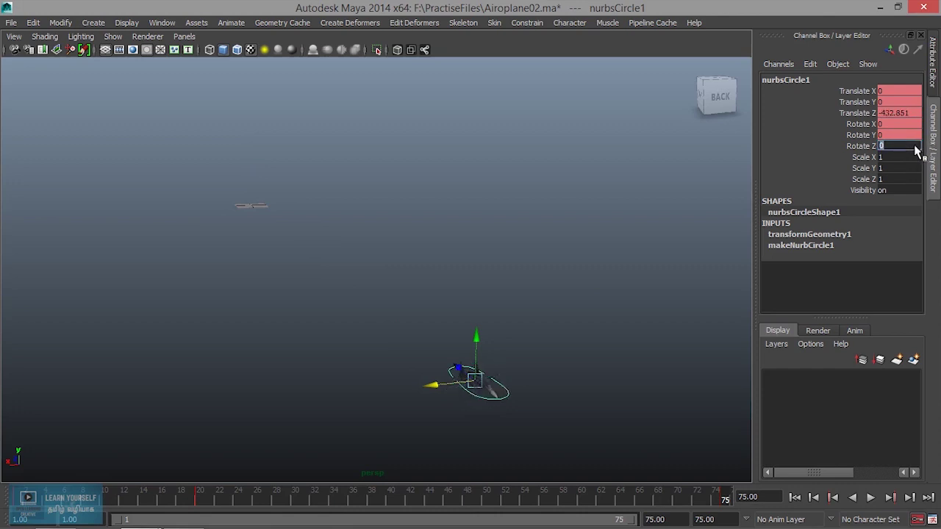
# Move the view in closer to the jet and play the flight back.
pyautogui.keyDown('alt'); pyautogui.moveTo(593, 330); pyautogui.dragTo(493, 260, button='middle'); pyautogui.keyUp('alt')
pyautogui.keyDown('alt'); pyautogui.moveTo(493, 260); pyautogui.dragTo(525, 275, button='right'); pyautogui.keyUp('alt')
pyautogui.keyDown('alt'); pyautogui.moveTo(525, 275); pyautogui.dragTo(486, 332, button='middle'); pyautogui.keyUp('alt')
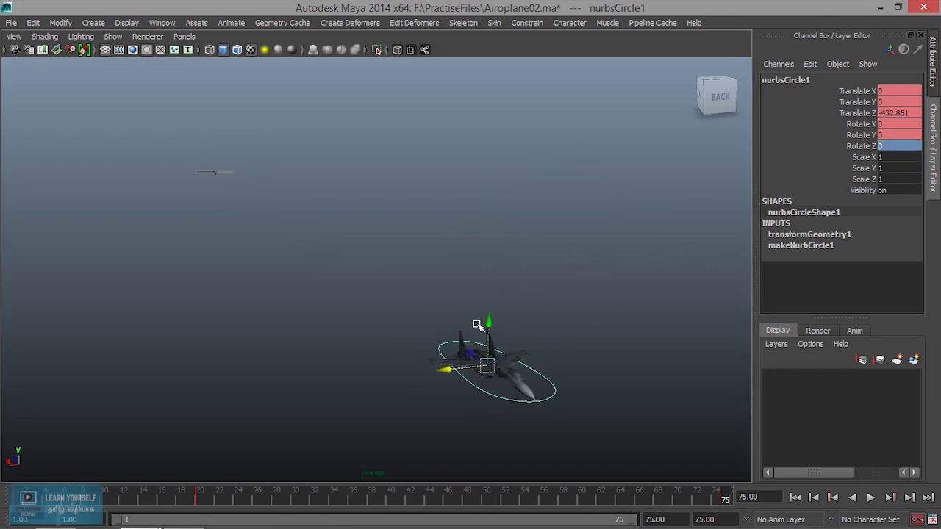
pyautogui.keyDown('alt'); pyautogui.moveTo(484, 332); pyautogui.dragTo(513, 337, button='right'); pyautogui.keyUp('alt')
pyautogui.hotkey('alt', 'v')
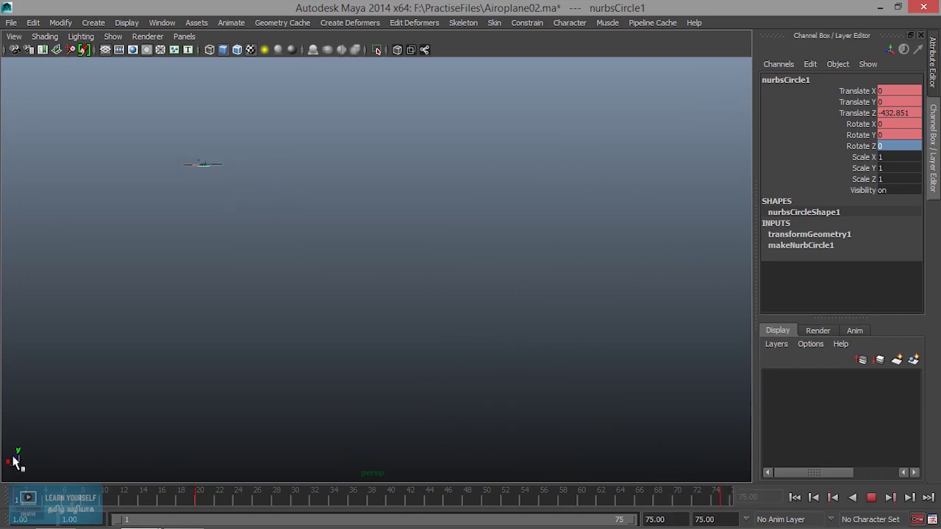
# At frame 51, move the jet to X 6.096 and bank it to Rotate Z 23.962, then play to check.
pyautogui.hotkey('alt', 'v')
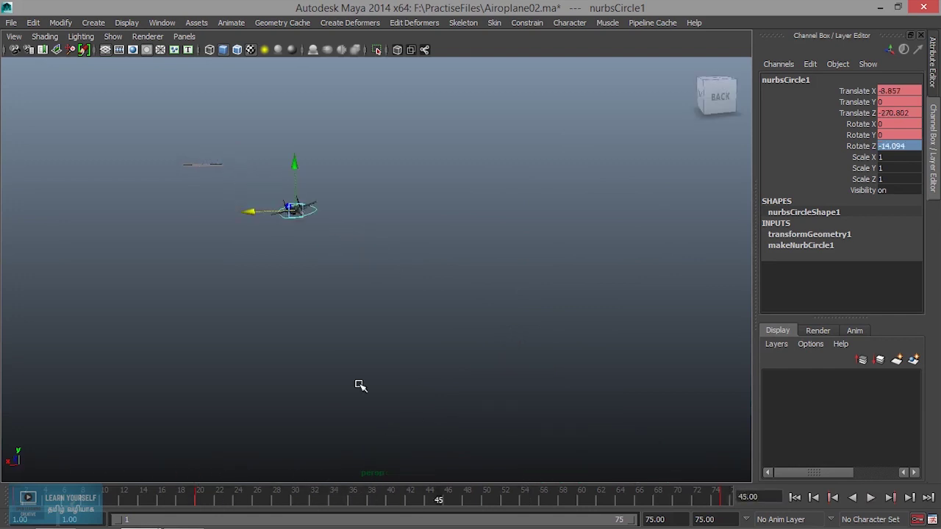
pyautogui.hotkey('alt', 'v')
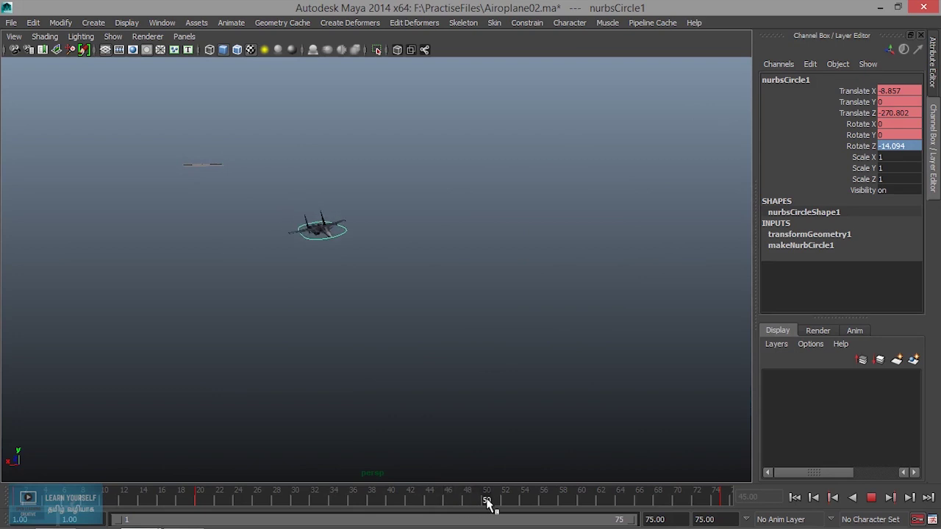
pyautogui.hotkey('alt', 'v')
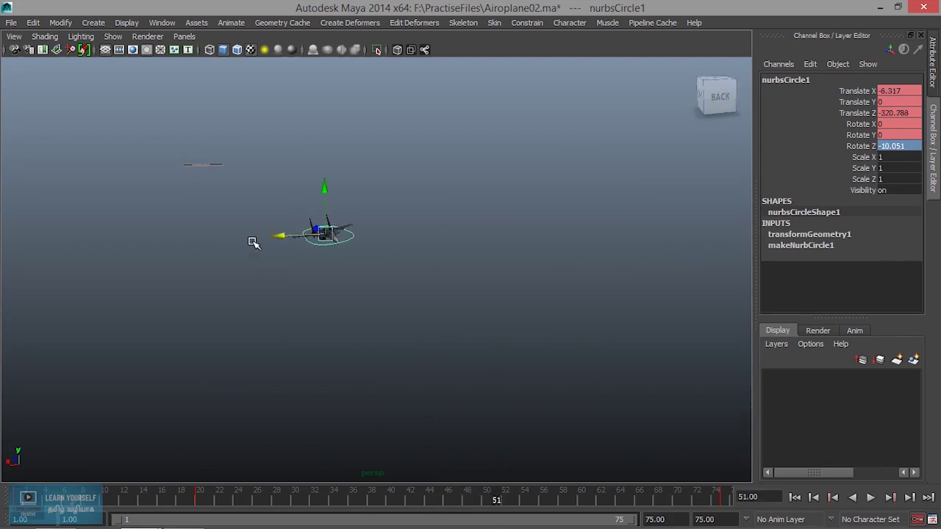
pyautogui.moveTo(285, 239); pyautogui.dragTo(225, 238)
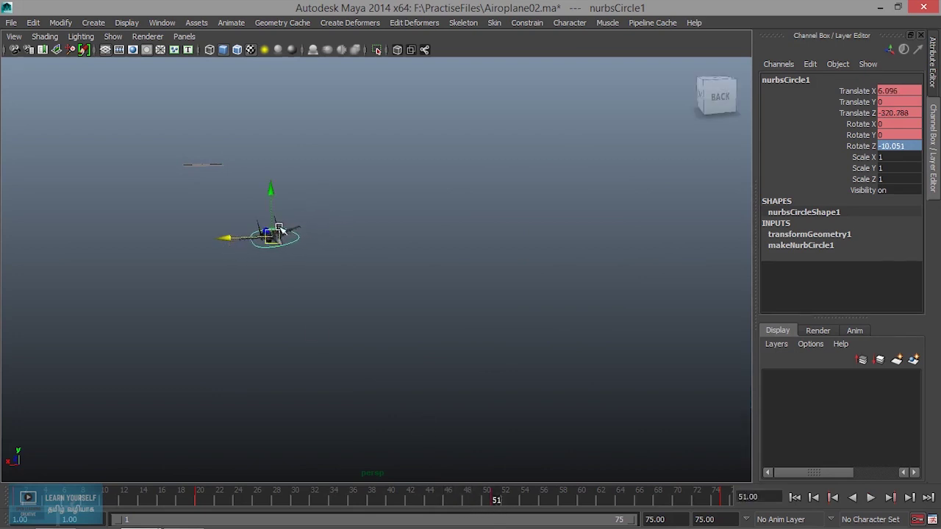
pyautogui.press('e')
pyautogui.moveTo(296, 206)
pyautogui.mouseDown()
pyautogui.moveTo(297, 190)
pyautogui.moveTo(316, 214)
pyautogui.mouseUp()
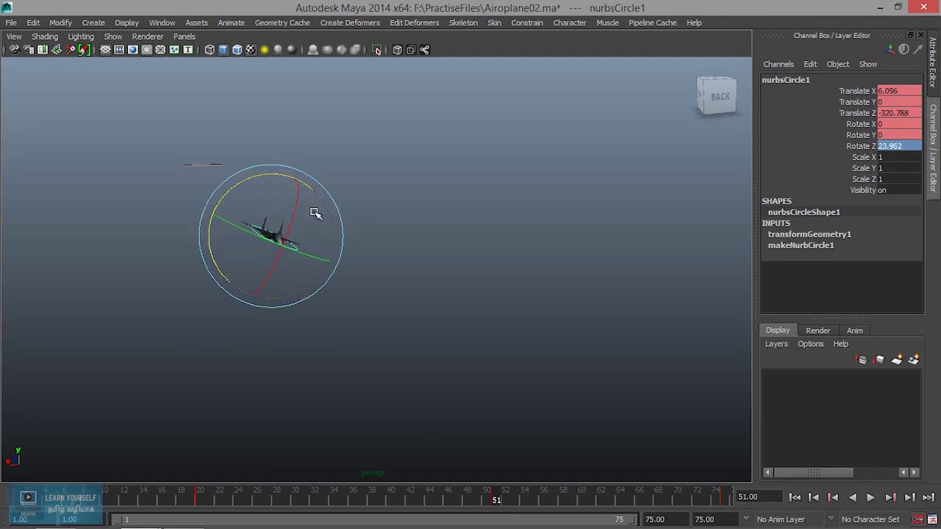
pyautogui.hotkey('alt', 'v')
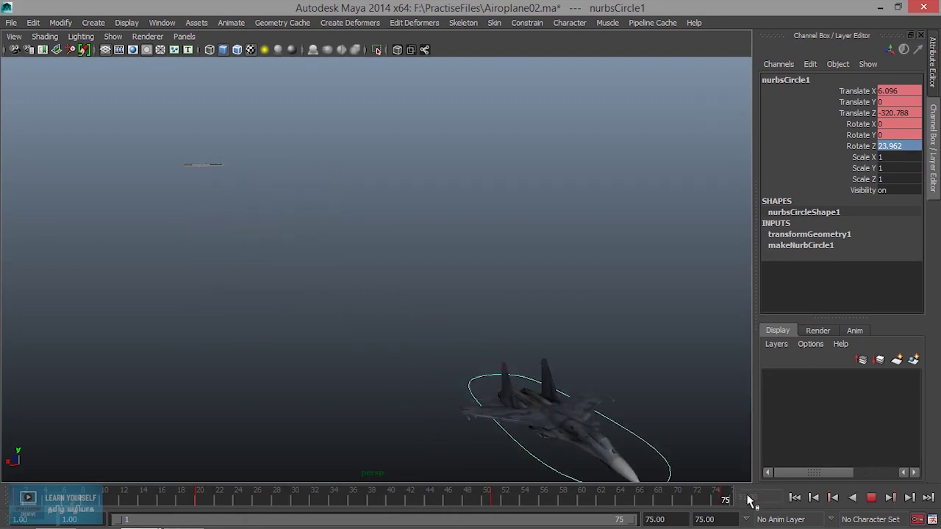
pyautogui.click(672, 502)
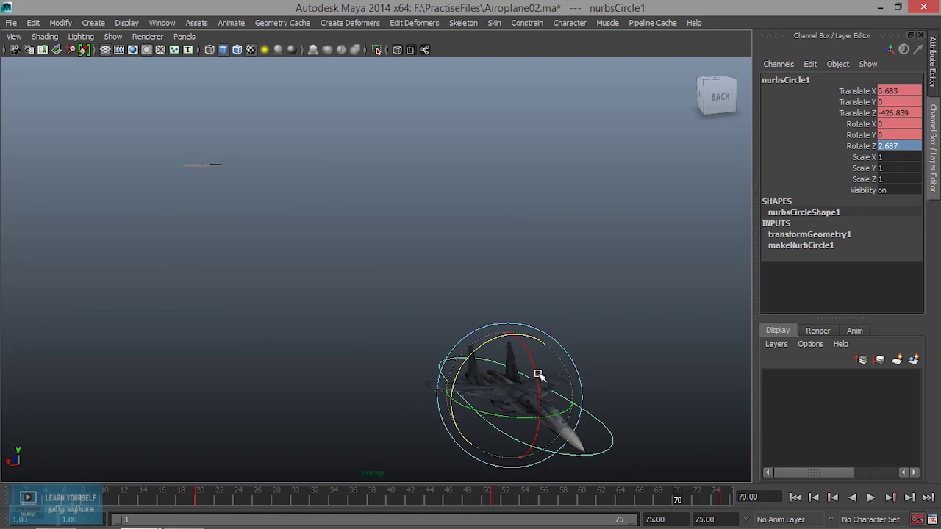
# Create camera1 and look through it in the viewport.
pyautogui.click(92, 22)
pyautogui.moveTo(125, 56)
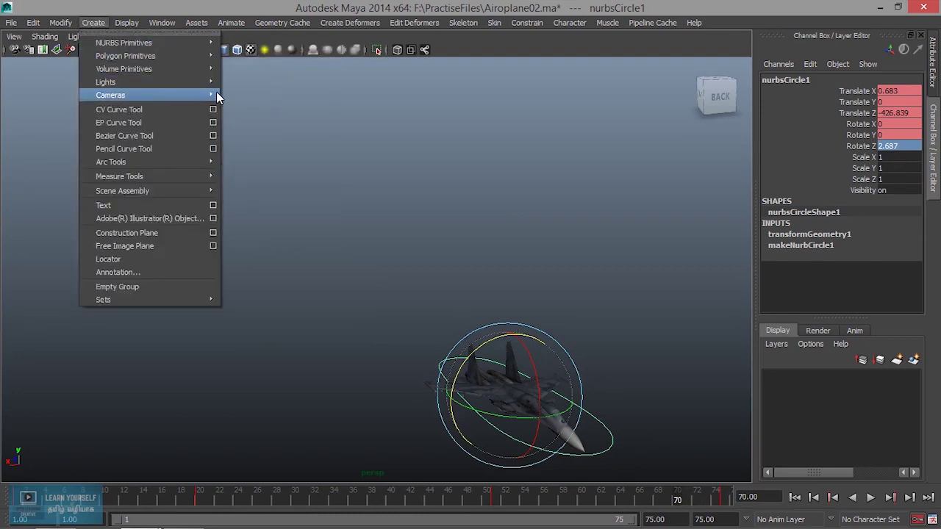
pyautogui.click(258, 106)
pyautogui.click(184, 36)
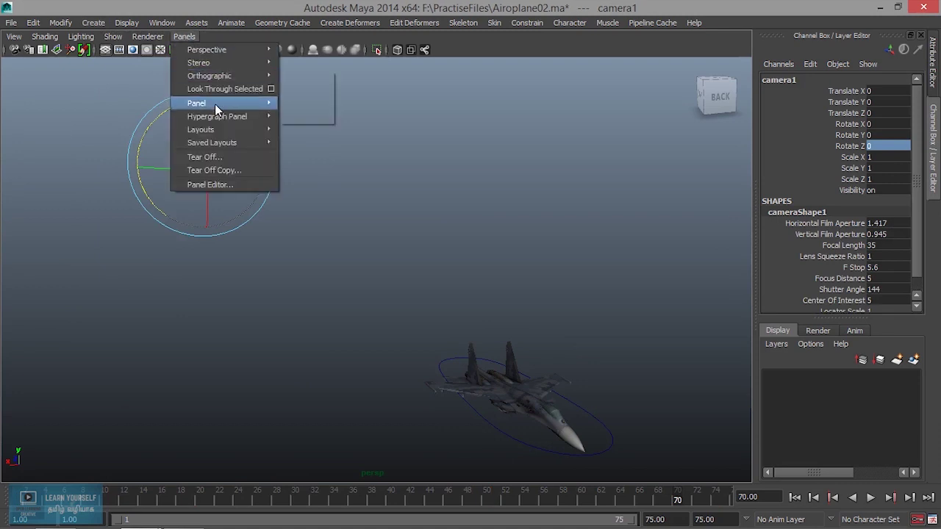
pyautogui.click(225, 89)
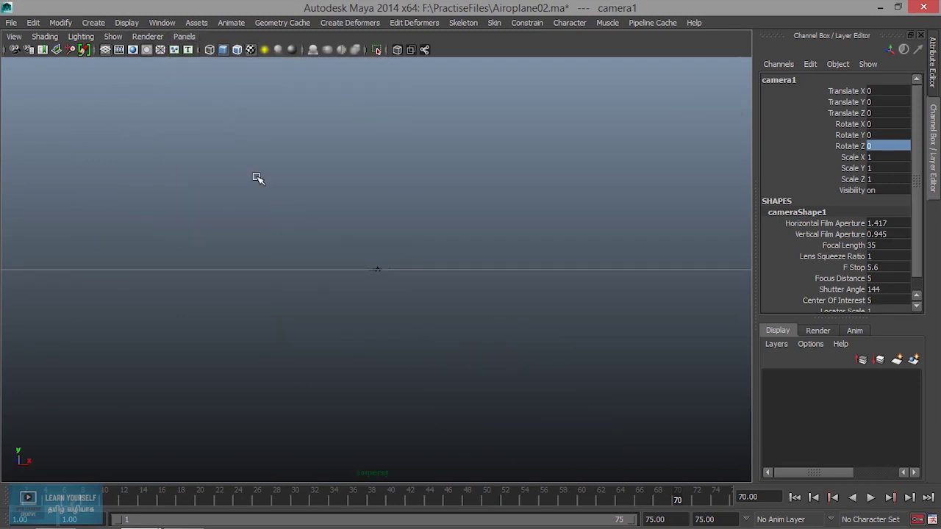
# Tumble, track and dolly camera1 until it sits close beside the jet's flight path.
pyautogui.moveTo(266, 254)
pyautogui.keyDown('alt'); pyautogui.mouseDown()
pyautogui.moveTo(284, 262)
pyautogui.moveTo(179, 283)
pyautogui.mouseUp(); pyautogui.keyUp('alt')
pyautogui.scroll(-2, 269, 263)
pyautogui.scroll(-5, 351, 285)
pyautogui.moveTo(352, 286)
pyautogui.keyDown('alt'); pyautogui.mouseDown()
pyautogui.moveTo(408, 304)
pyautogui.moveTo(285, 331)
pyautogui.moveTo(281, 345)
pyautogui.moveTo(249, 344)
pyautogui.mouseUp(); pyautogui.keyUp('alt')
pyautogui.scroll(4, 282, 345)
pyautogui.keyDown('alt'); pyautogui.moveTo(249, 344); pyautogui.dragTo(212, 343, button='middle'); pyautogui.keyUp('alt')
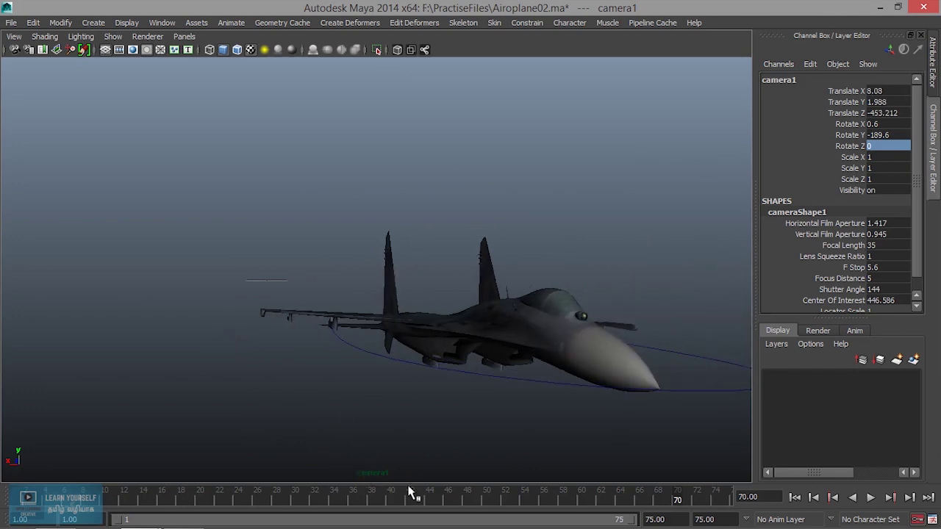
pyautogui.moveTo(315, 393)
pyautogui.keyDown('alt'); pyautogui.mouseDown(button='right')
pyautogui.moveTo(337, 399)
pyautogui.moveTo(335, 391)
pyautogui.mouseUp(button='right'); pyautogui.keyUp('alt')
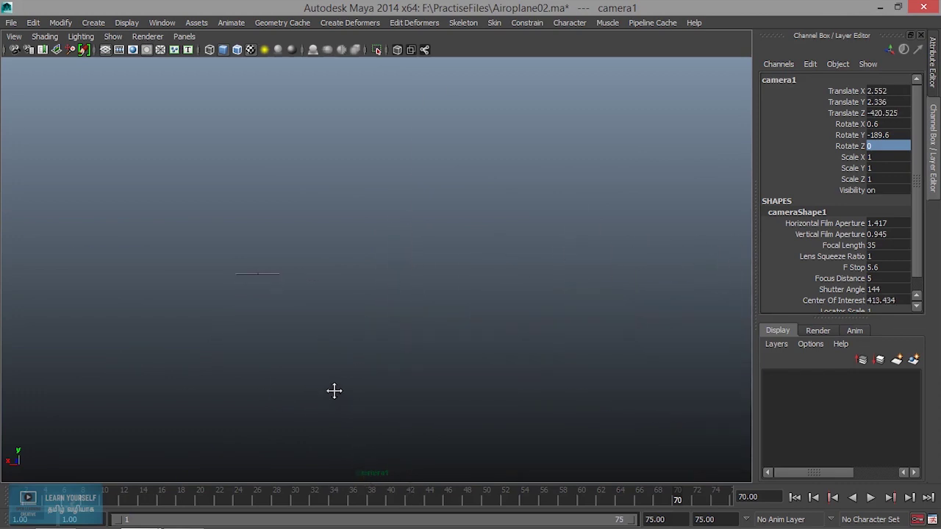
# Preview the flight through camera1 from a side angle, stopping back at frame 1.
pyautogui.click(350, 499)
pyautogui.hotkey('alt', 'v')
pyautogui.moveTo(350, 499)
pyautogui.mouseDown()
pyautogui.moveTo(7, 491)
pyautogui.moveTo(710, 487)
pyautogui.moveTo(602, 488)
pyautogui.mouseUp()
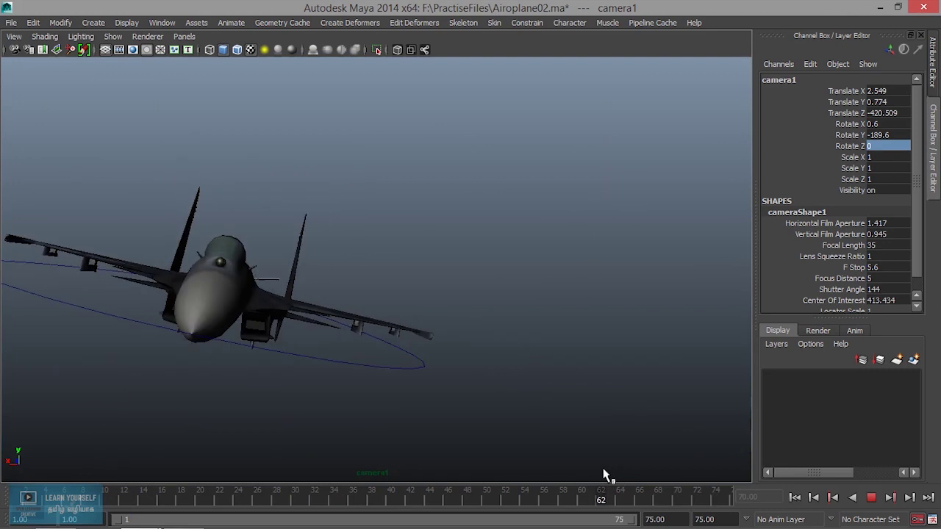
pyautogui.keyDown('alt'); pyautogui.moveTo(531, 432); pyautogui.dragTo(542, 430); pyautogui.keyUp('alt')
pyautogui.hotkey('alt', 'v')
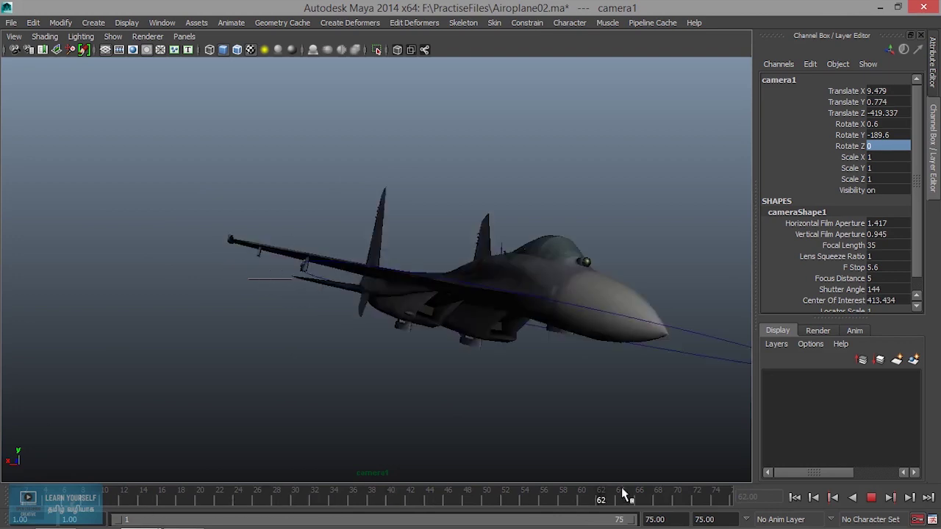
pyautogui.click(795, 497)
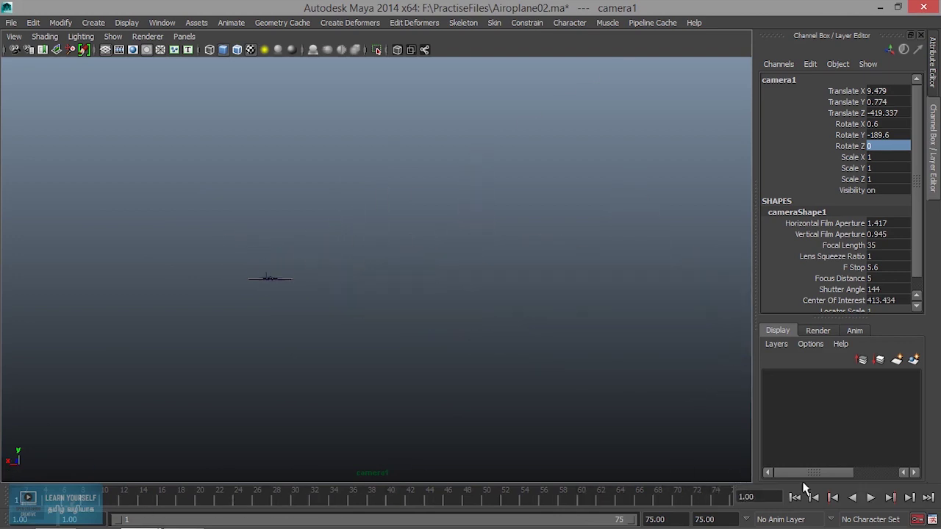
# At frame 41, raise camera1 to Y 32.805 tilted to Rotate X -6.6, then go to frame 75.
pyautogui.click(872, 497)
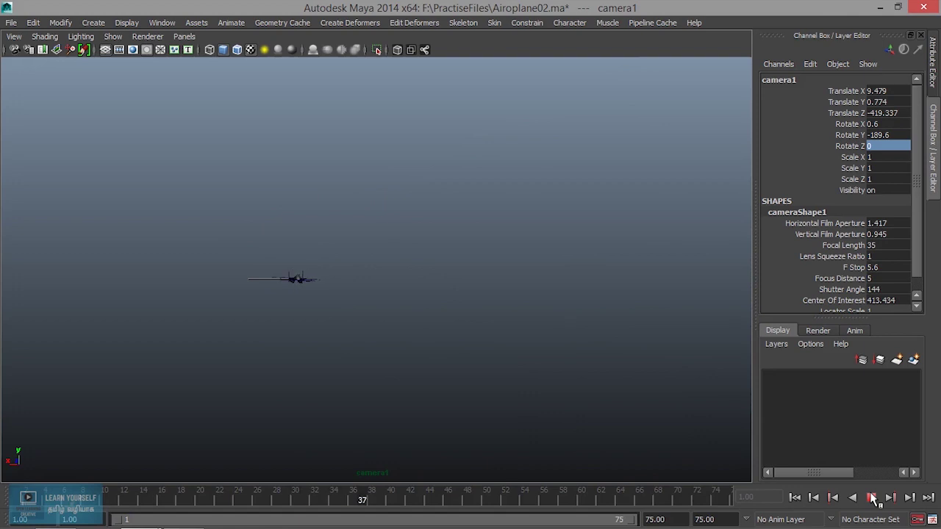
pyautogui.click(873, 498)
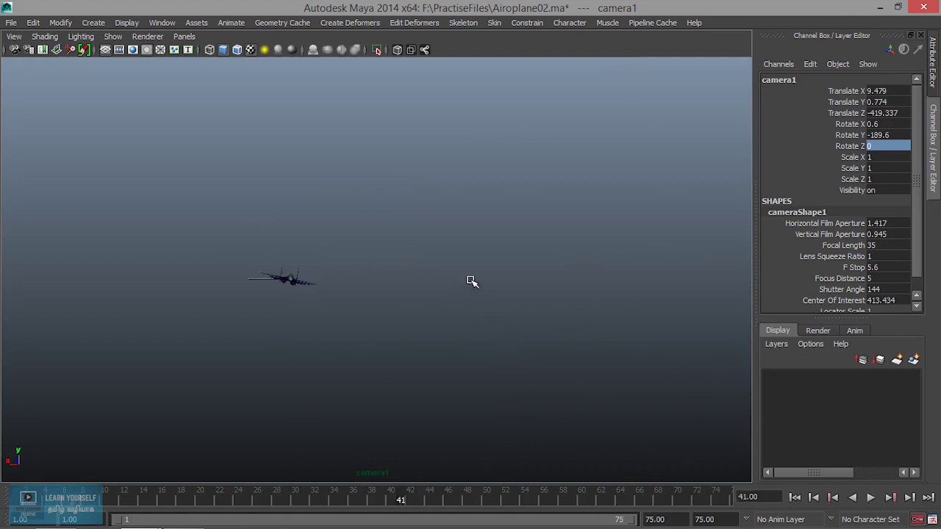
pyautogui.keyDown('alt'); pyautogui.moveTo(471, 282); pyautogui.dragTo(471, 283); pyautogui.keyUp('alt')
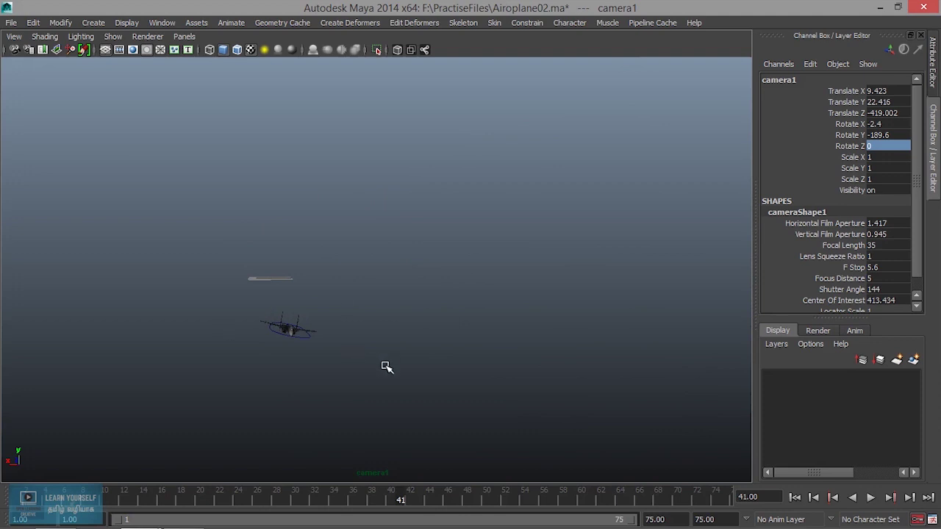
pyautogui.keyDown('alt'); pyautogui.moveTo(389, 363); pyautogui.dragTo(396, 348, button='middle'); pyautogui.keyUp('alt')
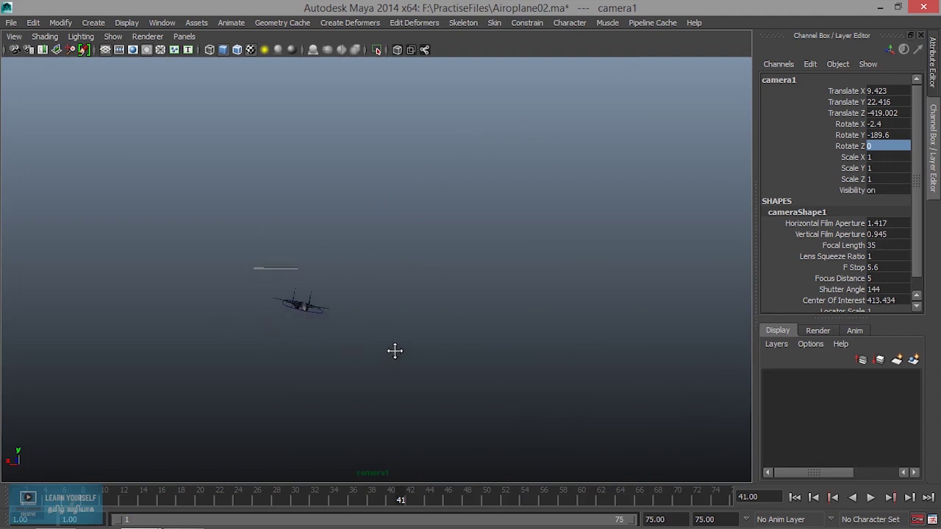
pyautogui.keyDown('alt'); pyautogui.moveTo(395, 346); pyautogui.dragTo(396, 351); pyautogui.keyUp('alt')
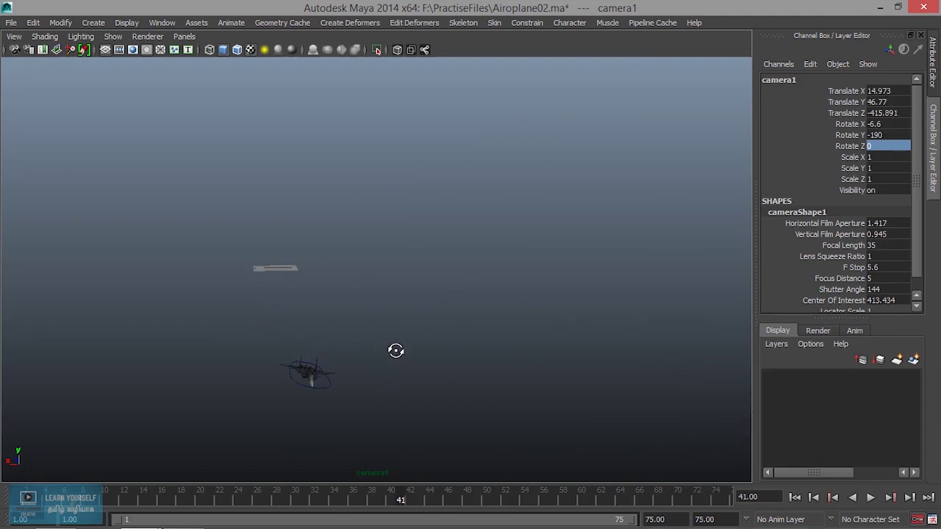
pyautogui.keyDown('alt'); pyautogui.moveTo(395, 351); pyautogui.dragTo(396, 329, button='middle'); pyautogui.keyUp('alt')
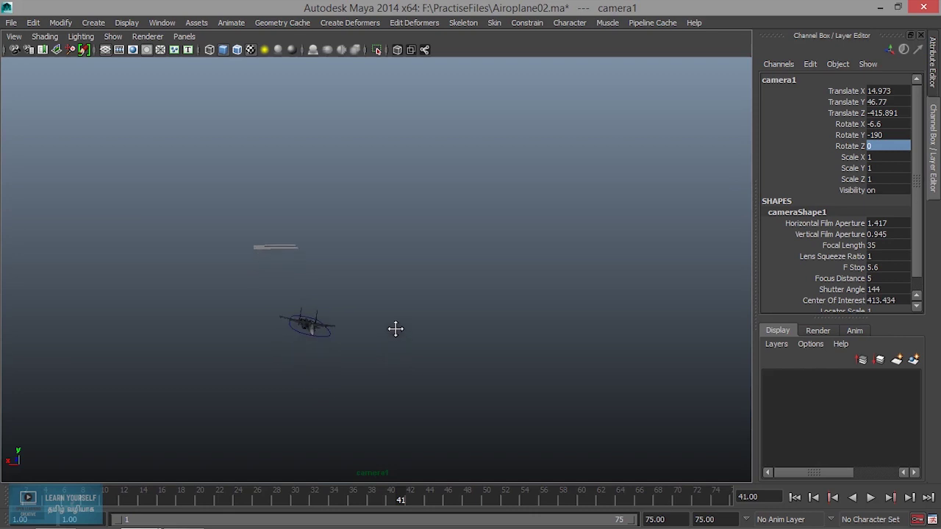
pyautogui.click(725, 497)
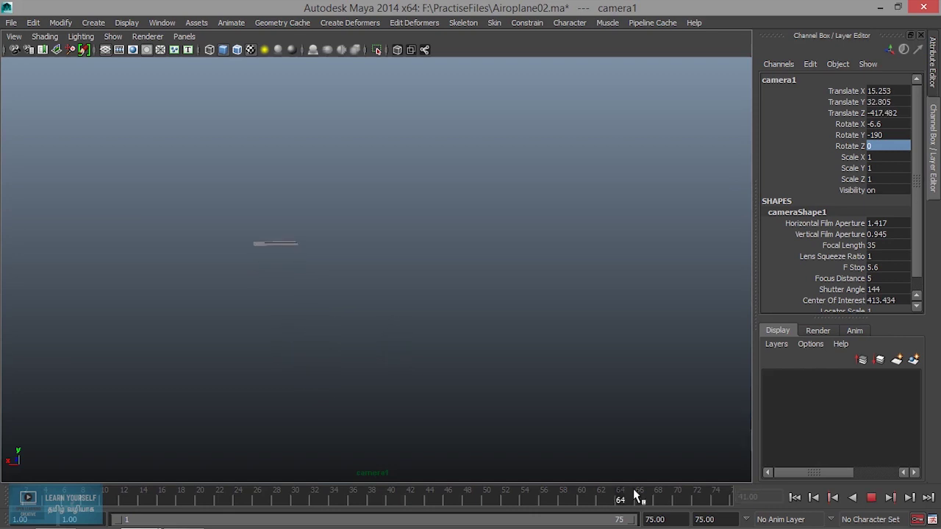
pyautogui.click(177, 40)
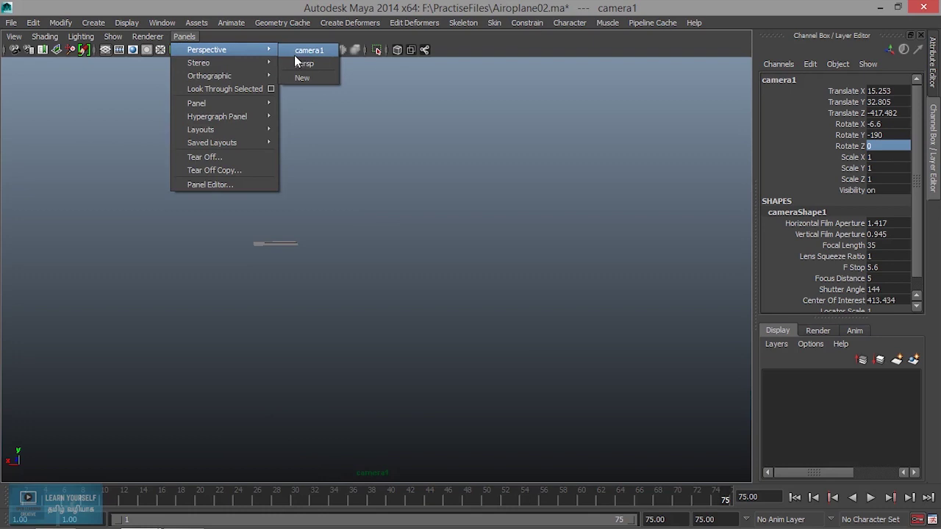
# In the persp view, move nurbsCircle1 up along Y to Translate Y 30.211.
pyautogui.click(296, 50)
pyautogui.press('f')
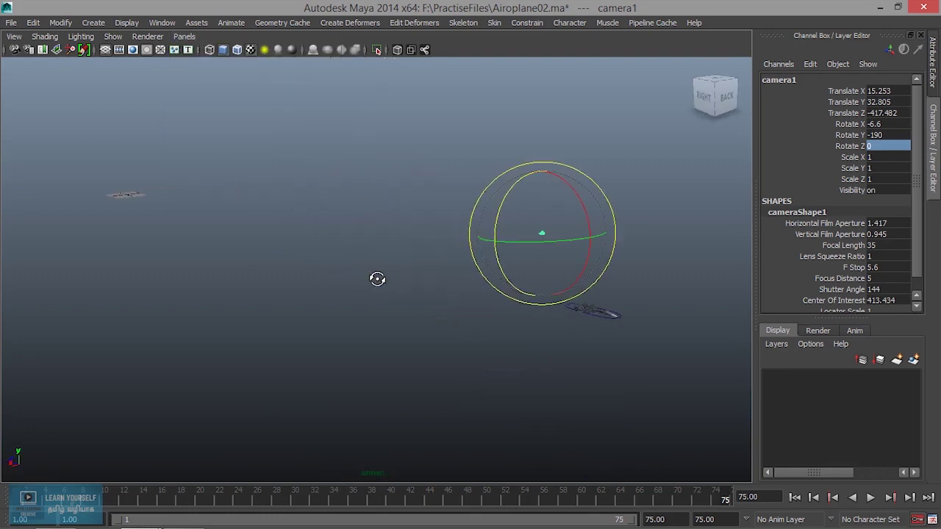
pyautogui.keyDown('alt'); pyautogui.moveTo(350, 274); pyautogui.dragTo(305, 275, button='middle'); pyautogui.keyUp('alt')
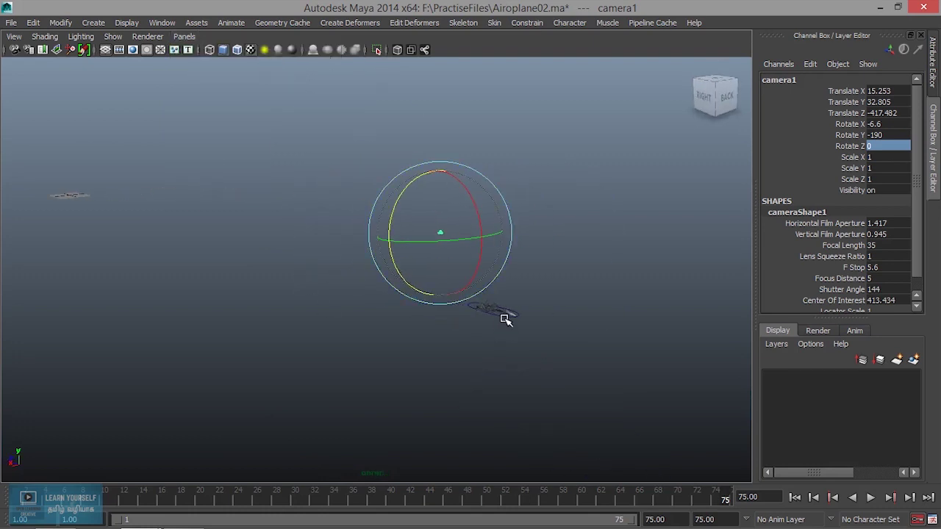
pyautogui.click(506, 319)
pyautogui.press('w')
pyautogui.moveTo(497, 265); pyautogui.dragTo(503, 194)
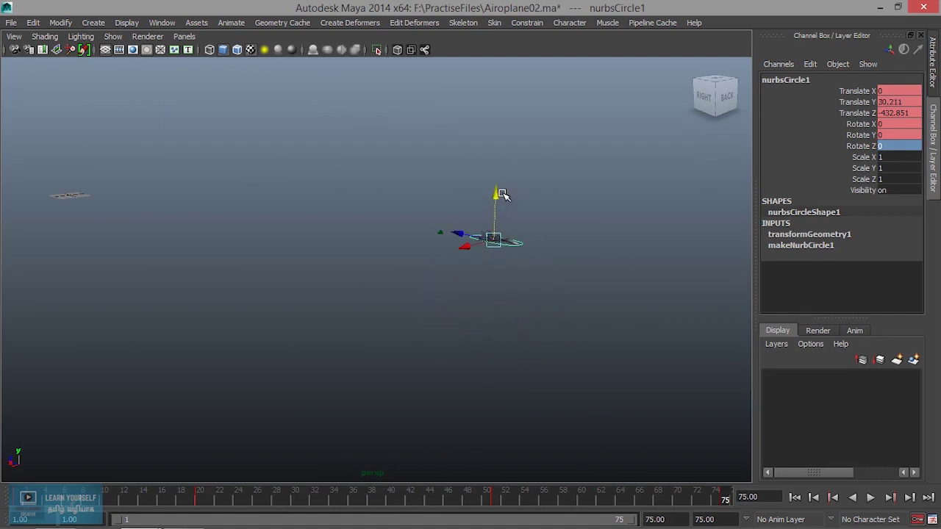
# Look through camera1, play the jet's flight, then jump to frame 75.
pyautogui.click(184, 37)
pyautogui.click(309, 51)
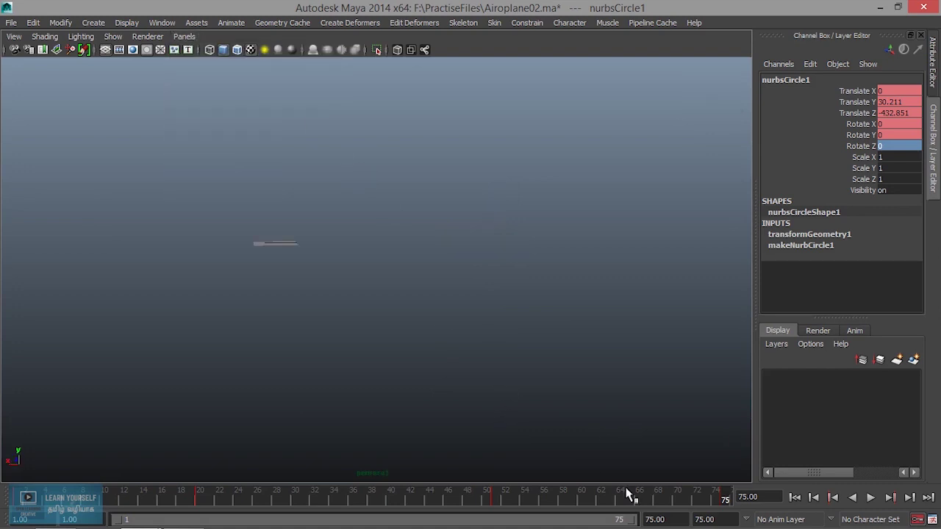
pyautogui.hotkey('alt', 'v')
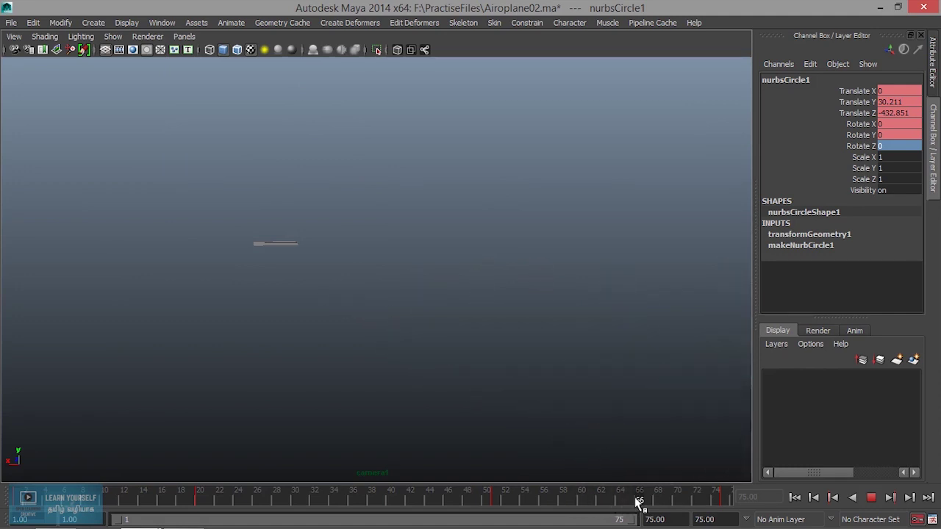
pyautogui.click(716, 500)
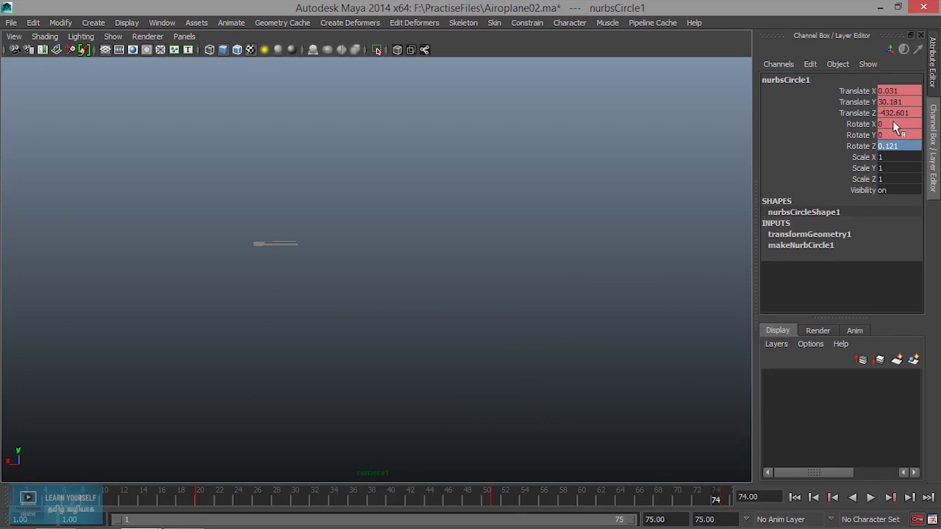
pyautogui.click(732, 500)
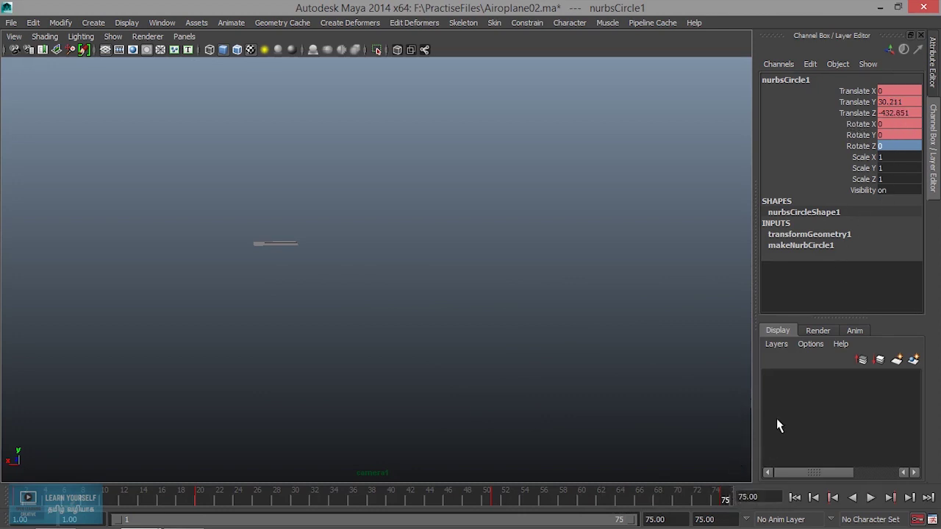
# Set the circle's Translate Y to 35 and scrub the timeline to review the flight.
pyautogui.doubleClick(900, 102)
pyautogui.write('35')
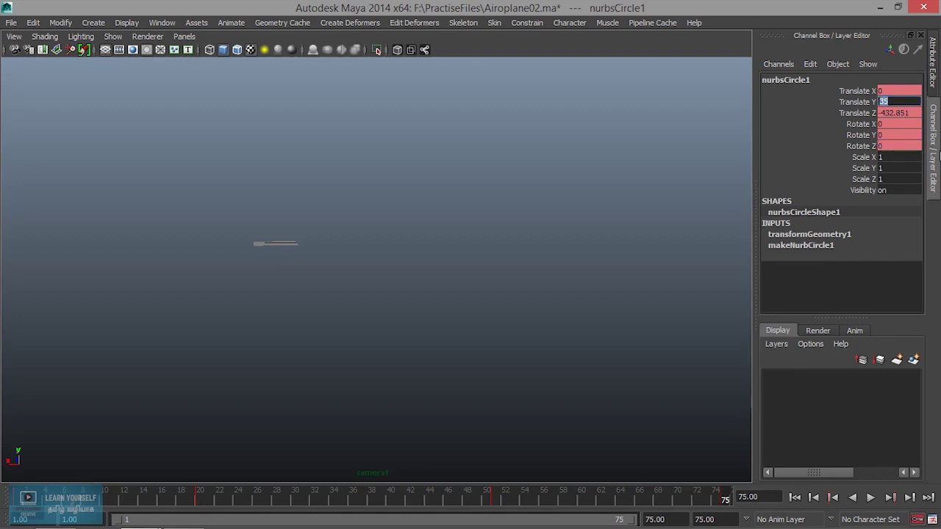
pyautogui.moveTo(724, 500); pyautogui.dragTo(36, 506)
pyautogui.moveTo(190, 502); pyautogui.dragTo(726, 500)
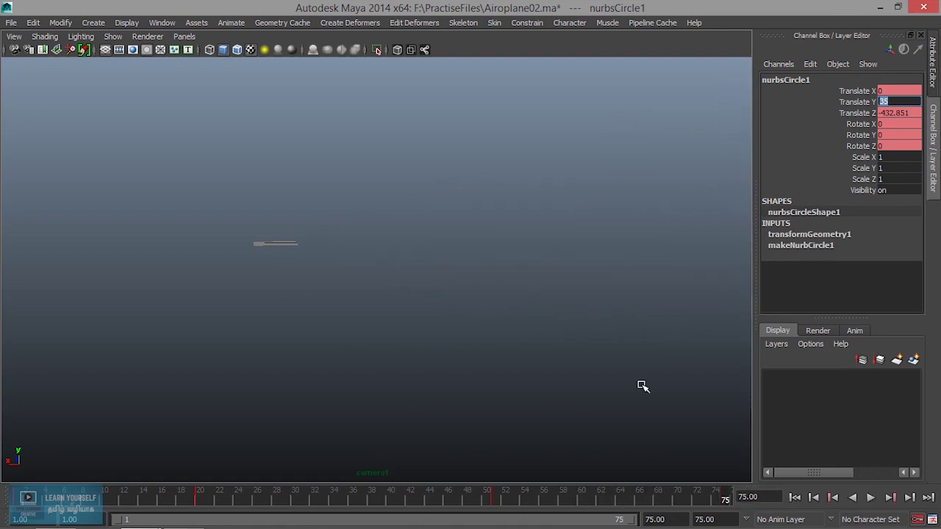
pyautogui.click(183, 36)
pyautogui.moveTo(207, 49)
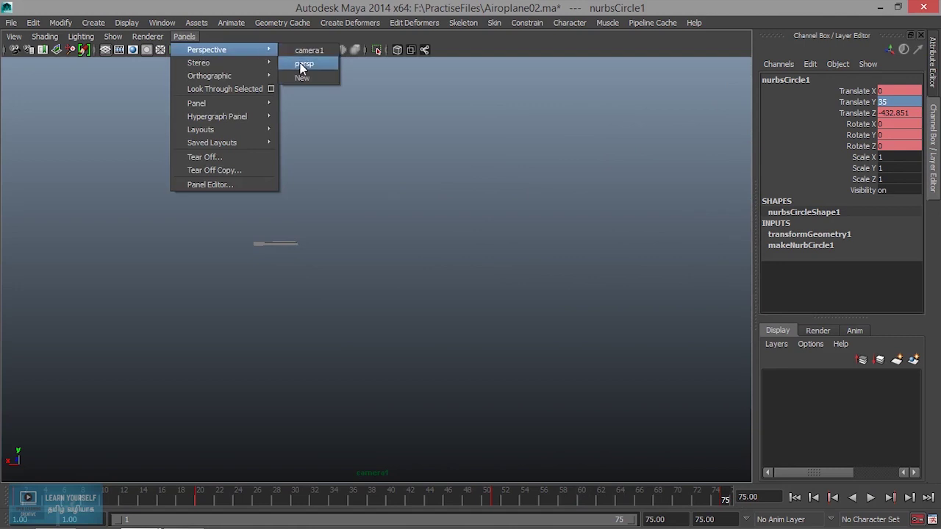
# Back in persp, orbit behind the jet and rotate the circle to Rotate X 8.27.
pyautogui.click(302, 64)
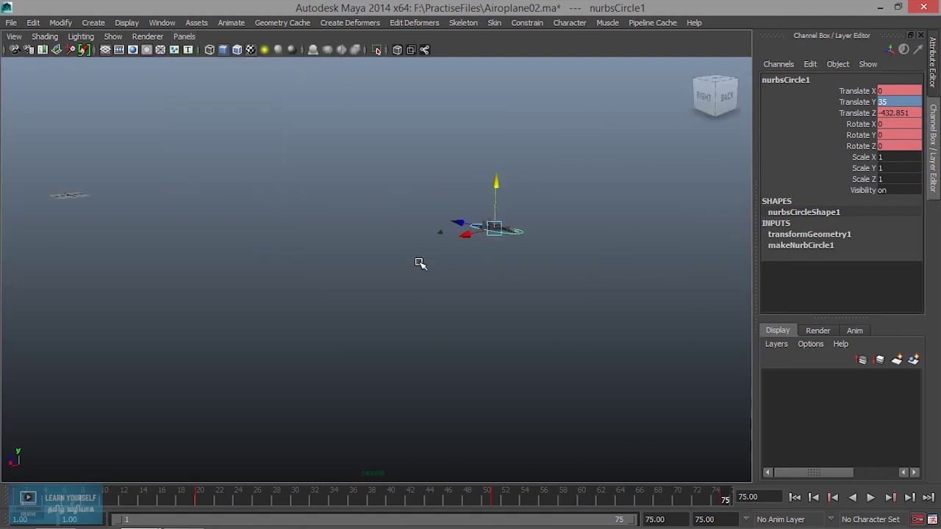
pyautogui.scroll(5, 432, 285)
pyautogui.moveTo(432, 285)
pyautogui.keyDown('alt'); pyautogui.mouseDown()
pyautogui.moveTo(420, 304)
pyautogui.moveTo(340, 306)
pyautogui.mouseUp(); pyautogui.keyUp('alt')
pyautogui.press('e')
pyautogui.moveTo(386, 240); pyautogui.dragTo(377, 226)
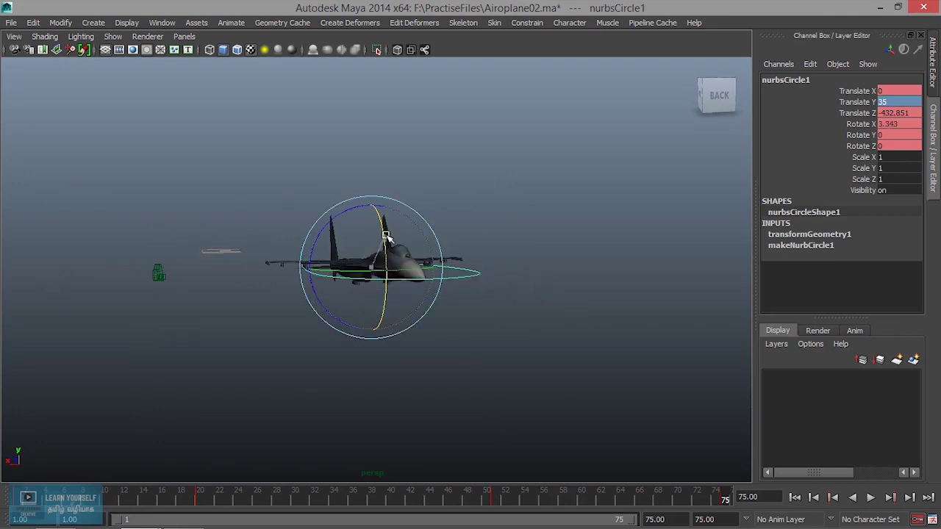
pyautogui.click(185, 37)
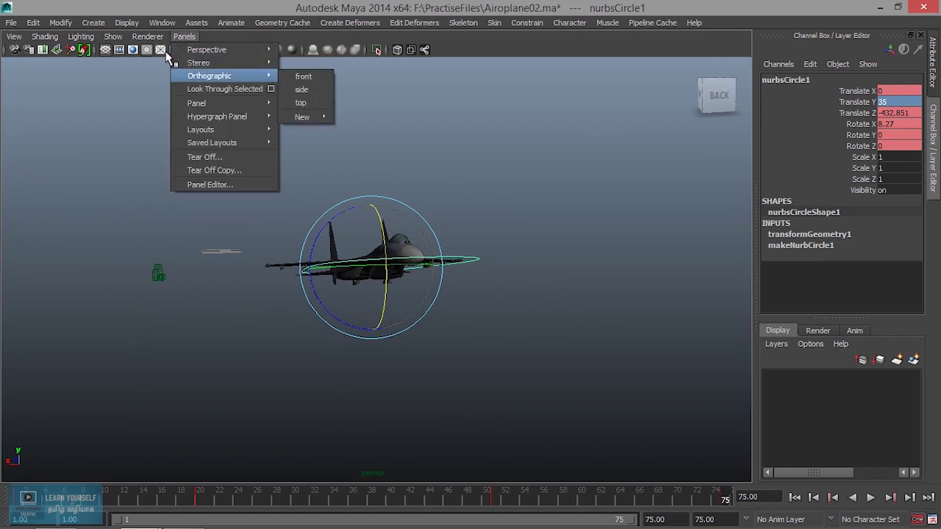
pyautogui.moveTo(212, 143)
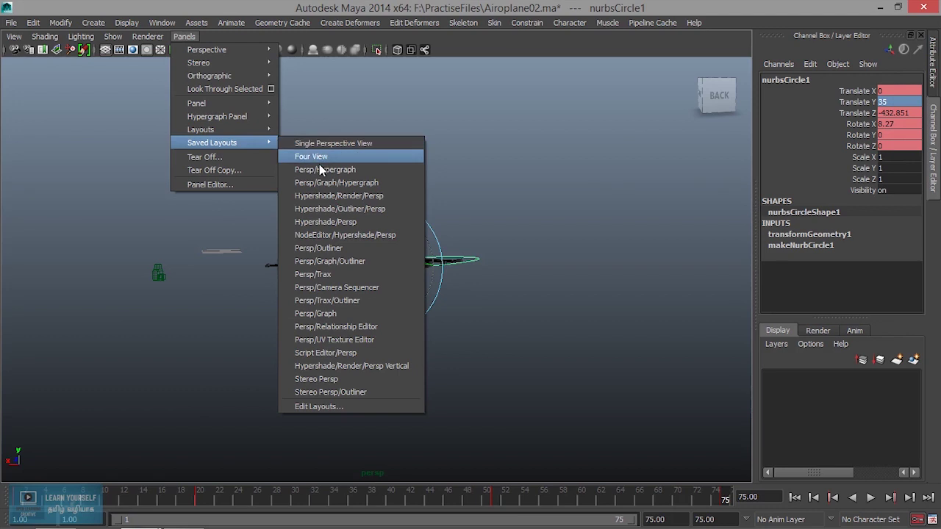
# Switch to the Persp/Outliner layout, widen the left pane, and make it the camera1 view.
pyautogui.click(330, 248)
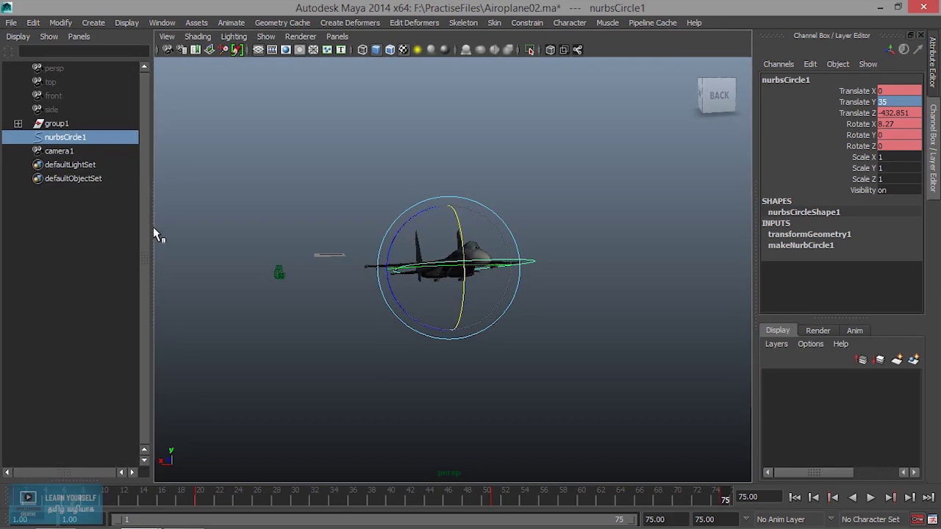
pyautogui.moveTo(155, 233); pyautogui.dragTo(334, 235)
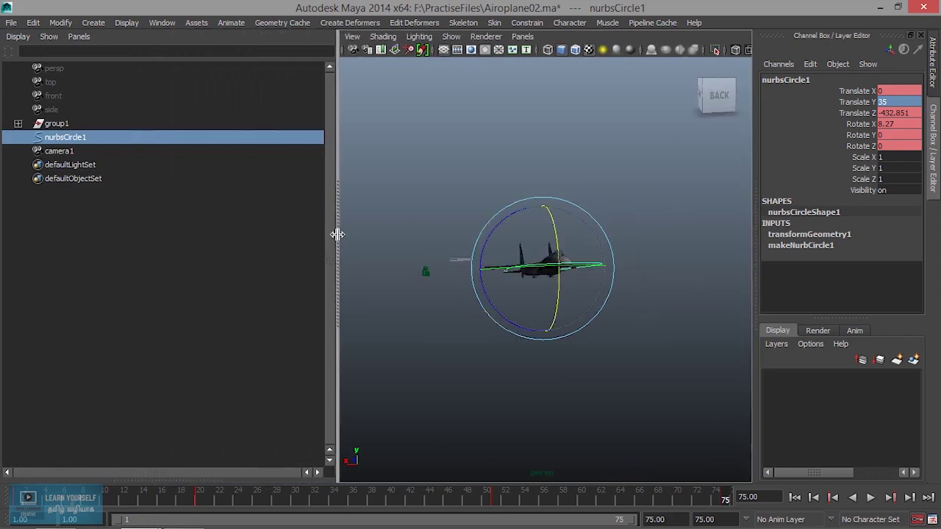
pyautogui.click(72, 36)
pyautogui.moveTo(102, 50)
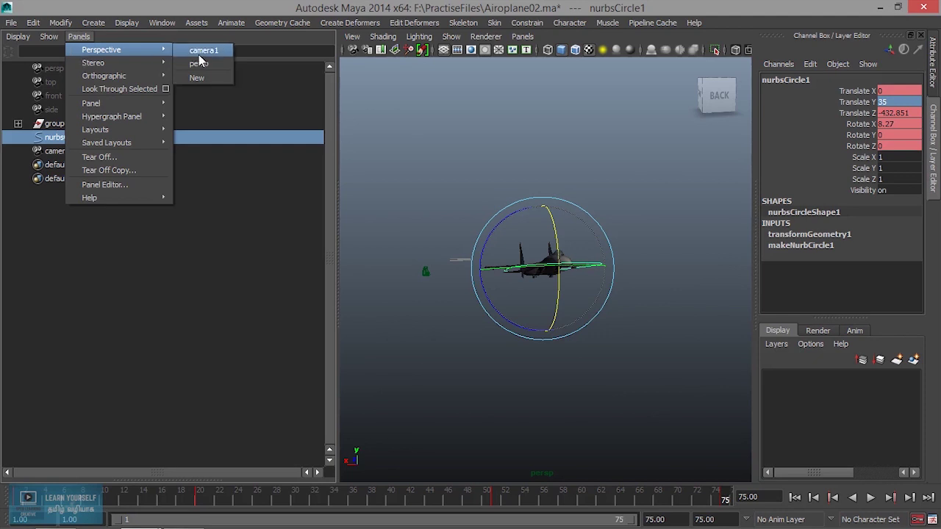
pyautogui.click(198, 53)
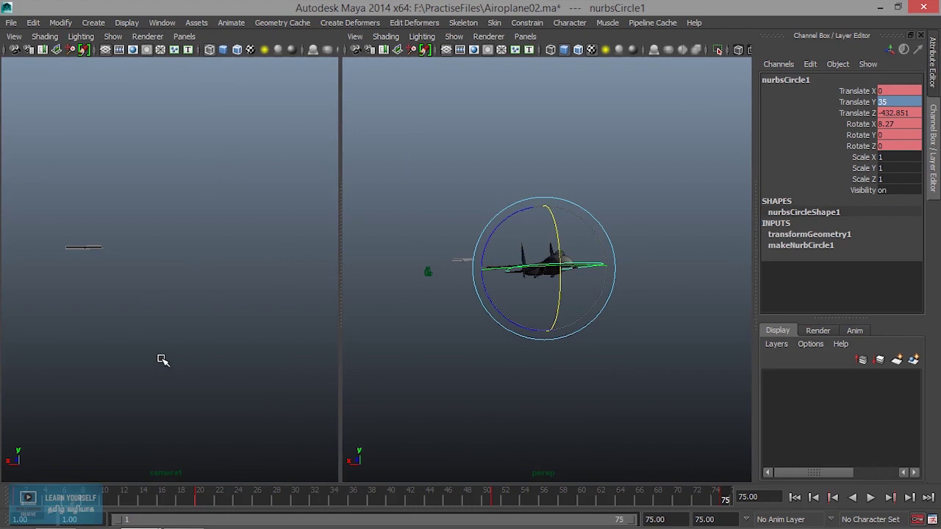
# Deselect the circle, smooth-shade camera1 with 5, and play the flight in both views.
pyautogui.hotkey('alt', 'v')
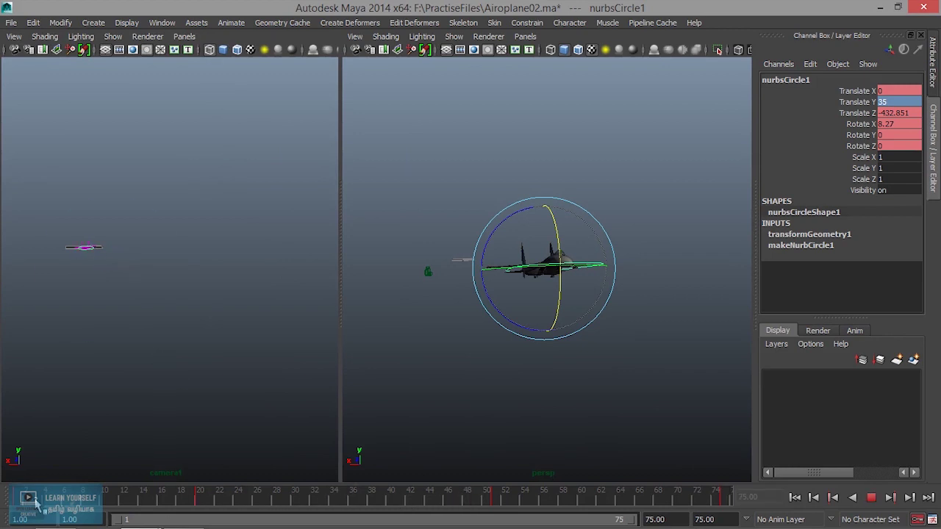
pyautogui.moveTo(441, 502)
pyautogui.mouseDown()
pyautogui.moveTo(603, 481)
pyautogui.moveTo(577, 480)
pyautogui.mouseUp()
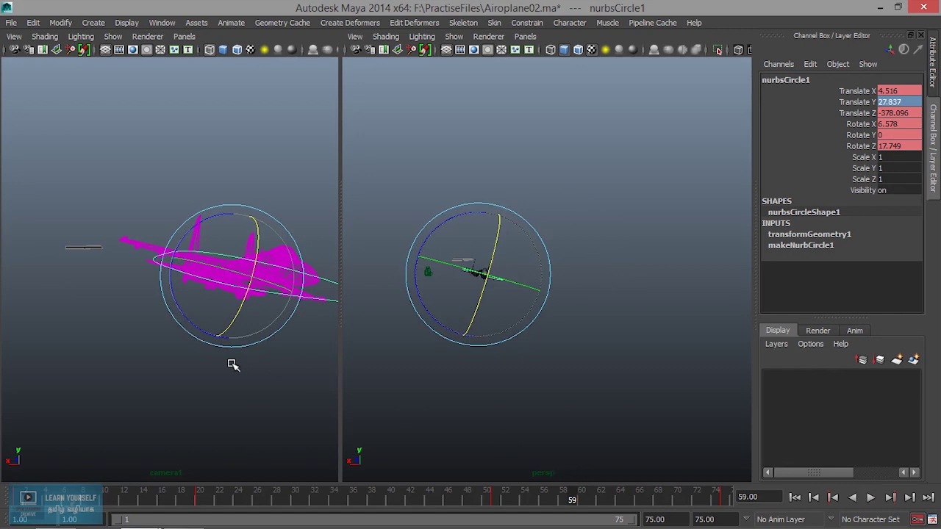
pyautogui.press('Delete')
pyautogui.press('5')
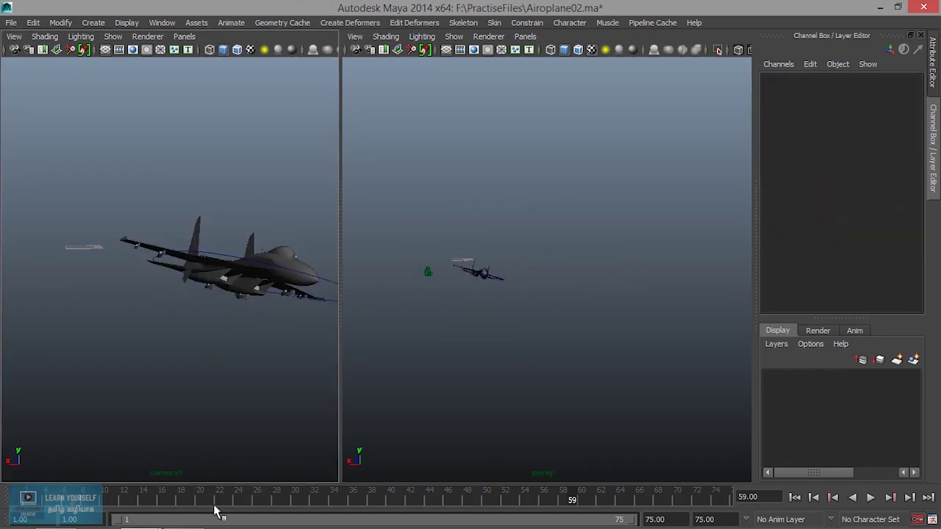
pyautogui.hotkey('alt', 'v')
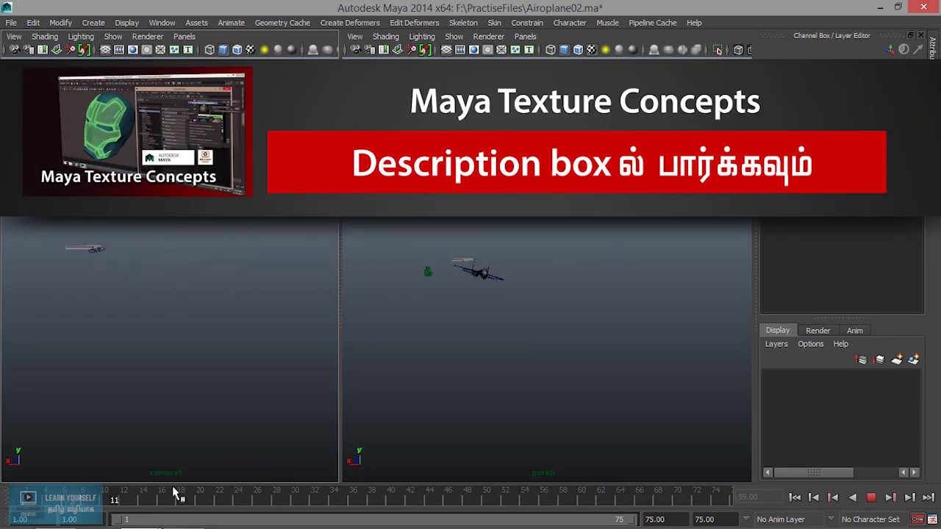
pyautogui.hotkey('alt', 'v')
pyautogui.click(870, 498)
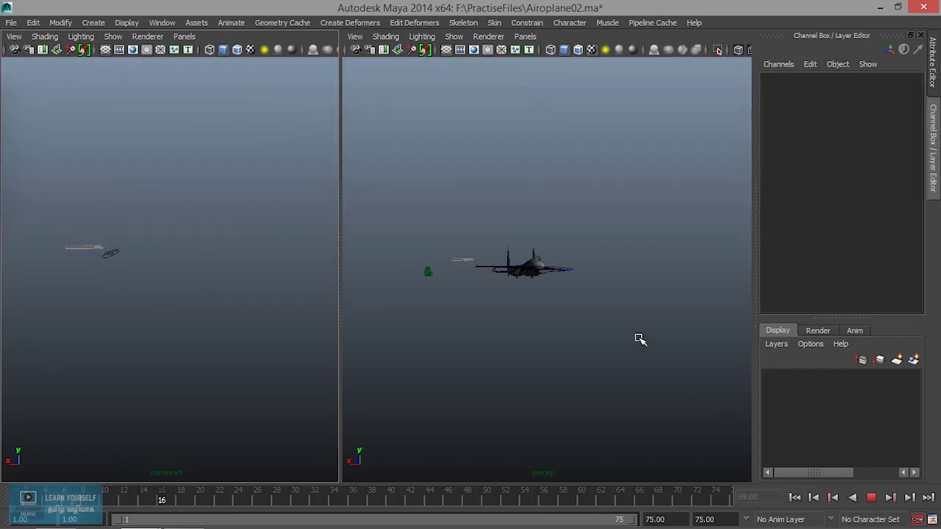
# Maximize the camera1 view, play the flight, and scrub back to frame 57.
pyautogui.press('space')
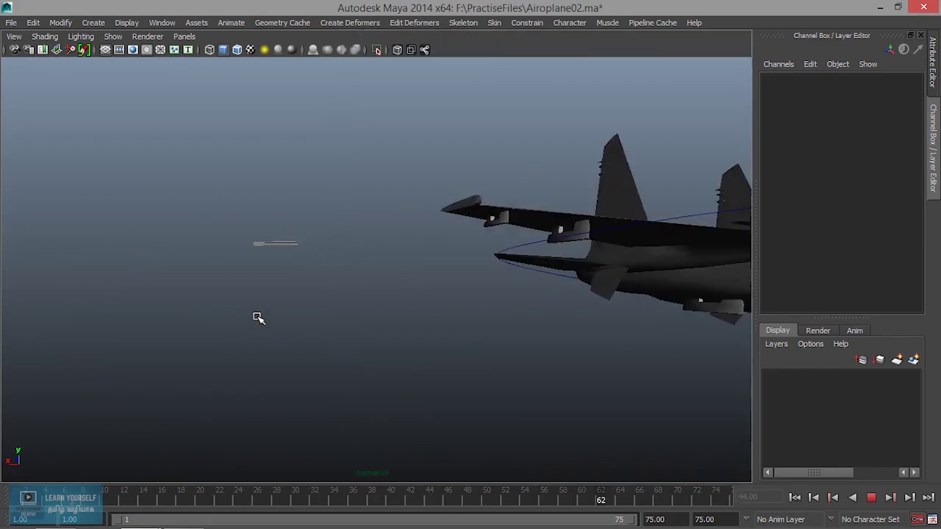
pyautogui.press('space')
pyautogui.press('space')
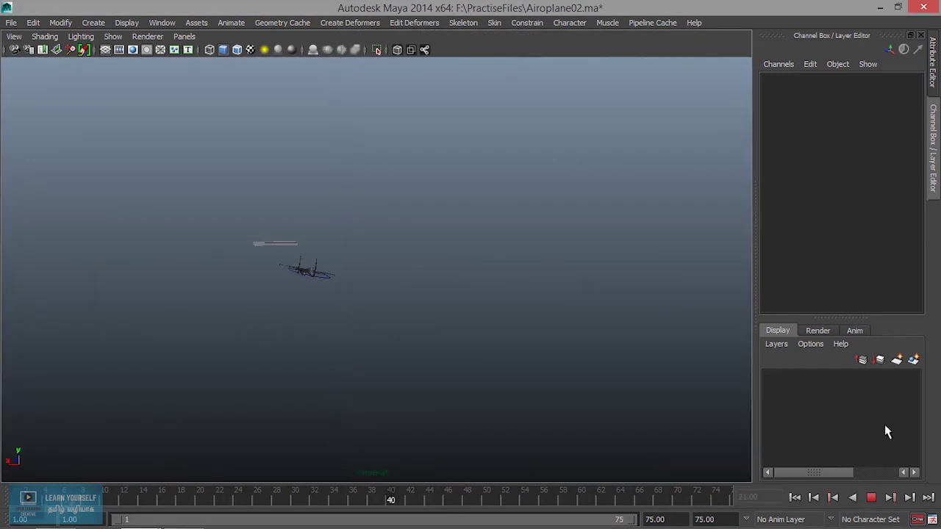
pyautogui.click(871, 498)
pyautogui.hotkey('alt', 'v')
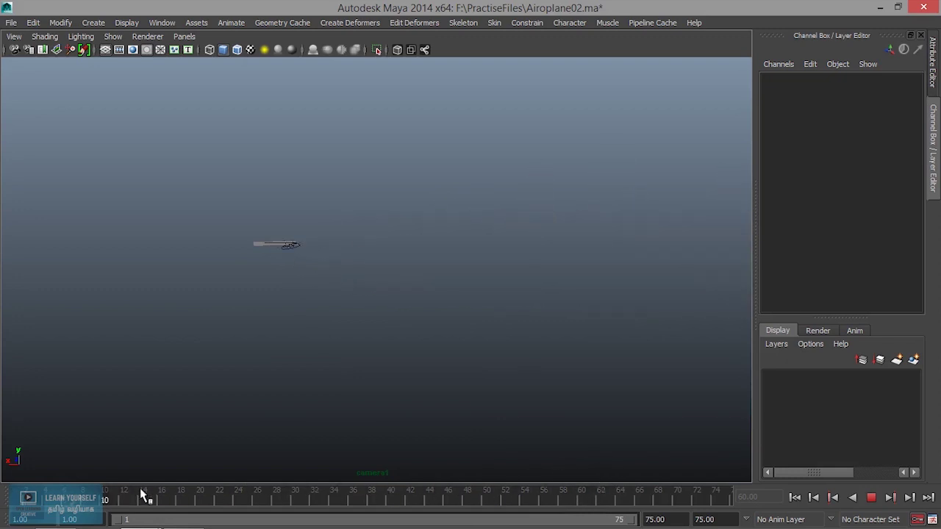
pyautogui.moveTo(130, 506); pyautogui.dragTo(614, 500)
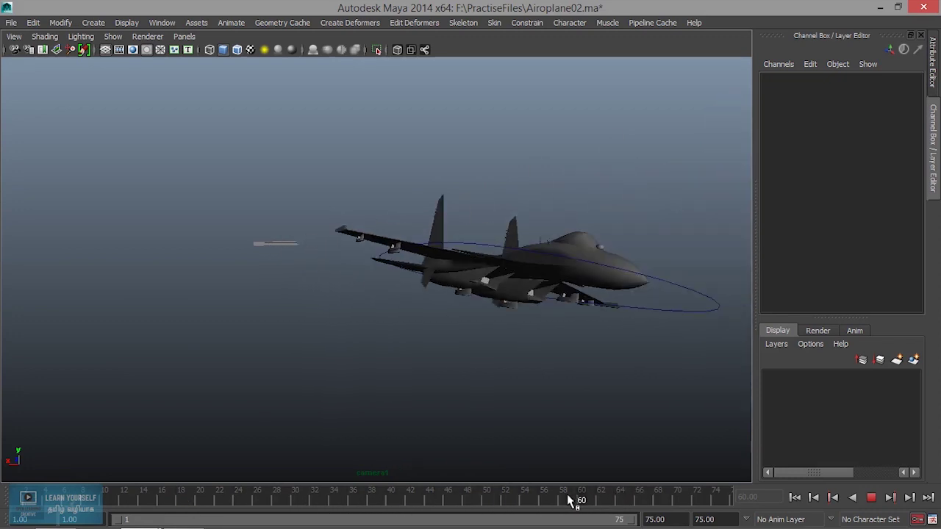
pyautogui.moveTo(614, 500); pyautogui.dragTo(554, 500)
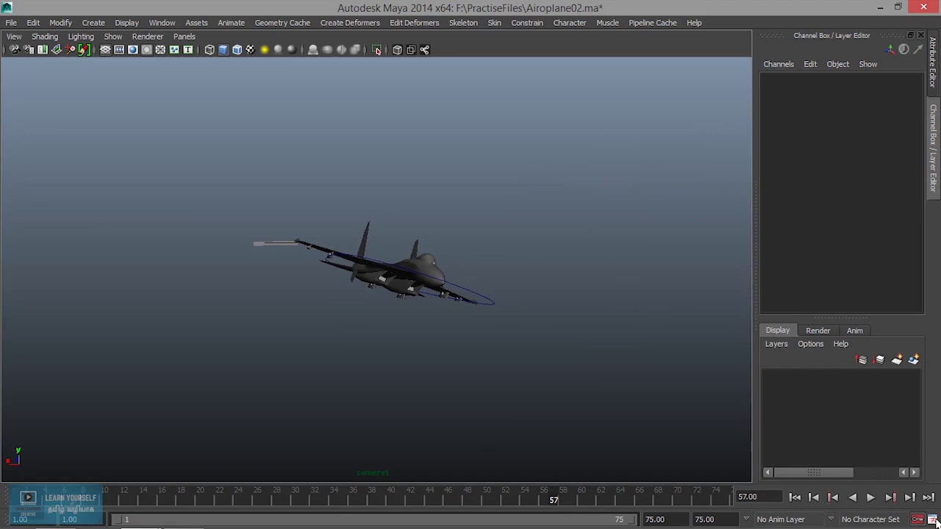
pyautogui.click(932, 520)
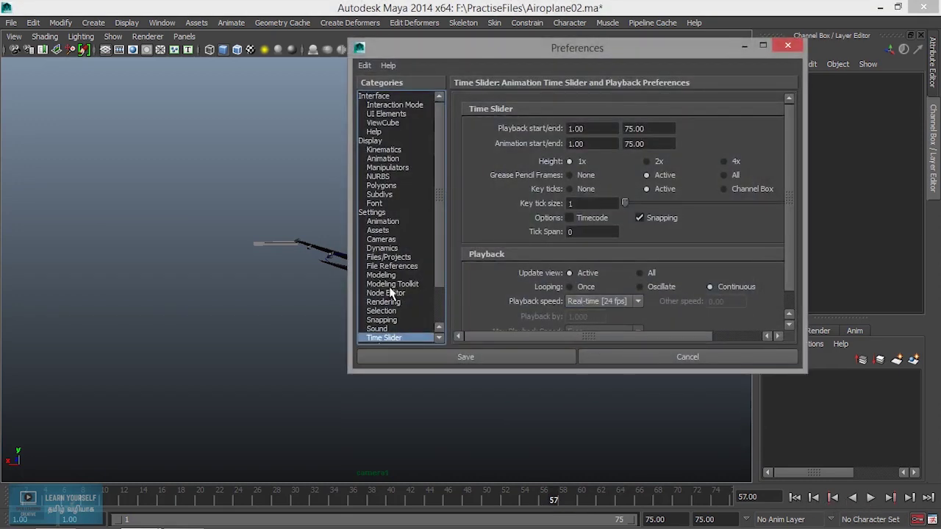
pyautogui.click(389, 221)
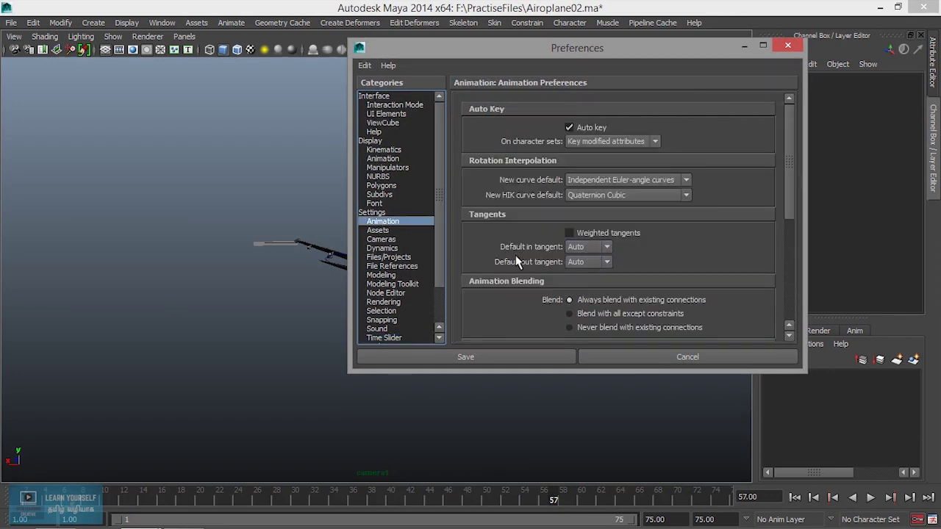
pyautogui.click(590, 248)
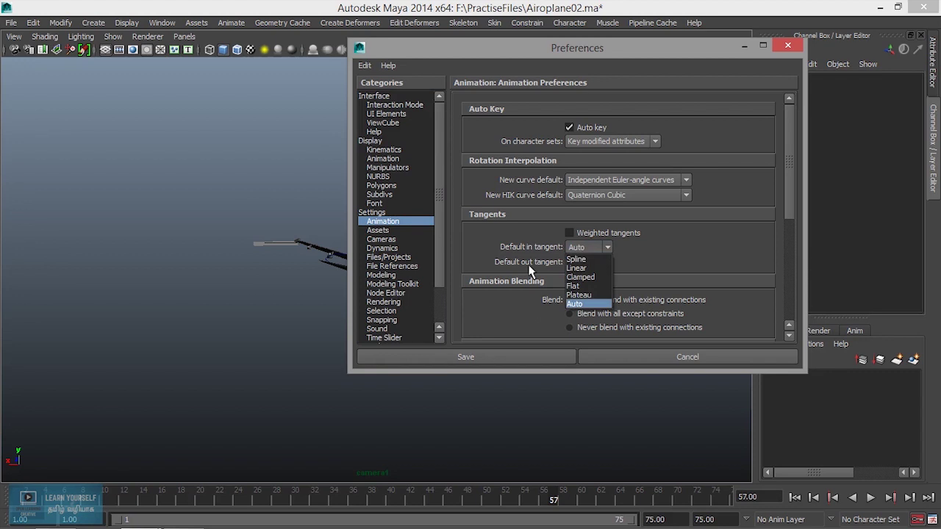
pyautogui.click(788, 46)
pyautogui.click(789, 46)
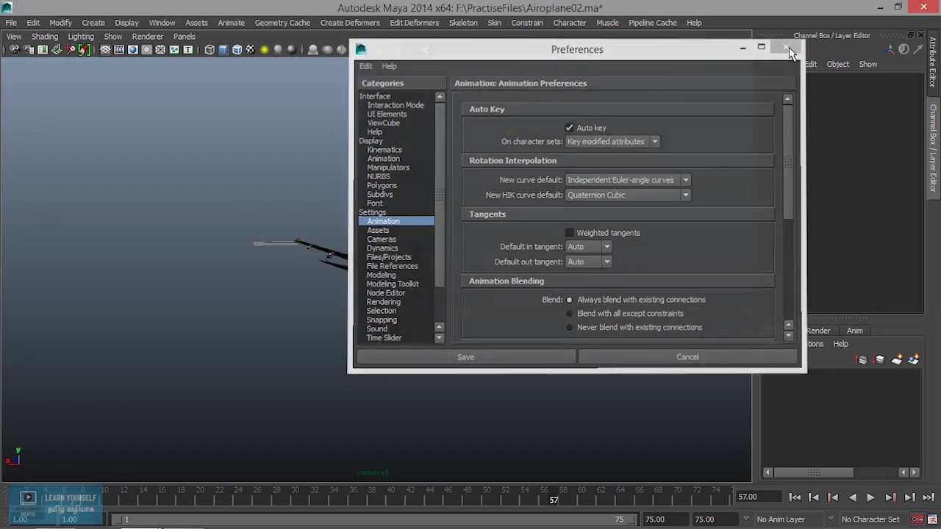
pyautogui.click(162, 23)
pyautogui.moveTo(191, 69)
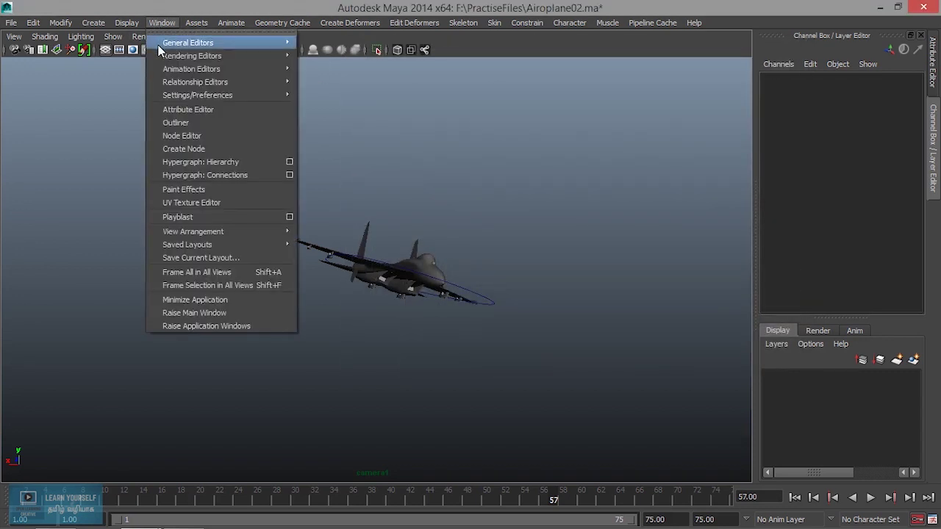
pyautogui.click(325, 78)
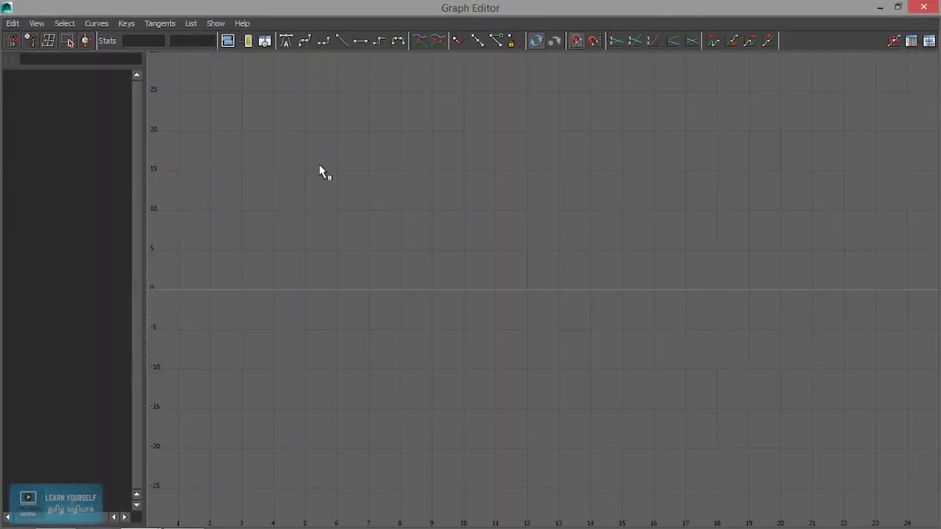
# Restore and reposition the Graph Editor, load nurbsCircle1's curves, and frame all six.
pyautogui.click(897, 8)
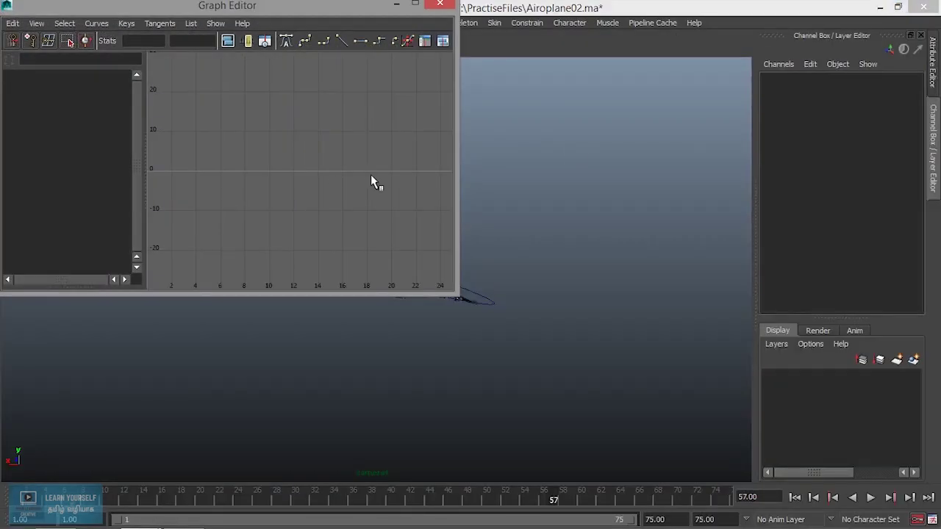
pyautogui.moveTo(360, 8)
pyautogui.mouseDown()
pyautogui.moveTo(753, 53)
pyautogui.moveTo(420, 104)
pyautogui.moveTo(349, 68)
pyautogui.mouseUp()
pyautogui.click(483, 297)
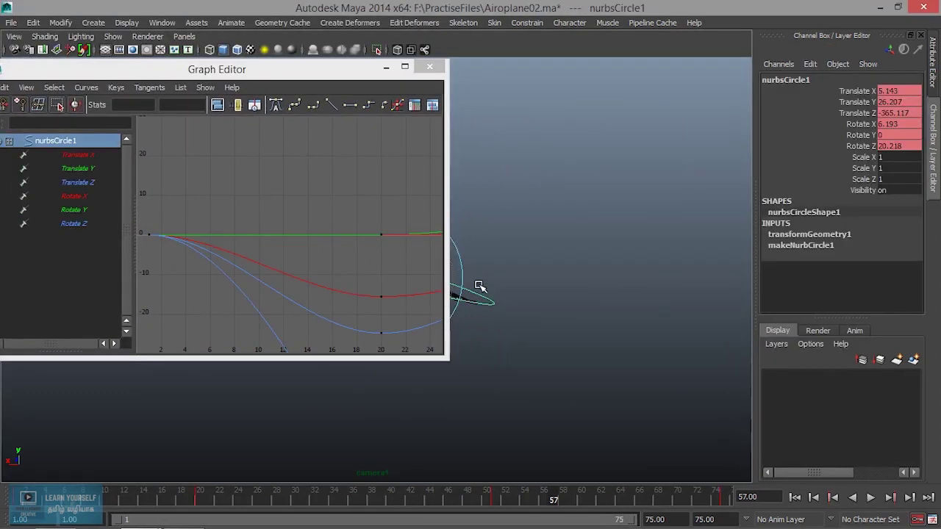
pyautogui.moveTo(344, 72); pyautogui.dragTo(575, 80)
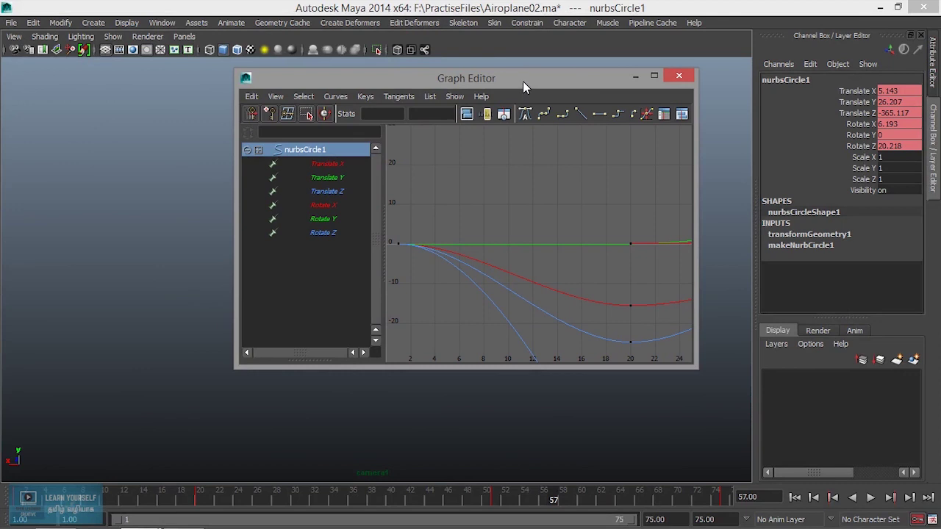
pyautogui.moveTo(523, 81); pyautogui.dragTo(439, 78)
pyautogui.press('a')
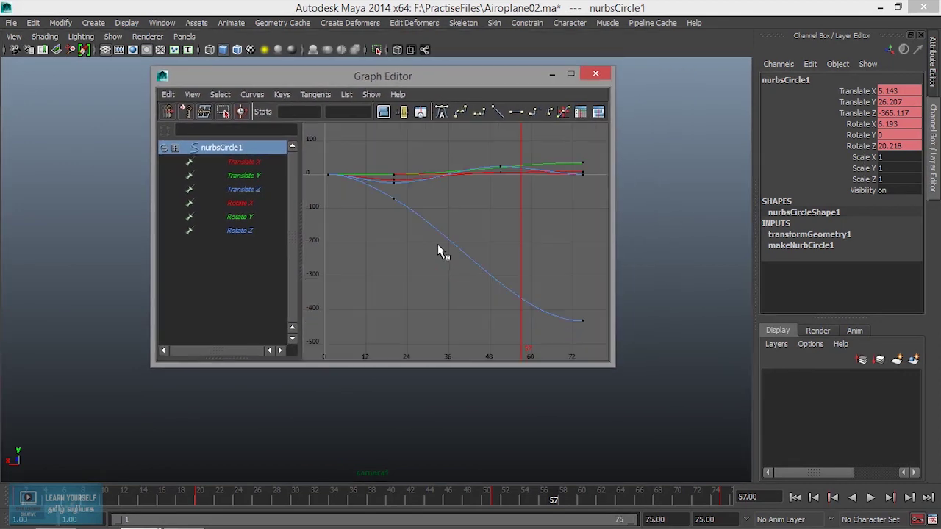
pyautogui.click(315, 95)
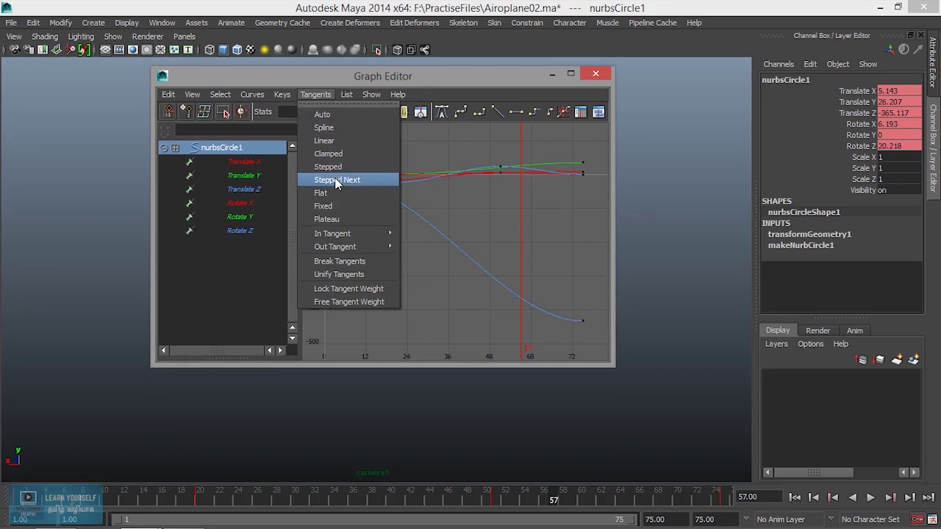
# Tear off the Tangents menu beside the Graph Editor, recentre the curves, and play the flight.
pyautogui.click(352, 106)
pyautogui.moveTo(352, 91); pyautogui.dragTo(688, 151)
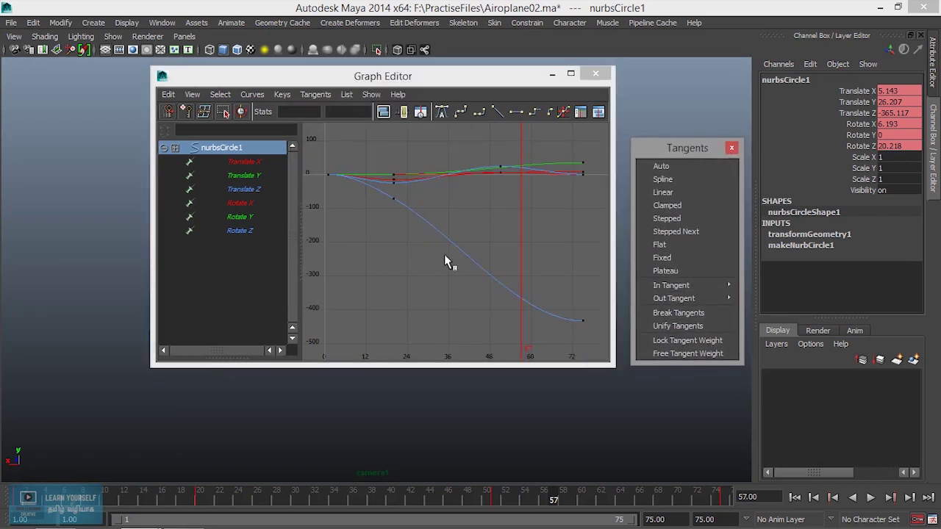
pyautogui.keyDown('alt'); pyautogui.moveTo(424, 263); pyautogui.dragTo(444, 276, button='middle'); pyautogui.keyUp('alt')
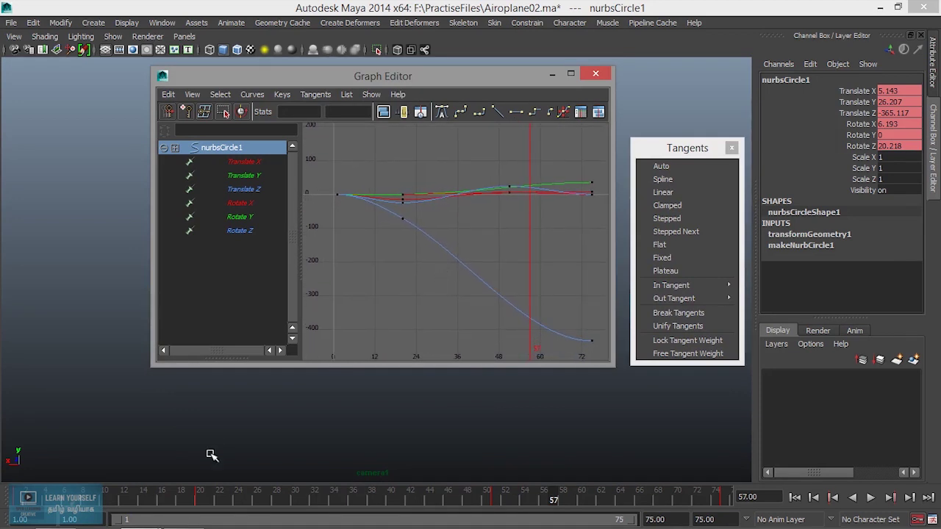
pyautogui.hotkey('alt', 'v')
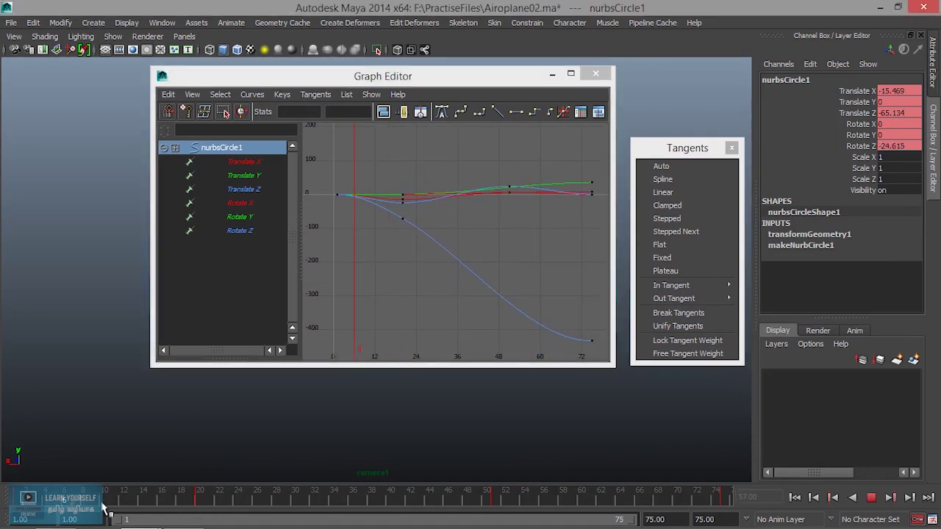
pyautogui.click(486, 500)
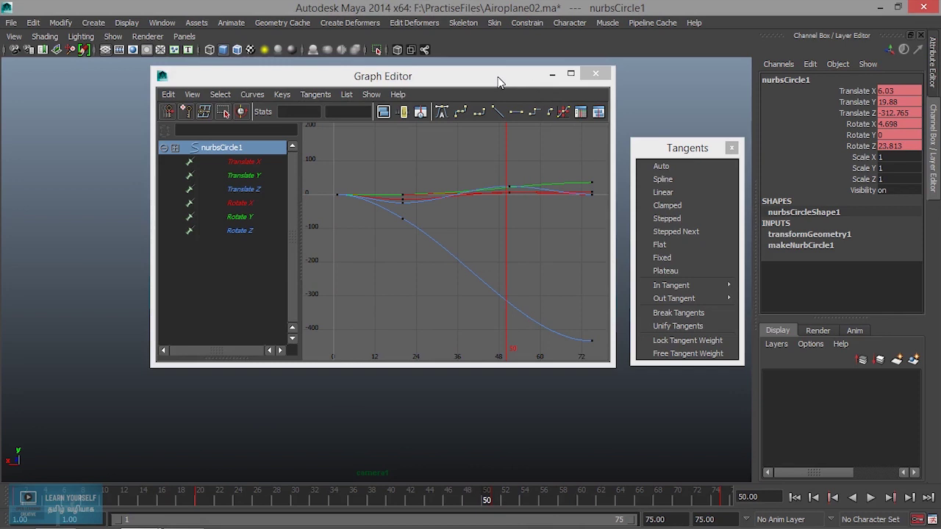
# Maximize a single perspective view and orbit to see the jet's right side.
pyautogui.moveTo(497, 81); pyautogui.dragTo(700, 319)
pyautogui.press('w')
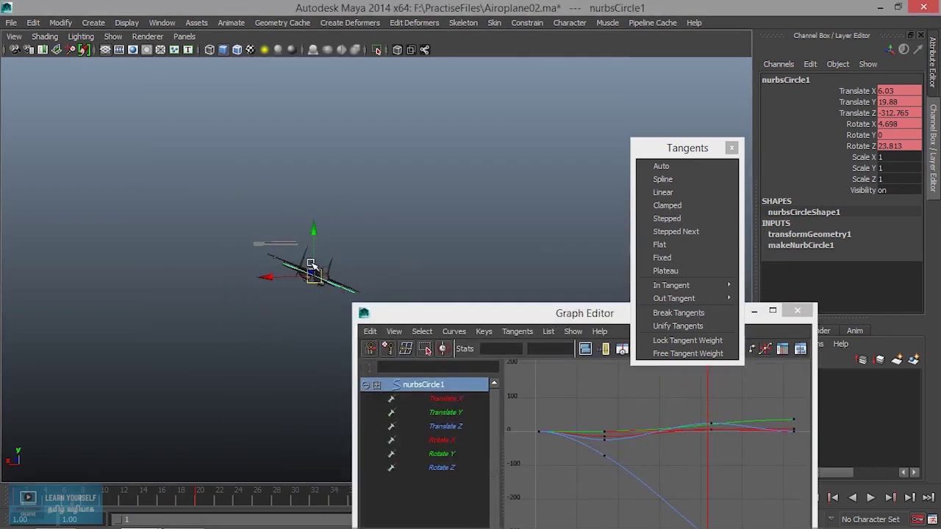
pyautogui.press('space')
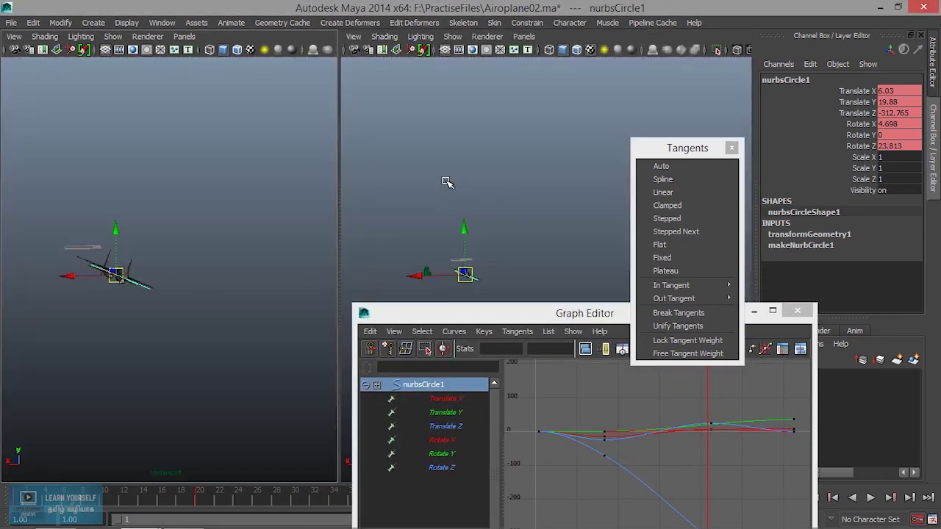
pyautogui.press('space')
pyautogui.scroll(5, 388, 226)
pyautogui.keyDown('alt'); pyautogui.moveTo(252, 242); pyautogui.dragTo(148, 256); pyautogui.keyUp('alt')
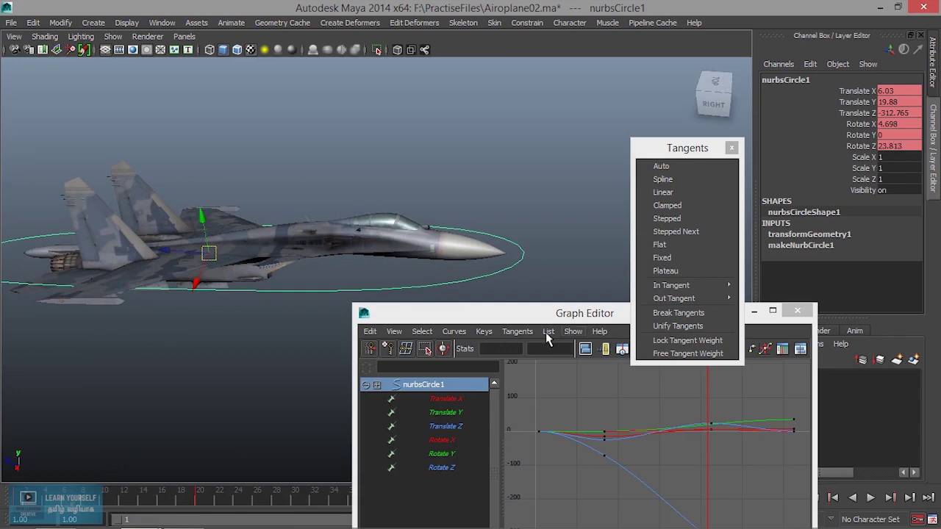
pyautogui.moveTo(553, 323); pyautogui.dragTo(352, 138)
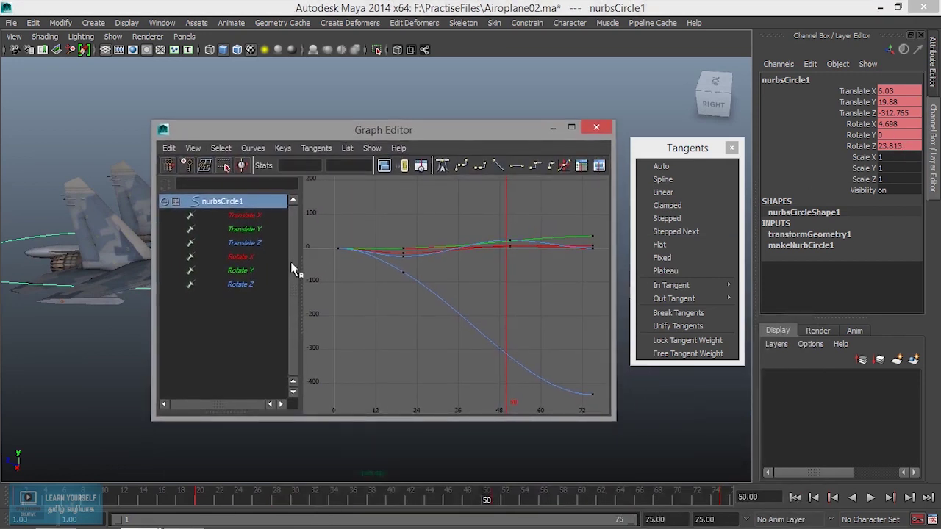
# Give the first two keys of the Translate Z curve linear tangents.
pyautogui.click(254, 244)
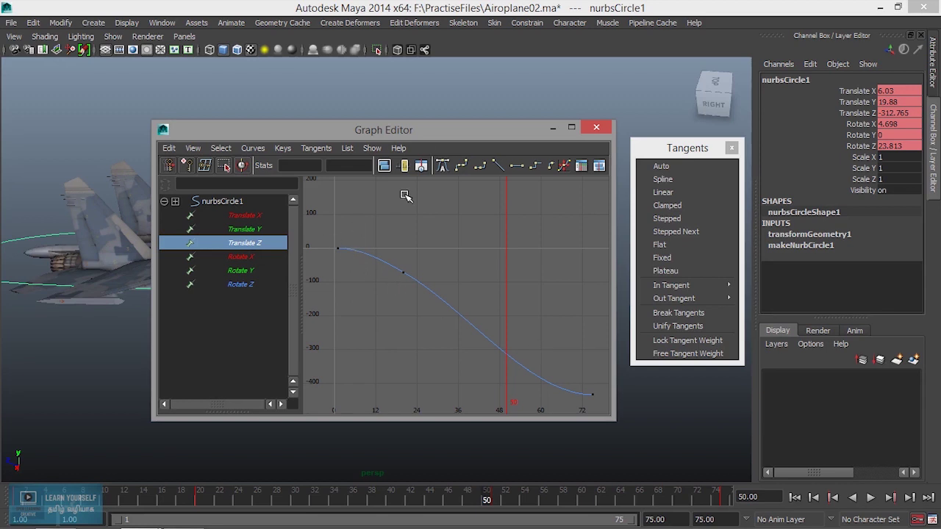
pyautogui.moveTo(497, 500)
pyautogui.mouseDown()
pyautogui.moveTo(31, 489)
pyautogui.moveTo(59, 503)
pyautogui.moveTo(203, 500)
pyautogui.moveTo(298, 524)
pyautogui.moveTo(371, 506)
pyautogui.mouseUp()
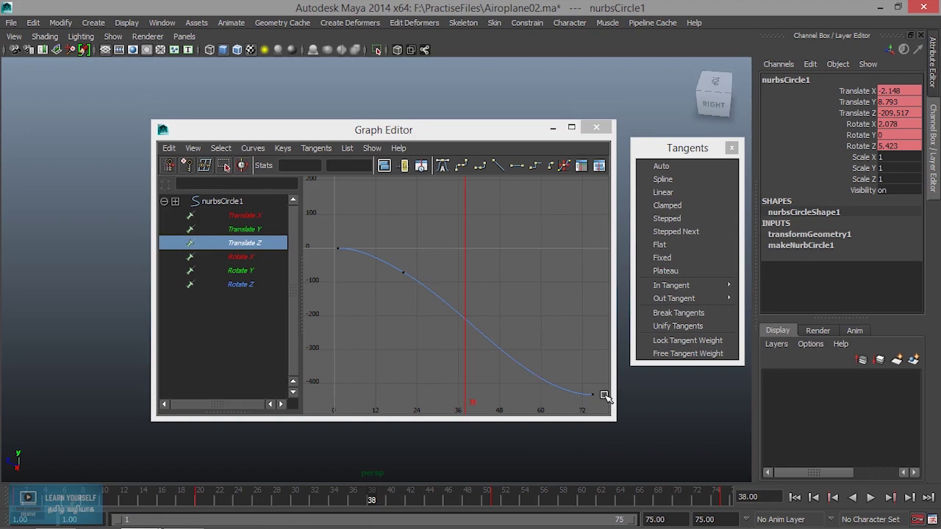
pyautogui.moveTo(321, 226); pyautogui.dragTo(413, 306)
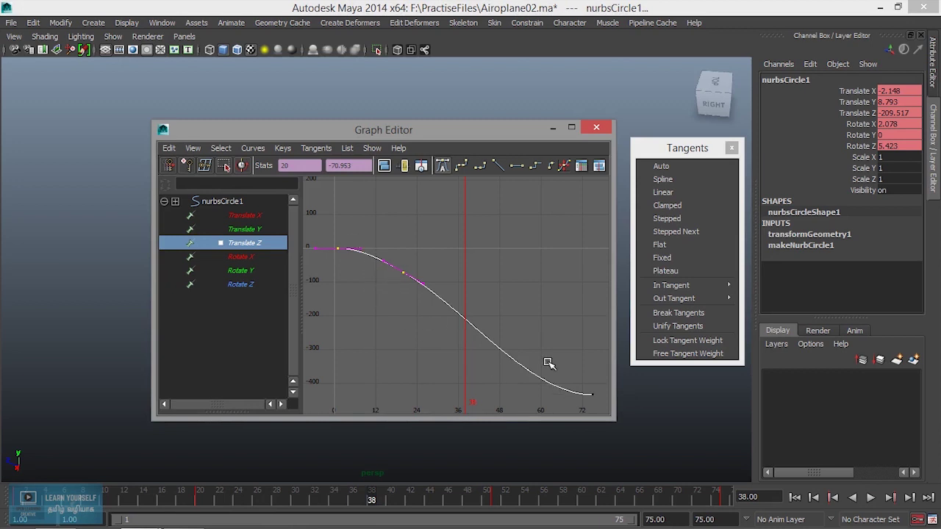
pyautogui.click(670, 195)
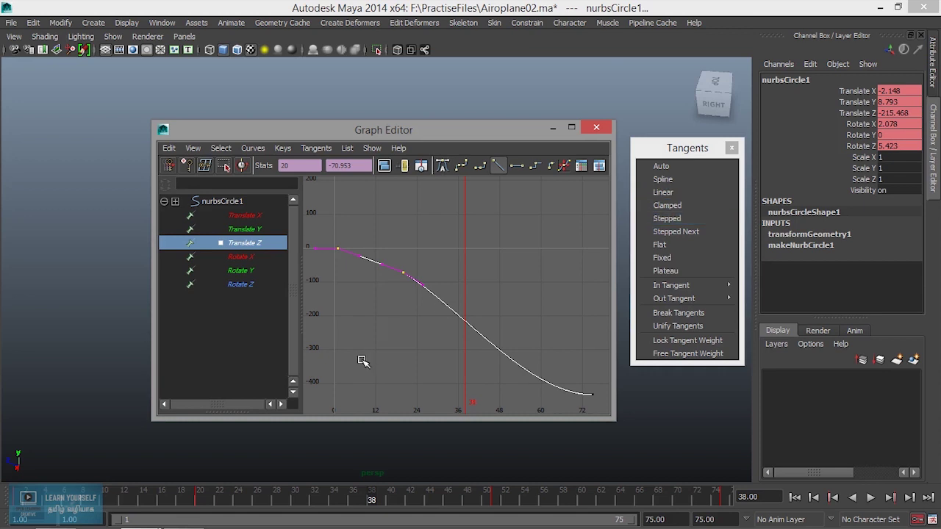
# Close the torn-off Tangents window and minimize the Graph Editor.
pyautogui.click(553, 128)
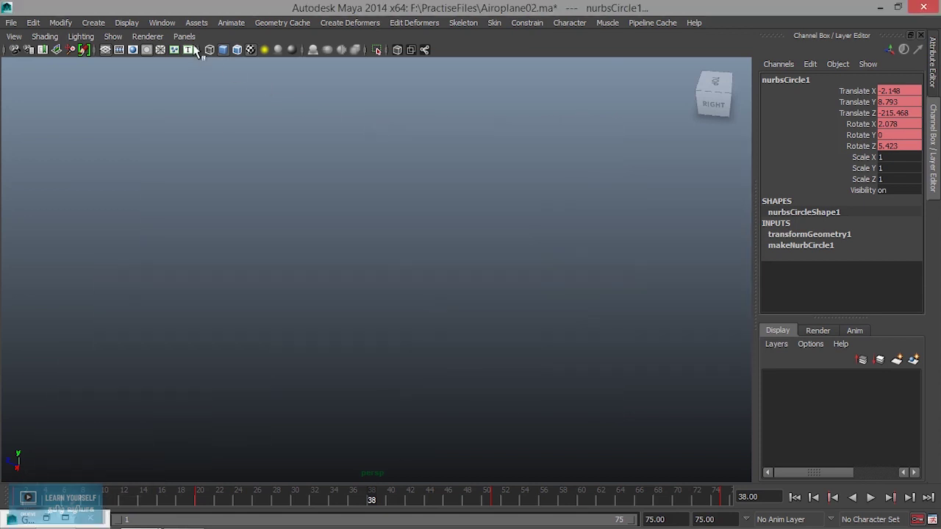
pyautogui.click(317, 273)
pyautogui.press('space')
pyautogui.press('space')
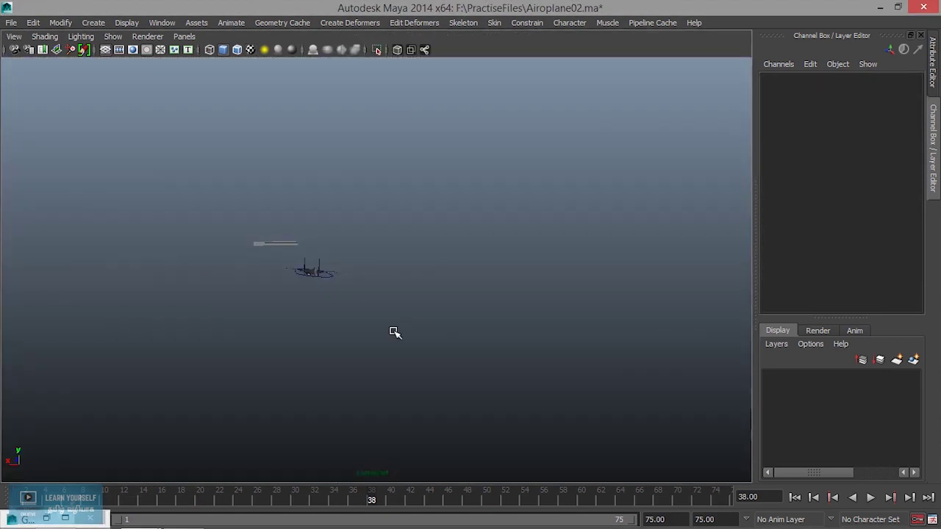
# Play the flight through camera1, stop at frame 18, and restore the Graph Editor.
pyautogui.hotkey('alt', 'v')
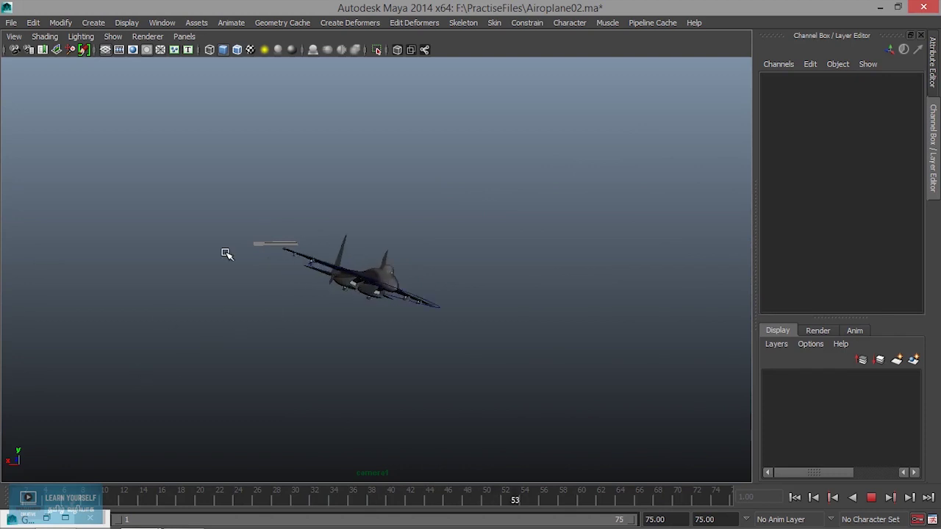
pyautogui.click(872, 498)
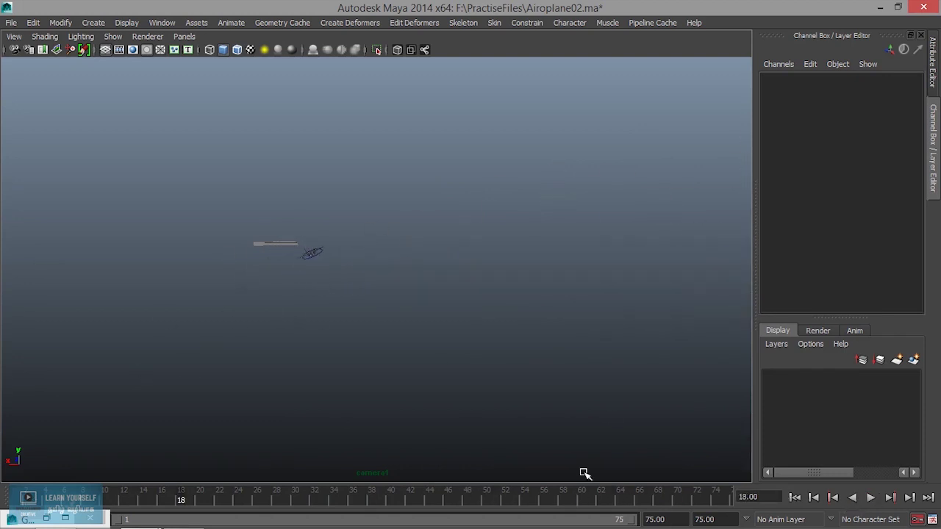
pyautogui.click(45, 519)
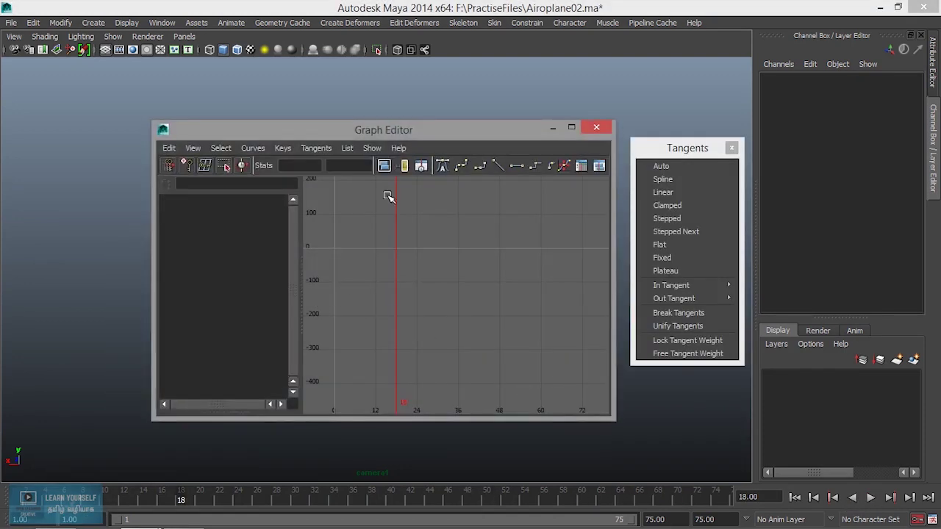
# Load only nurbsCircle1's Translate Z curve and make its last key's tangents linear.
pyautogui.moveTo(511, 137); pyautogui.dragTo(737, 267)
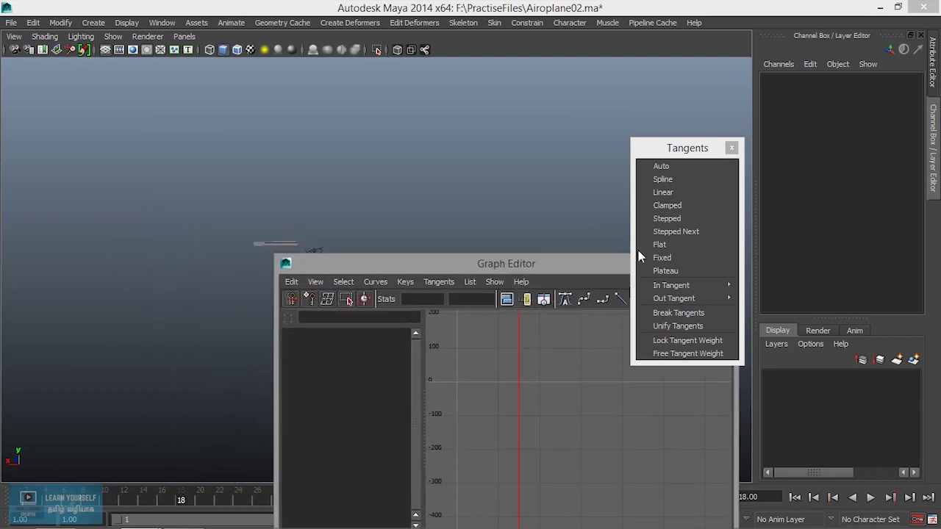
pyautogui.click(312, 254)
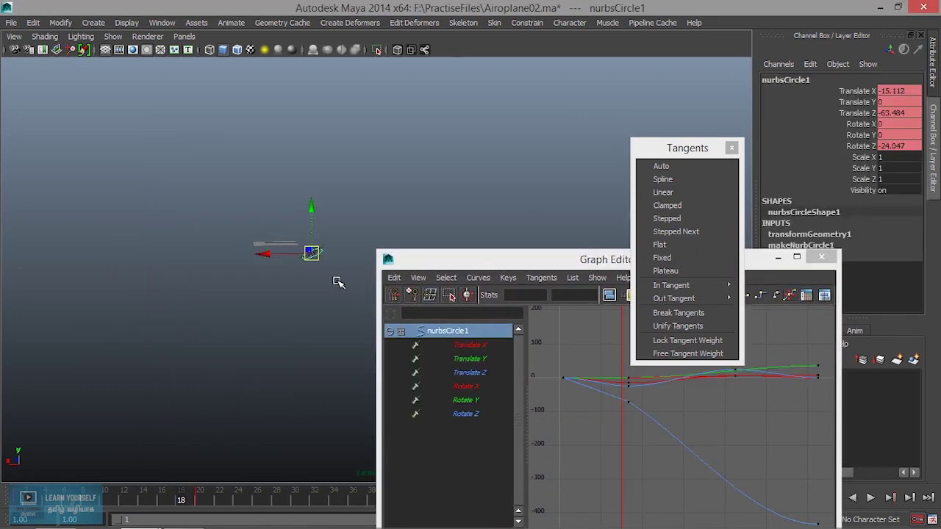
pyautogui.moveTo(530, 260); pyautogui.dragTo(355, 159)
pyautogui.click(294, 272)
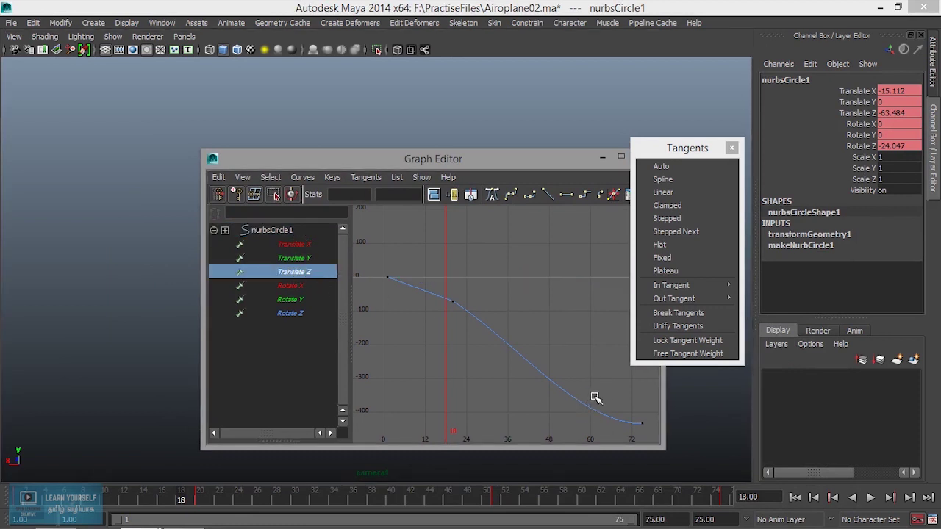
pyautogui.moveTo(592, 394); pyautogui.dragTo(653, 445)
pyautogui.click(663, 192)
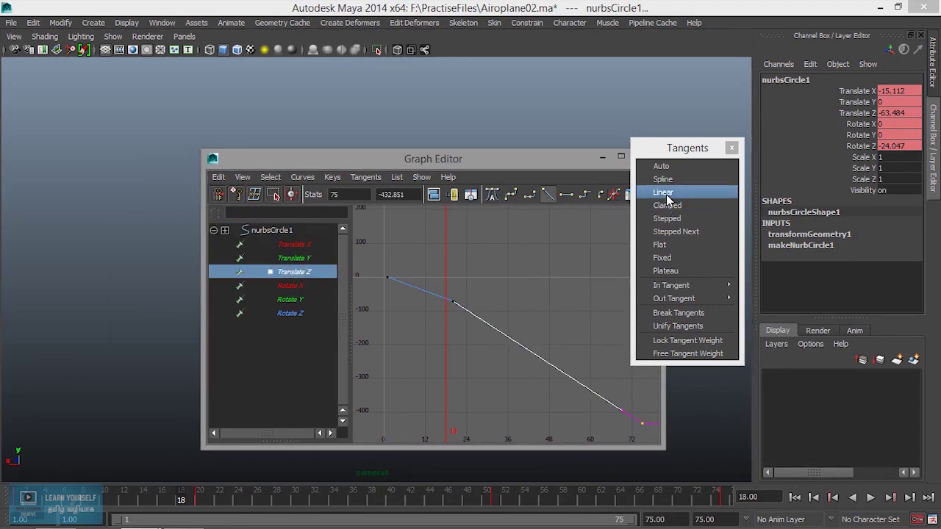
# Move the middle Translate Z key to frame 19 (-105.533), then minimize the Graph Editor.
pyautogui.moveTo(418, 283); pyautogui.dragTo(512, 361)
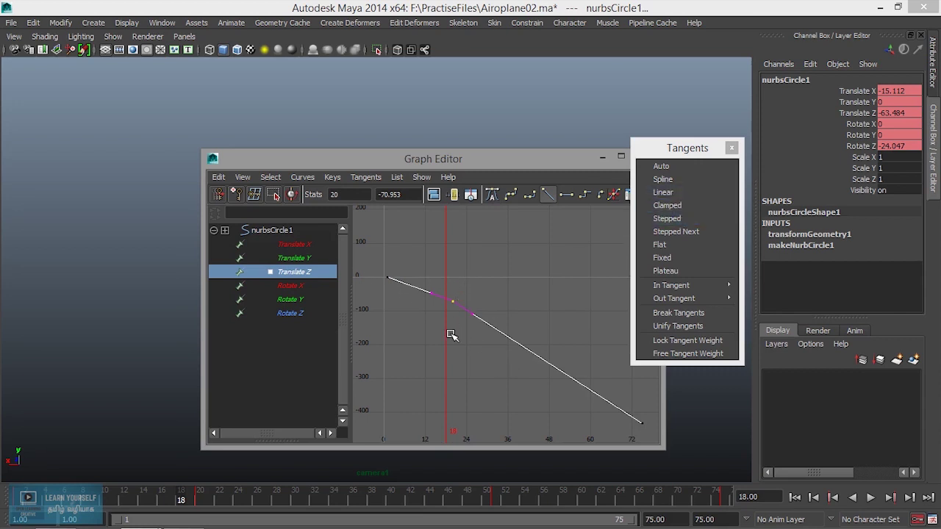
pyautogui.moveTo(444, 164); pyautogui.dragTo(531, 157)
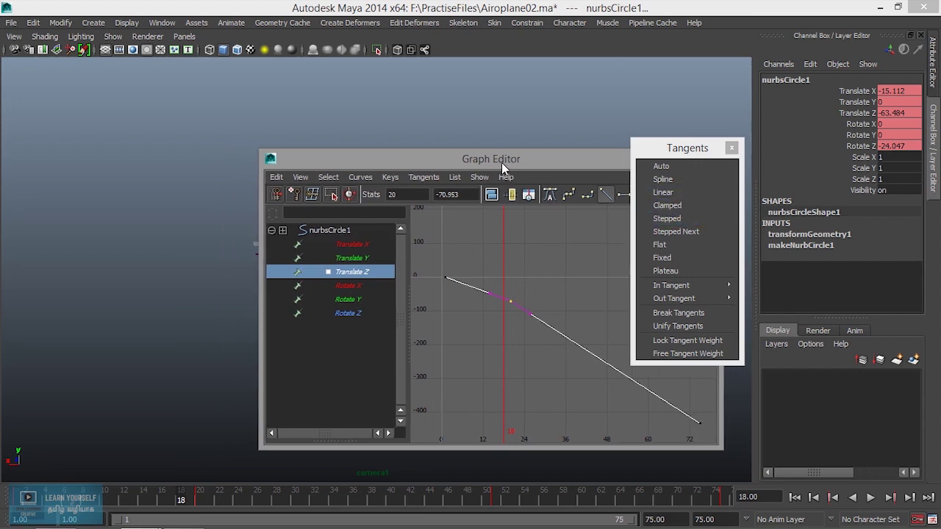
pyautogui.moveTo(533, 309); pyautogui.dragTo(526, 319, button='middle')
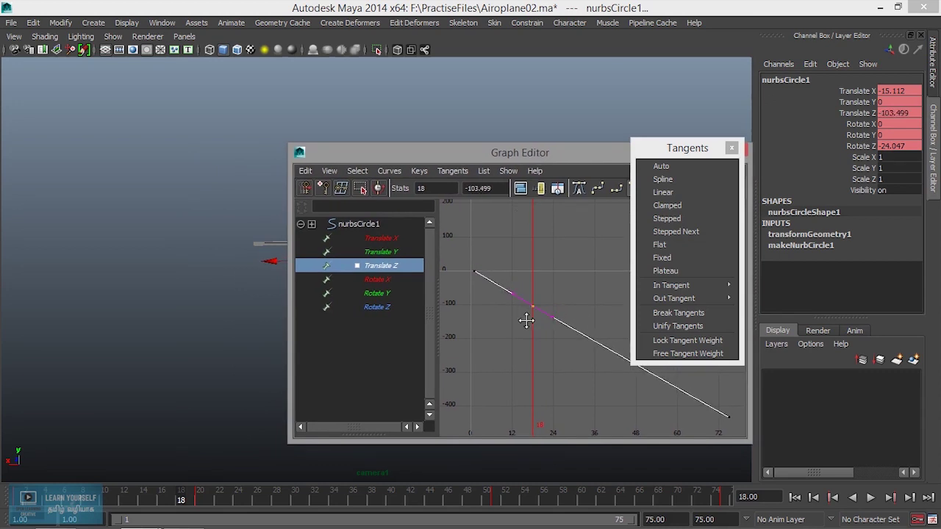
pyautogui.moveTo(526, 319); pyautogui.dragTo(529, 321, button='middle')
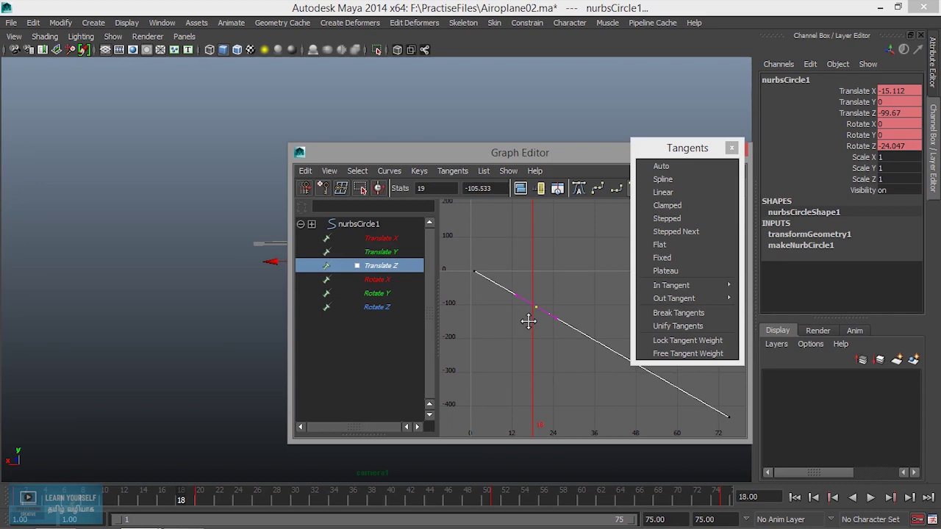
pyautogui.moveTo(610, 157); pyautogui.dragTo(360, 64)
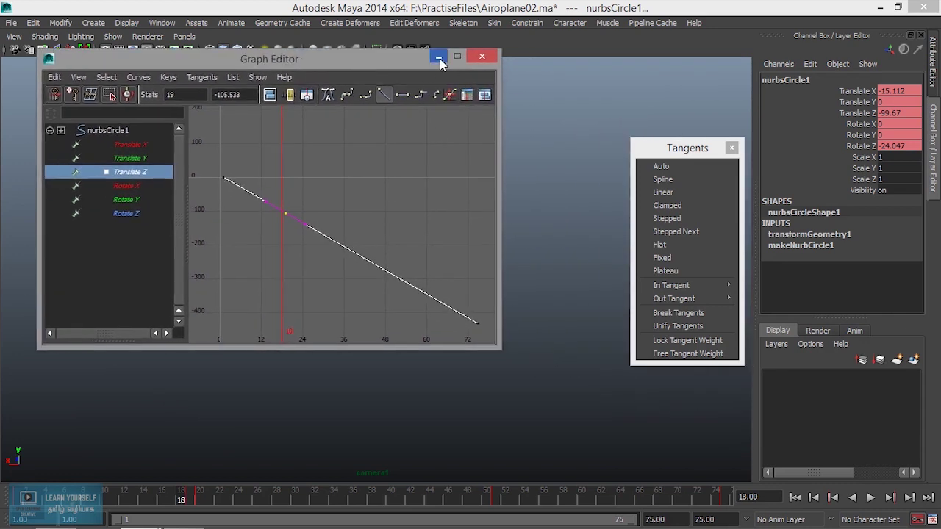
pyautogui.click(438, 57)
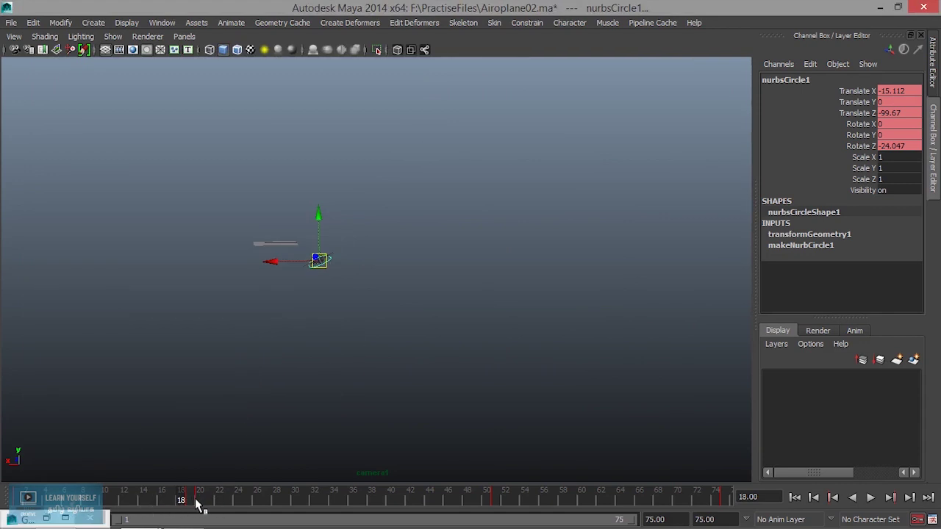
# Restore the Graph Editor and move the middle Translate Z key to frame 18 (-99.431).
pyautogui.click(45, 520)
pyautogui.click(46, 520)
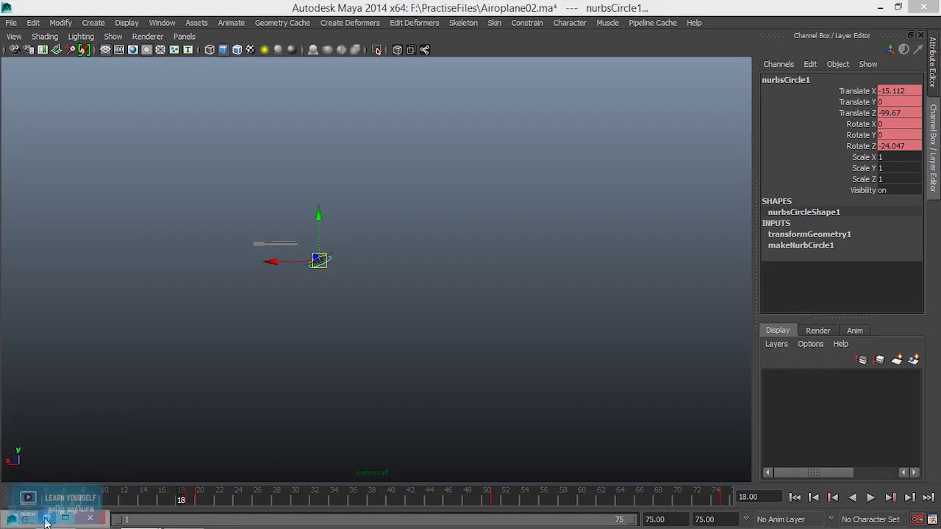
pyautogui.click(46, 520)
pyautogui.hotkey('ctrl', 'z')
pyautogui.hotkey('ctrl', 'z')
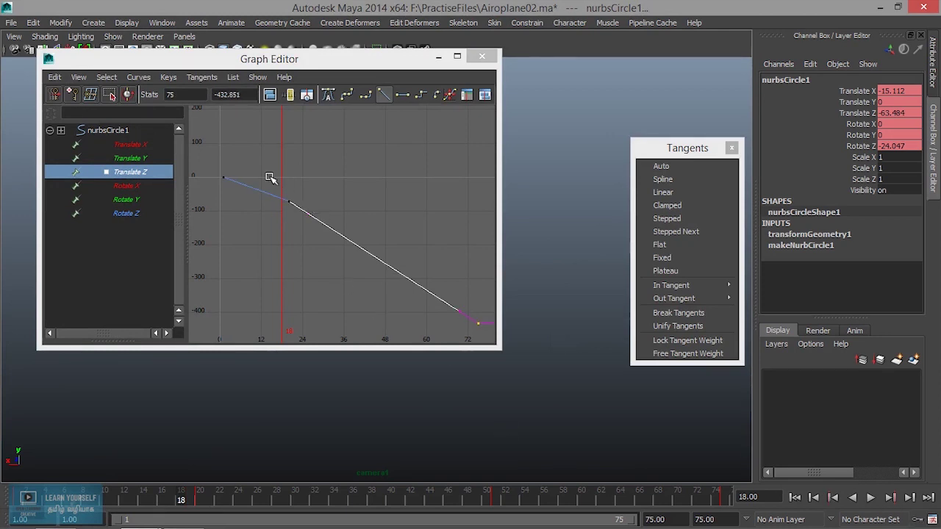
pyautogui.click(287, 200)
pyautogui.moveTo(287, 200)
pyautogui.mouseDown(button='middle')
pyautogui.moveTo(306, 216)
pyautogui.moveTo(305, 230)
pyautogui.moveTo(299, 224)
pyautogui.mouseUp(button='middle')
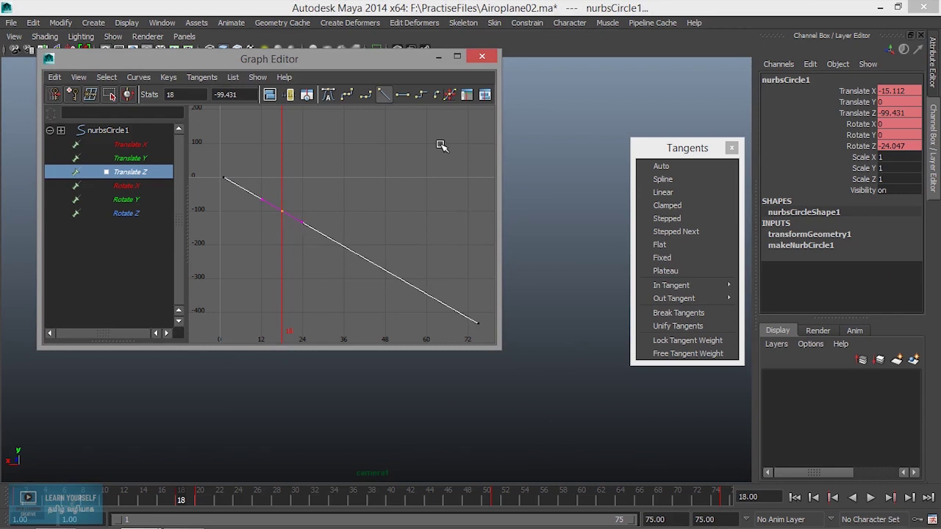
# Delete the key at frame 20 from the timeline.
pyautogui.click(201, 500)
pyautogui.rightClick(204, 500)
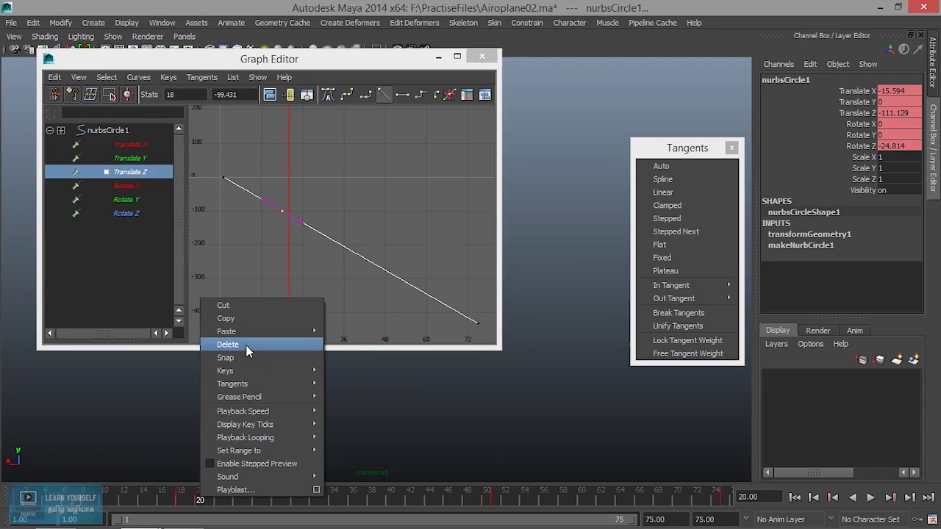
pyautogui.click(246, 346)
pyautogui.click(179, 501)
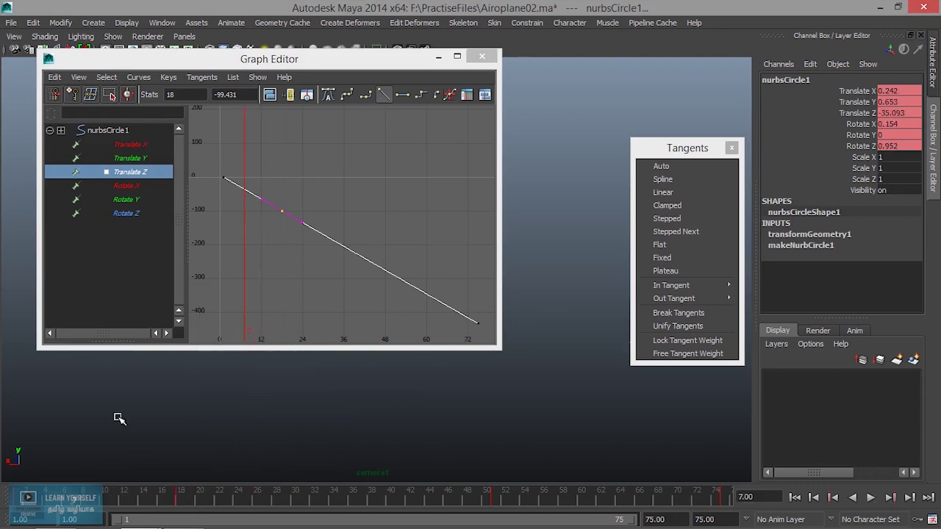
# Hide the Graph Editor and play the jet's flight from the start.
pyautogui.click(438, 56)
pyautogui.click(795, 498)
pyautogui.click(870, 498)
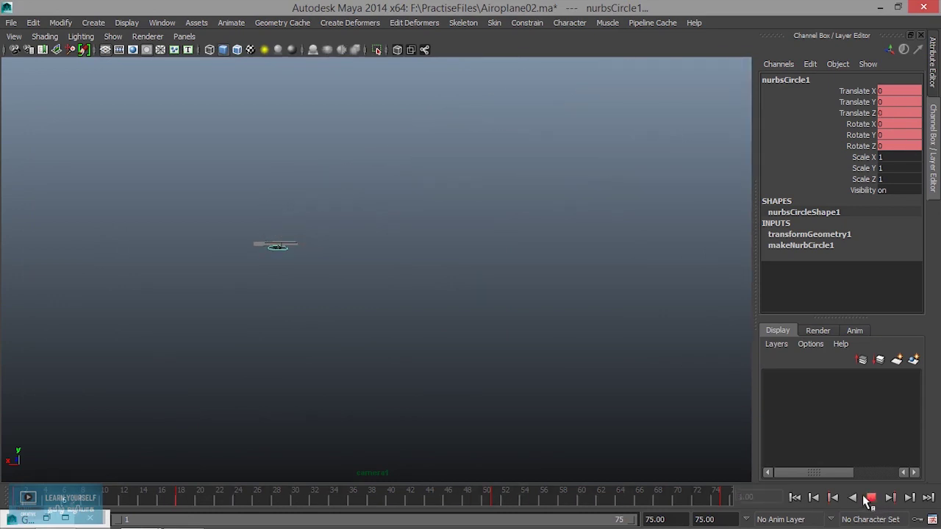
pyautogui.click(870, 498)
# Replay the flight from the first frame, stop at frame 35, and restore the Graph Editor.
pyautogui.press(',')
pyautogui.press(',')
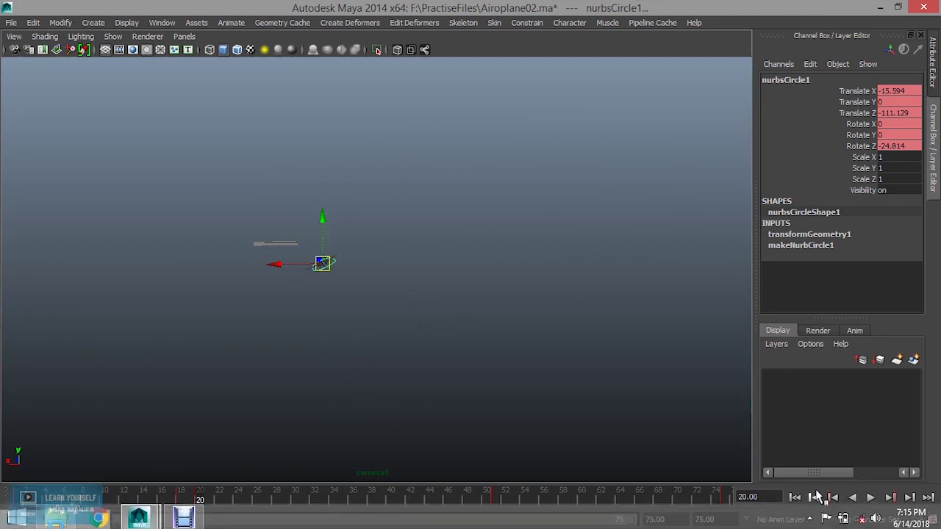
pyautogui.click(794, 498)
pyautogui.click(868, 498)
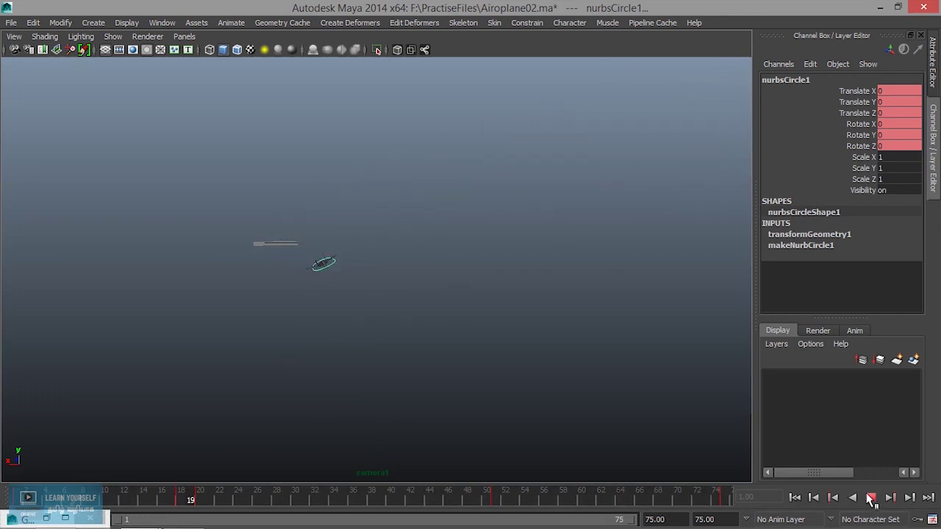
pyautogui.click(872, 499)
pyautogui.click(52, 518)
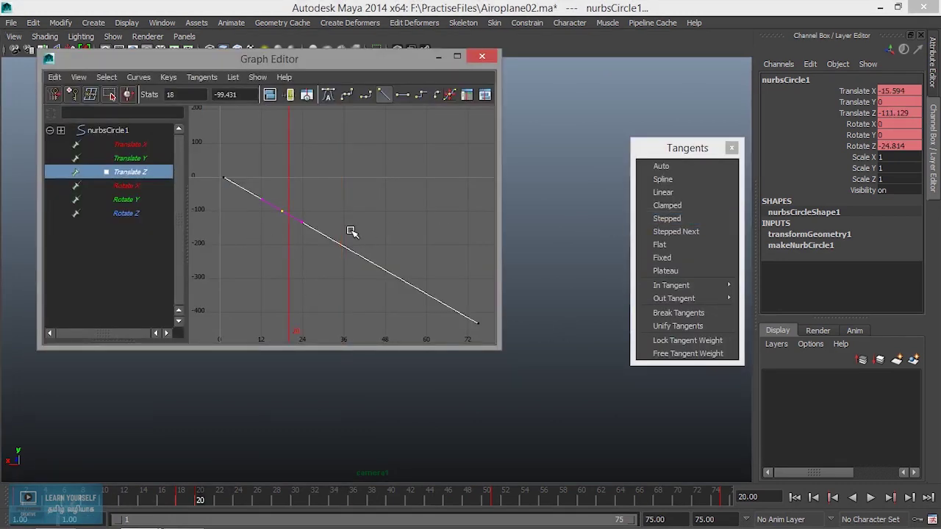
# Return the middle Translate Z key to frame 20 (-70.953), select the frame-0 key, and show all curves.
pyautogui.press(',')
pyautogui.hotkey('ctrl', 'z')
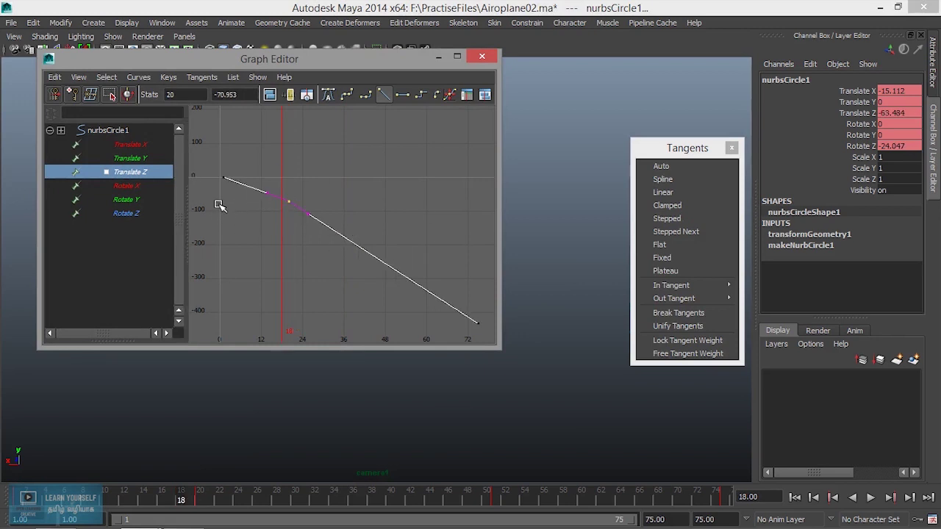
pyautogui.moveTo(215, 162); pyautogui.dragTo(257, 213)
pyautogui.click(109, 131)
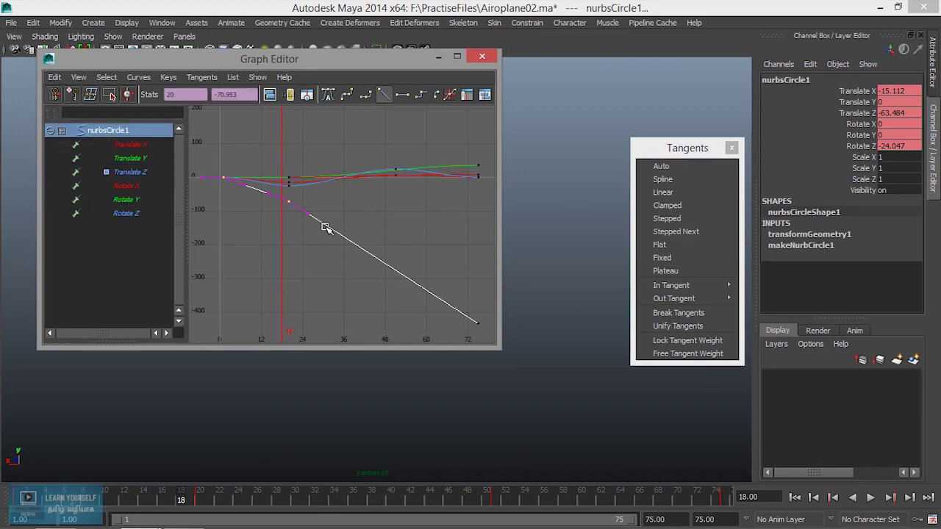
# Give the selected frame-0 key spline tangents, then linear tangents.
pyautogui.click(673, 180)
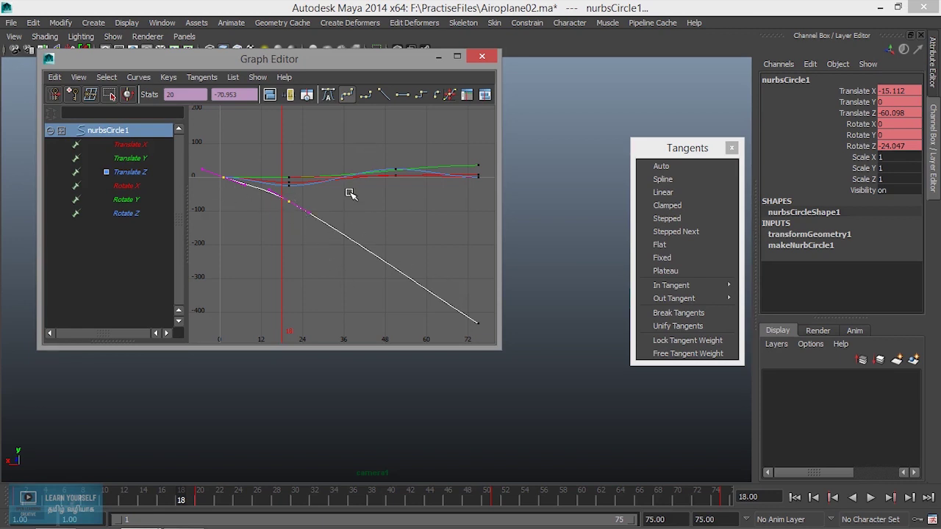
pyautogui.moveTo(328, 70); pyautogui.dragTo(413, 78)
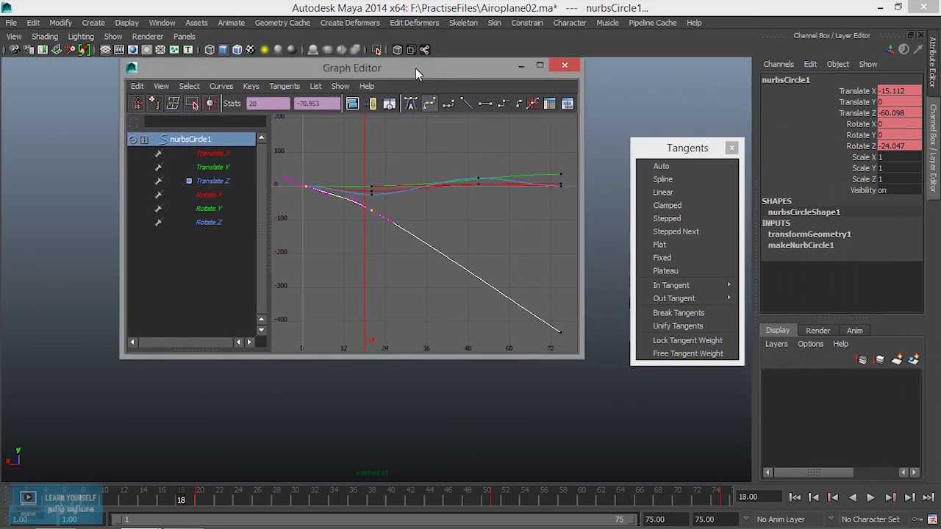
pyautogui.click(664, 194)
# Deselect all keys, switch the curves to linear tangents, and hide the Graph Editor.
pyautogui.click(418, 312)
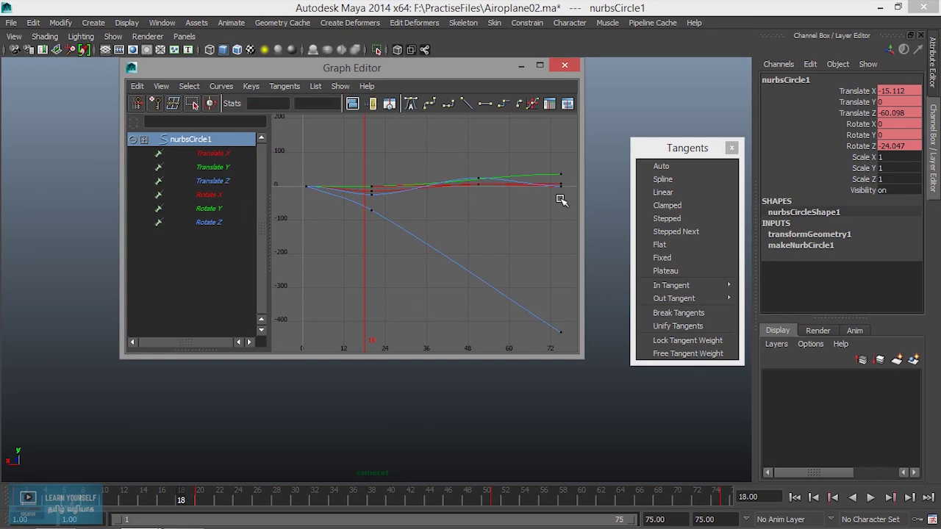
pyautogui.click(669, 193)
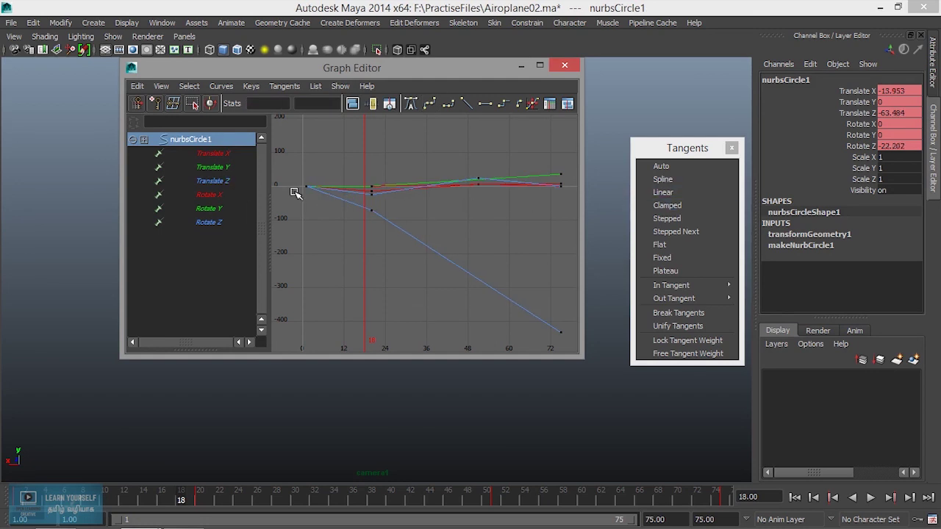
pyautogui.click(519, 66)
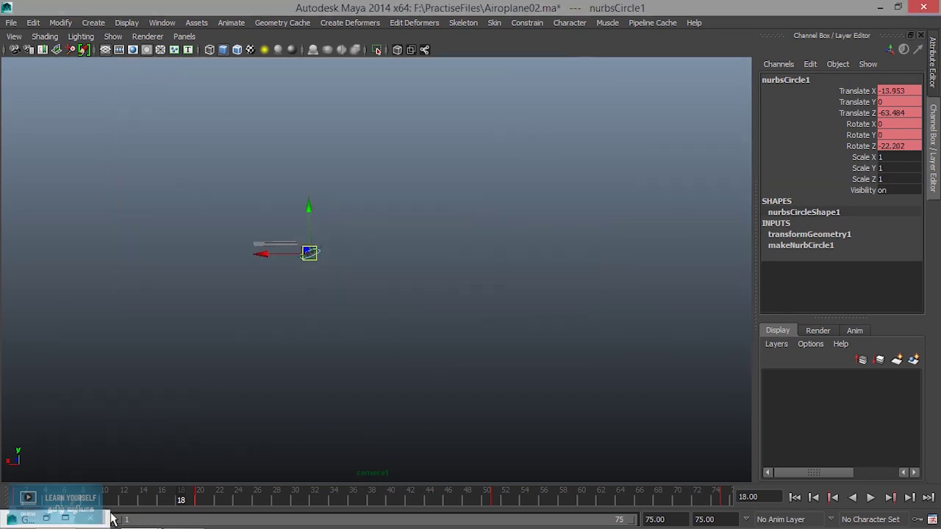
# Play the linear flight from frame 0, stop it, and restore the Graph Editor.
pyautogui.click(797, 499)
pyautogui.click(870, 499)
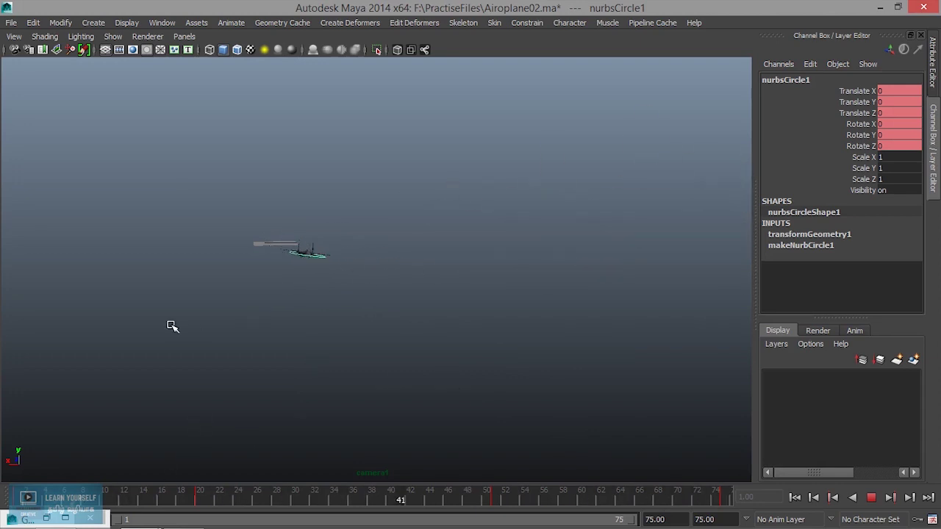
pyautogui.click(872, 500)
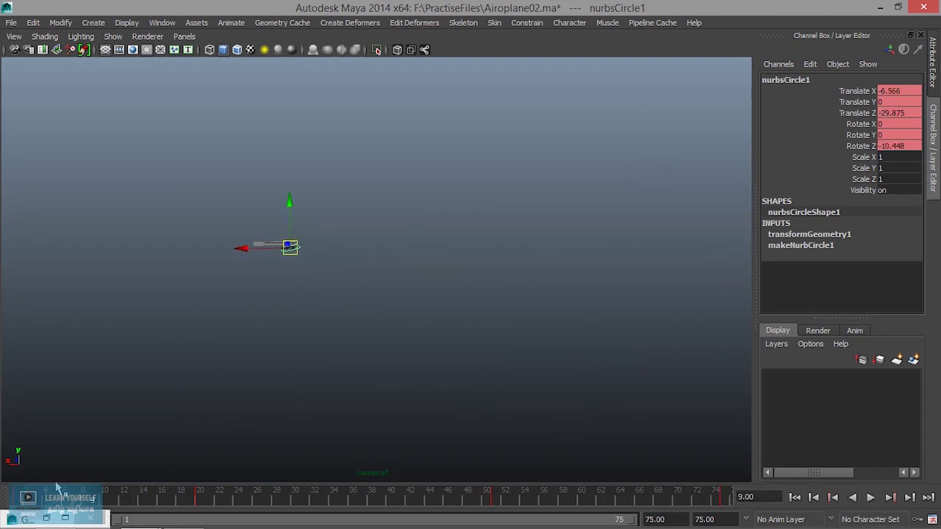
pyautogui.click(49, 518)
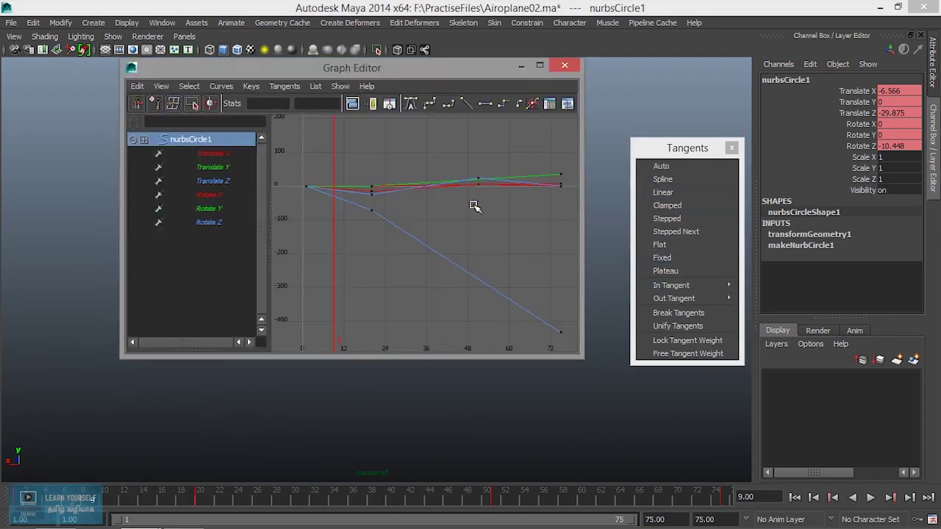
# Zoom in and frame the Rotate Z key at frame 20 to inspect it.
pyautogui.scroll(4, 424, 245)
pyautogui.scroll(2, 498, 317)
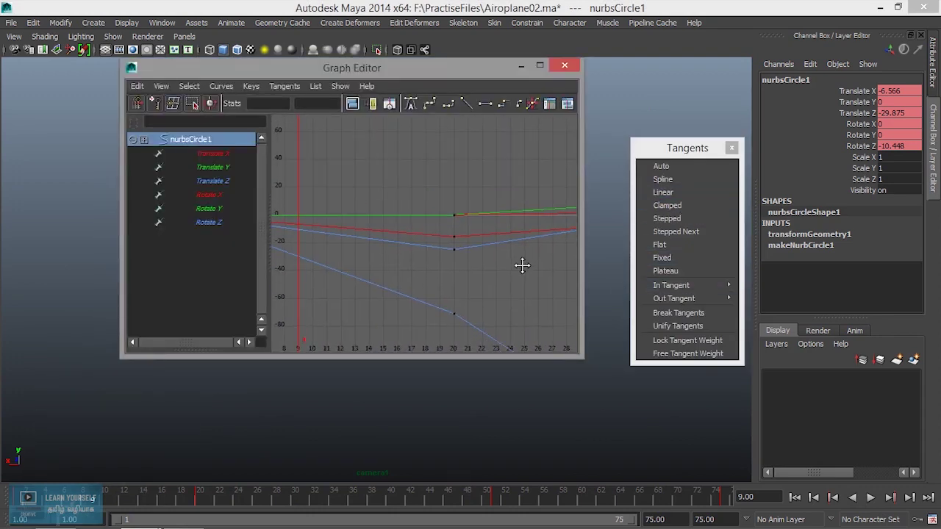
pyautogui.moveTo(468, 252); pyautogui.dragTo(538, 312)
pyautogui.press('f')
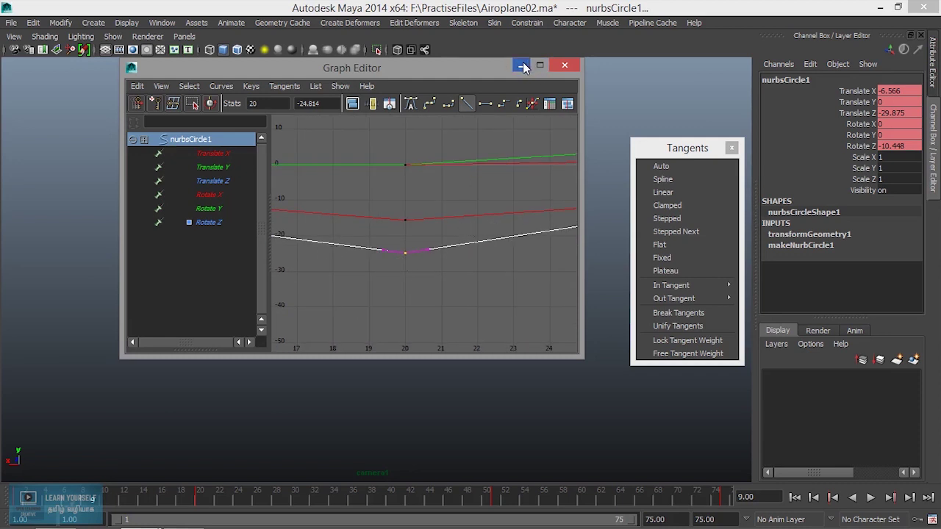
pyautogui.click(430, 142)
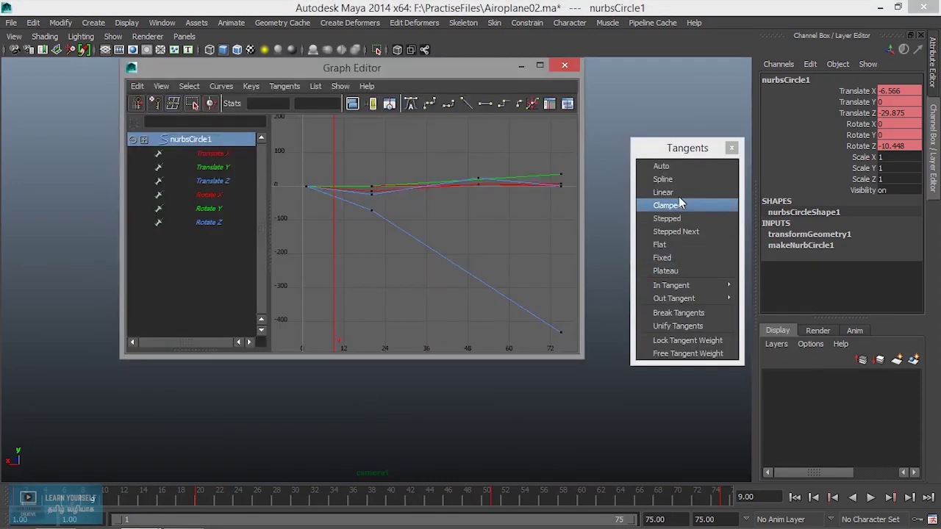
# Recheck the frame-20 Rotate Z key, switch all curves to clamped tangents, and hide the editor.
pyautogui.scroll(3, 441, 231)
pyautogui.scroll(2, 331, 232)
pyautogui.scroll(2, 514, 267)
pyautogui.scroll(2, 487, 277)
pyautogui.moveTo(469, 254); pyautogui.dragTo(544, 318)
pyautogui.moveTo(536, 311)
pyautogui.keyDown('alt'); pyautogui.mouseDown(button='middle')
pyautogui.moveTo(424, 282)
pyautogui.moveTo(401, 262)
pyautogui.mouseUp(button='middle'); pyautogui.keyUp('alt')
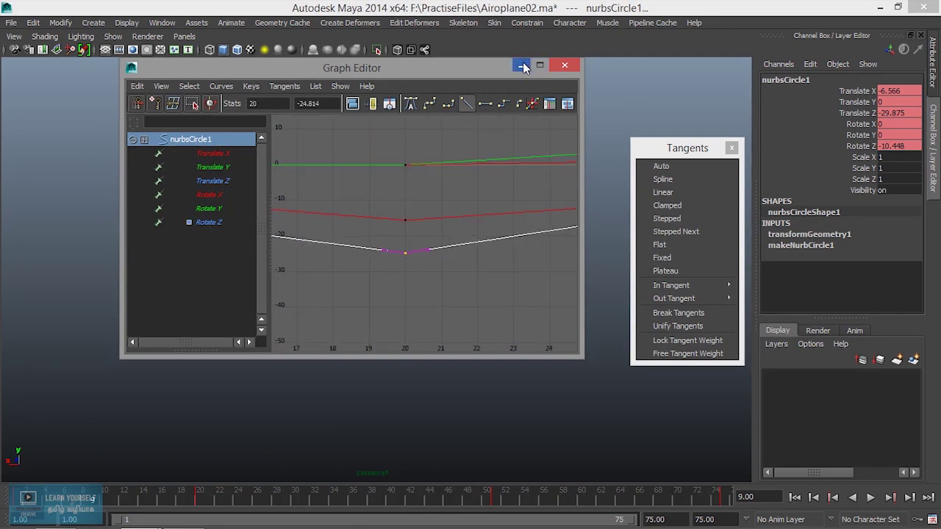
pyautogui.click(426, 142)
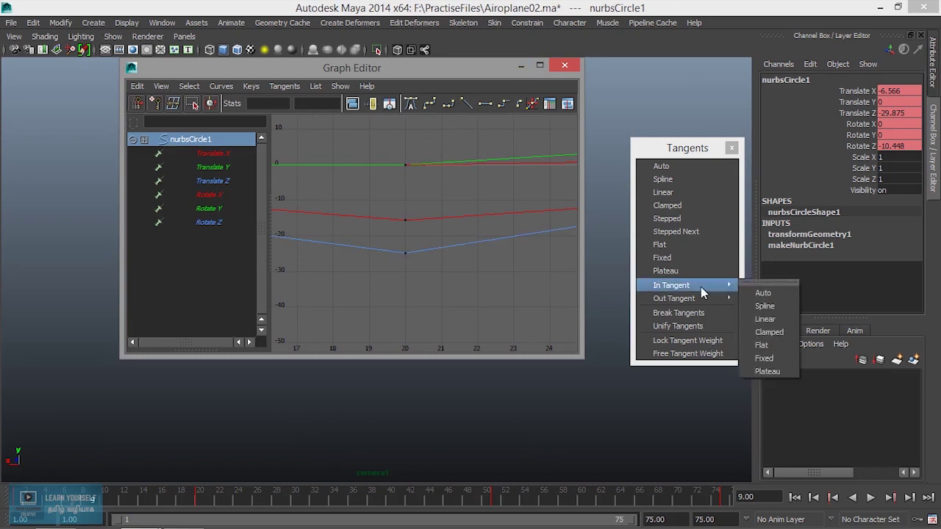
pyautogui.click(687, 203)
pyautogui.click(521, 65)
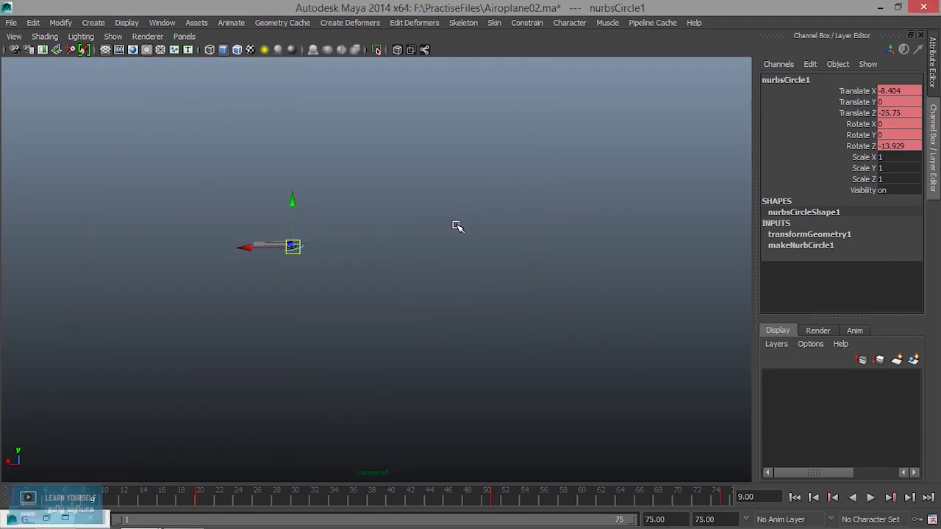
# Play and scrub the clamped-tangent flight, stopping at frame 73.
pyautogui.hotkey('alt', 'v')
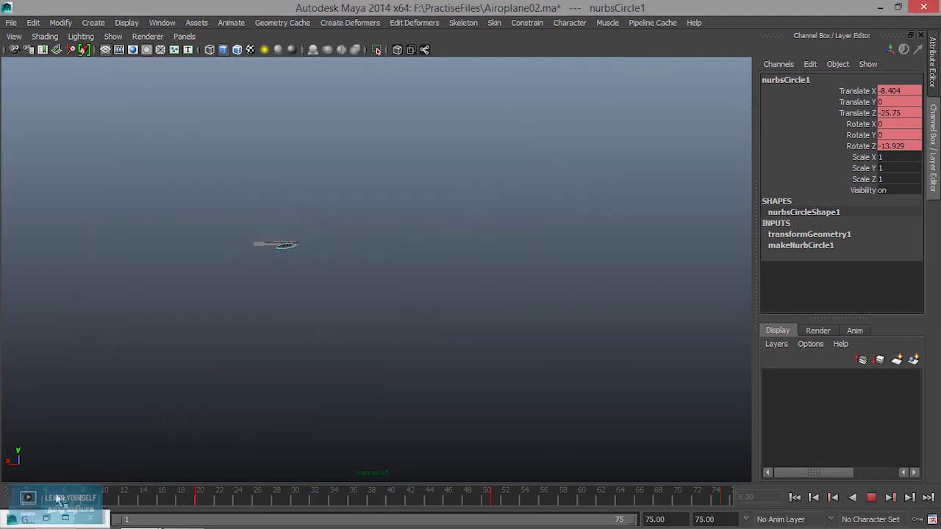
pyautogui.moveTo(333, 509)
pyautogui.mouseDown()
pyautogui.moveTo(651, 510)
pyautogui.moveTo(466, 521)
pyautogui.moveTo(91, 506)
pyautogui.mouseUp()
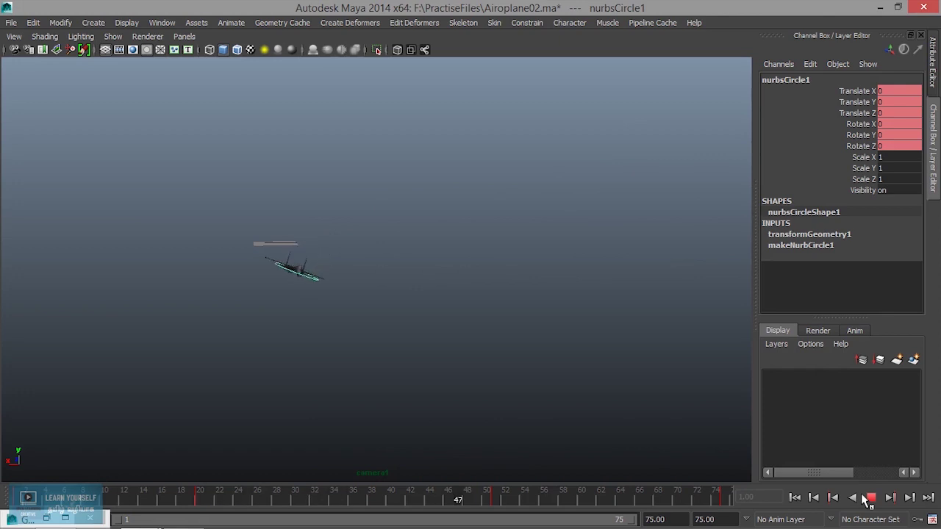
pyautogui.click(868, 498)
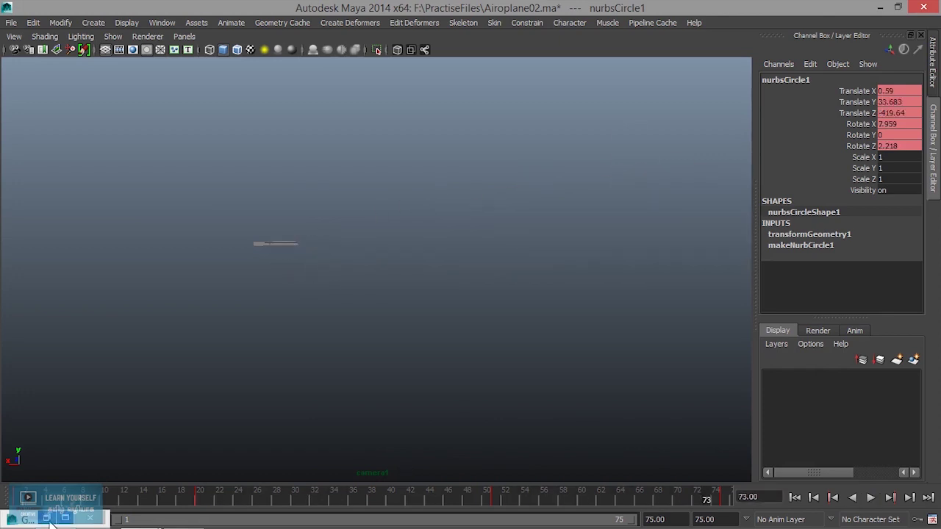
# Restore the Graph Editor and pan the graph to centre the frame-20 keys.
pyautogui.click(20, 520)
pyautogui.moveTo(409, 261)
pyautogui.keyDown('alt'); pyautogui.mouseDown(button='middle')
pyautogui.moveTo(447, 306)
pyautogui.moveTo(530, 331)
pyautogui.moveTo(561, 321)
pyautogui.mouseUp(button='middle'); pyautogui.keyUp('alt')
pyautogui.moveTo(495, 336)
pyautogui.keyDown('alt'); pyautogui.mouseDown(button='middle')
pyautogui.moveTo(319, 313)
pyautogui.moveTo(299, 183)
pyautogui.moveTo(261, 140)
pyautogui.moveTo(357, 150)
pyautogui.moveTo(404, 253)
pyautogui.moveTo(451, 242)
pyautogui.moveTo(311, 152)
pyautogui.moveTo(370, 232)
pyautogui.mouseUp(button='middle'); pyautogui.keyUp('alt')
# Inspect the frame-75 key and the frame-20 Translate Z and Rotate Z keys.
pyautogui.moveTo(382, 213); pyautogui.dragTo(521, 331)
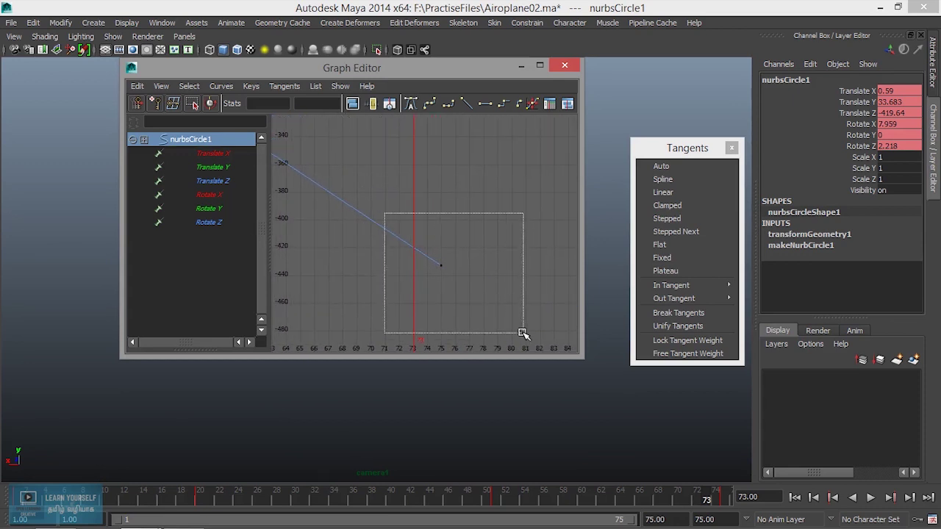
pyautogui.moveTo(347, 189)
pyautogui.keyDown('alt'); pyautogui.mouseDown(button='middle')
pyautogui.moveTo(595, 350)
pyautogui.moveTo(495, 319)
pyautogui.mouseUp(button='middle'); pyautogui.keyUp('alt')
pyautogui.moveTo(440, 236); pyautogui.dragTo(505, 294)
pyautogui.keyDown('alt'); pyautogui.moveTo(505, 294); pyautogui.dragTo(485, 309, button='right'); pyautogui.keyUp('alt')
pyautogui.keyDown('alt'); pyautogui.moveTo(483, 309); pyautogui.dragTo(423, 300, button='middle'); pyautogui.keyUp('alt')
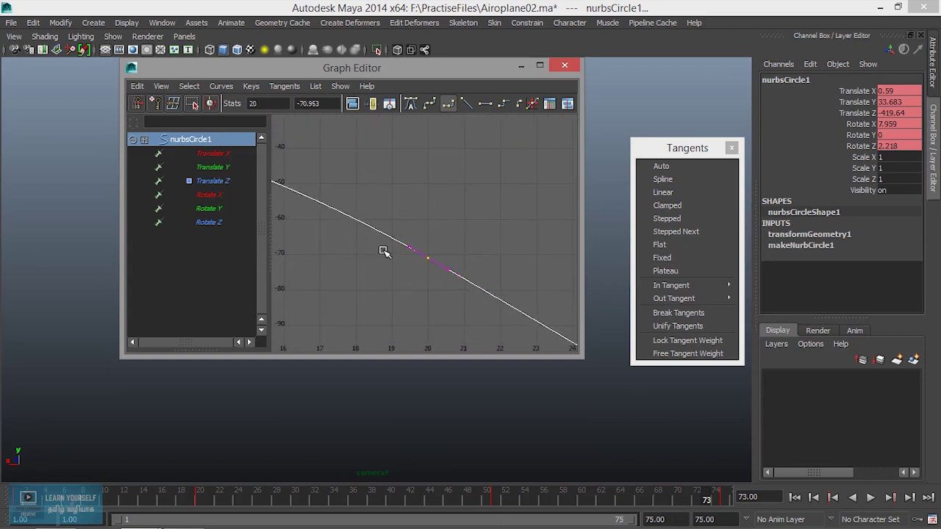
pyautogui.keyDown('alt'); pyautogui.moveTo(433, 252); pyautogui.dragTo(465, 389, button='middle'); pyautogui.keyUp('alt')
pyautogui.click(460, 230)
pyautogui.keyDown('alt'); pyautogui.moveTo(499, 263); pyautogui.dragTo(431, 226, button='middle'); pyautogui.keyUp('alt')
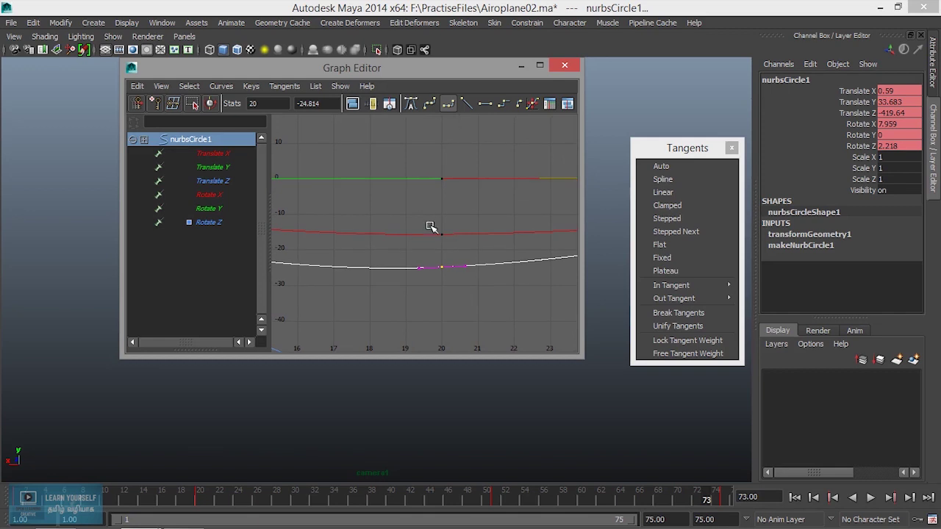
# Clear the selection, make every key stepped, fit all curves, and hide the Graph Editor.
pyautogui.click(400, 159)
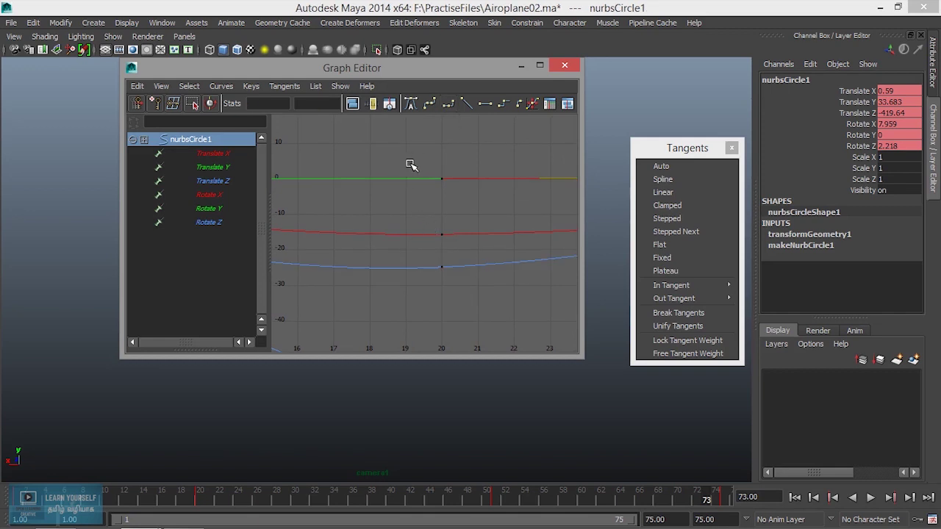
pyautogui.click(680, 218)
pyautogui.press('a')
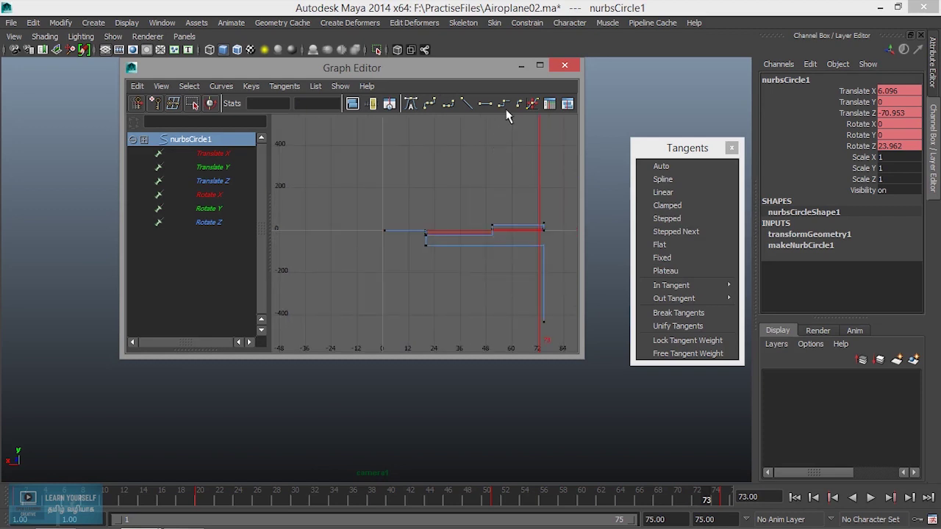
pyautogui.click(520, 68)
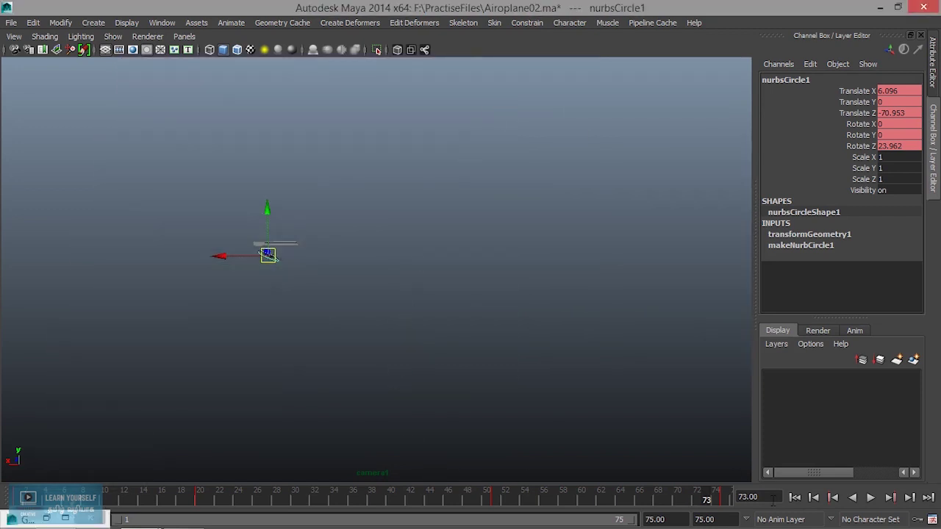
# Play the stepped flight from frame 0 and stop it at frame 60.
pyautogui.click(795, 498)
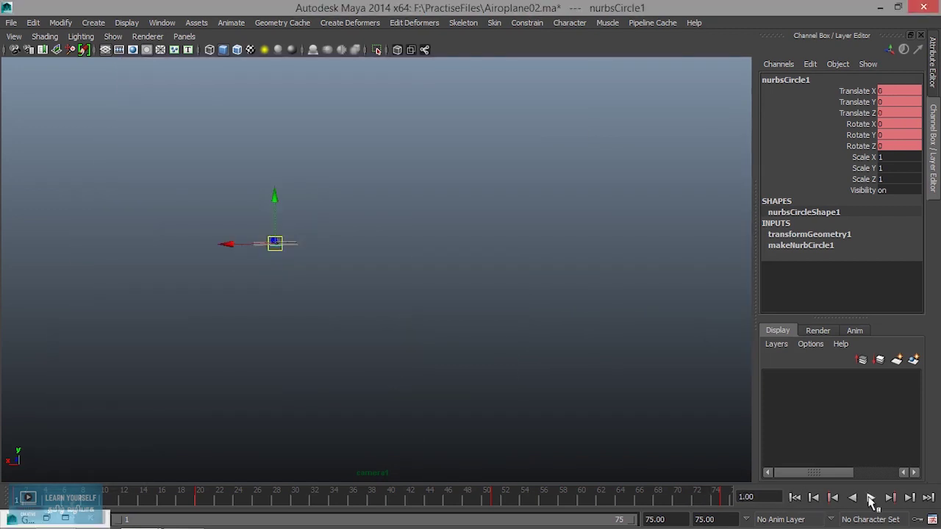
pyautogui.click(871, 498)
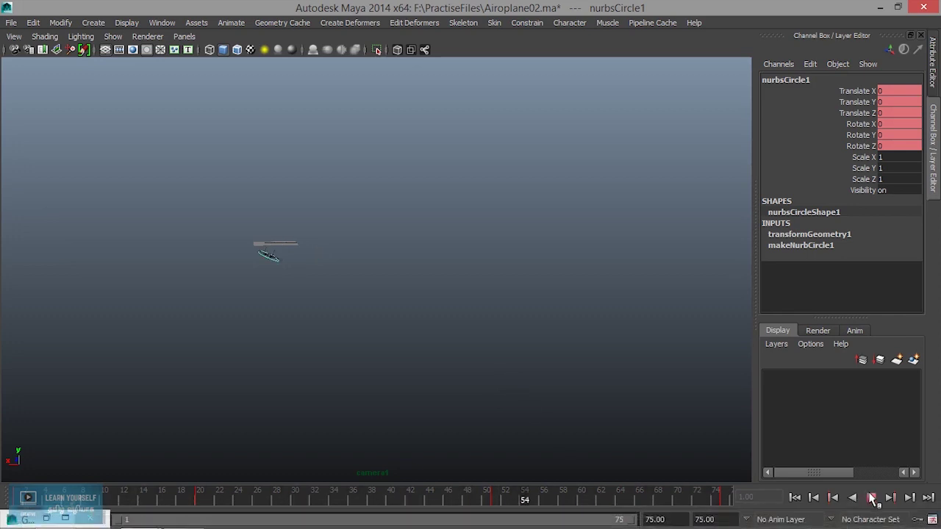
pyautogui.click(871, 498)
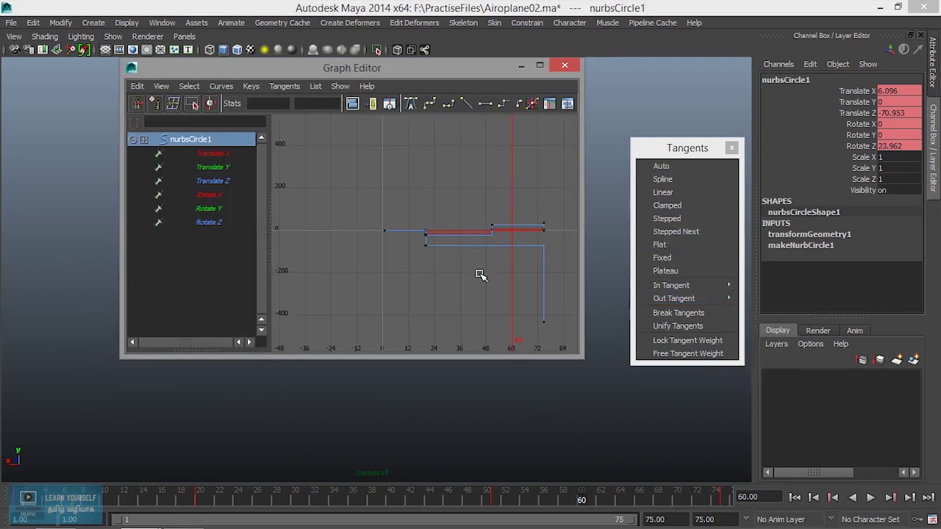
# Switch the keys to Stepped Next tangents and play the result, stopping at frame 38.
pyautogui.scroll(3, 456, 289)
pyautogui.scroll(3, 474, 294)
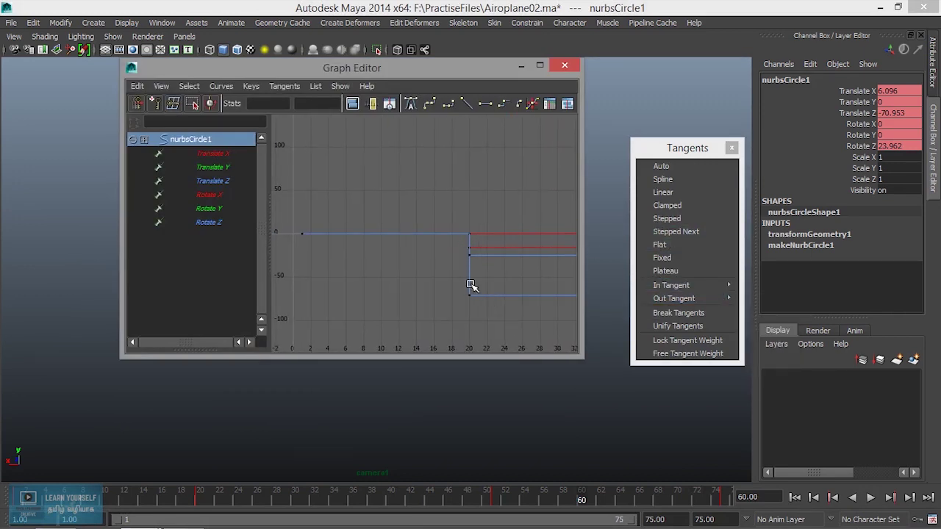
pyautogui.click(679, 233)
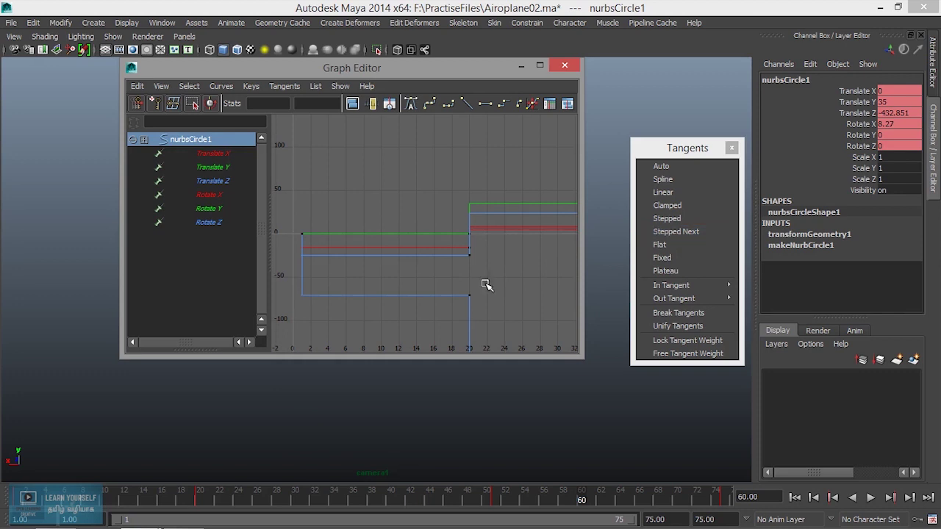
pyautogui.click(522, 66)
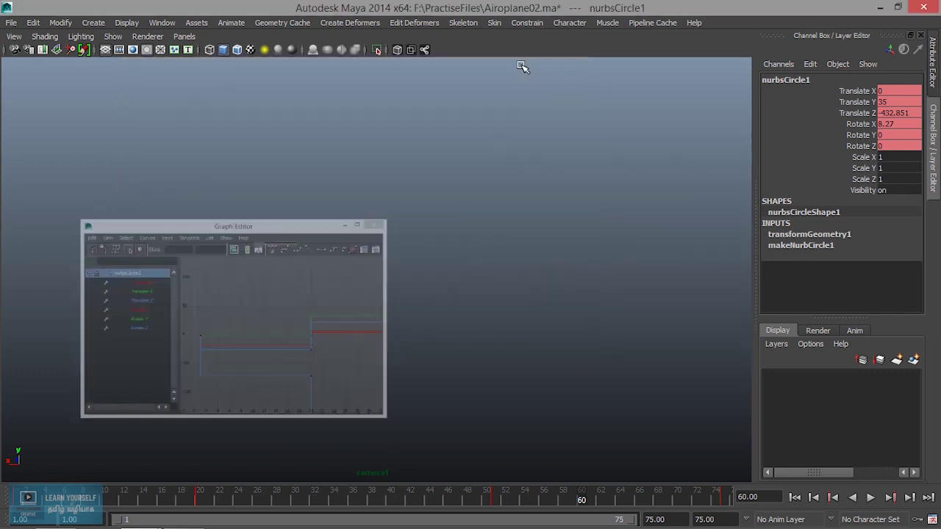
pyautogui.click(870, 498)
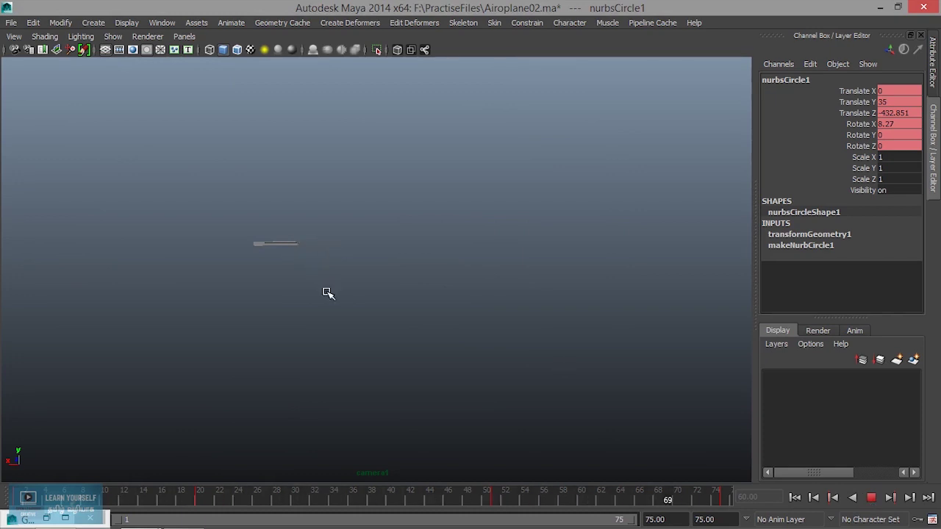
pyautogui.click(872, 498)
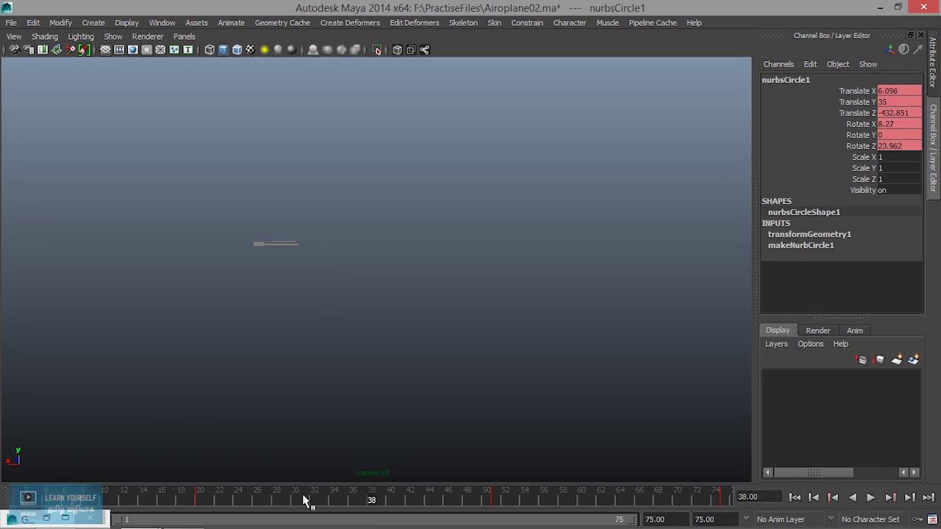
# Switch the keys to Fixed tangents and replay the flight from the start, stopping at frame 37.
pyautogui.click(64, 519)
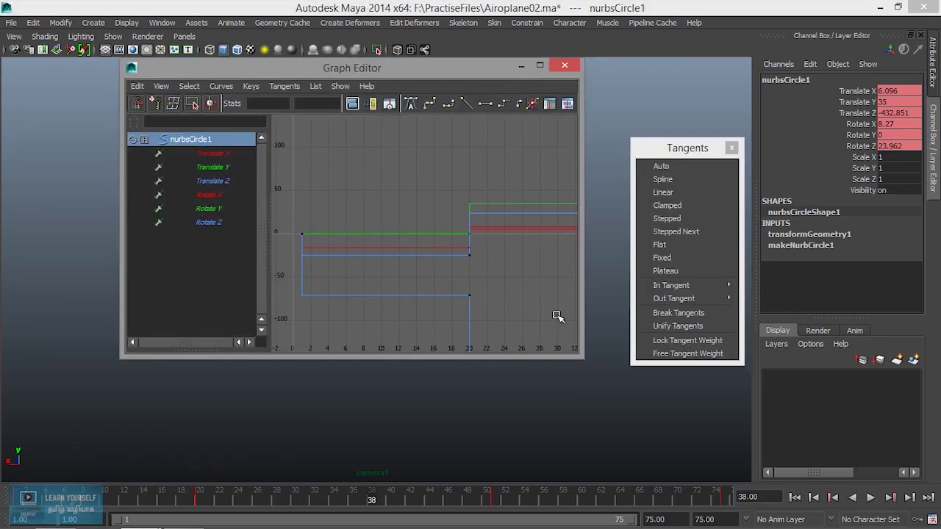
pyautogui.click(664, 244)
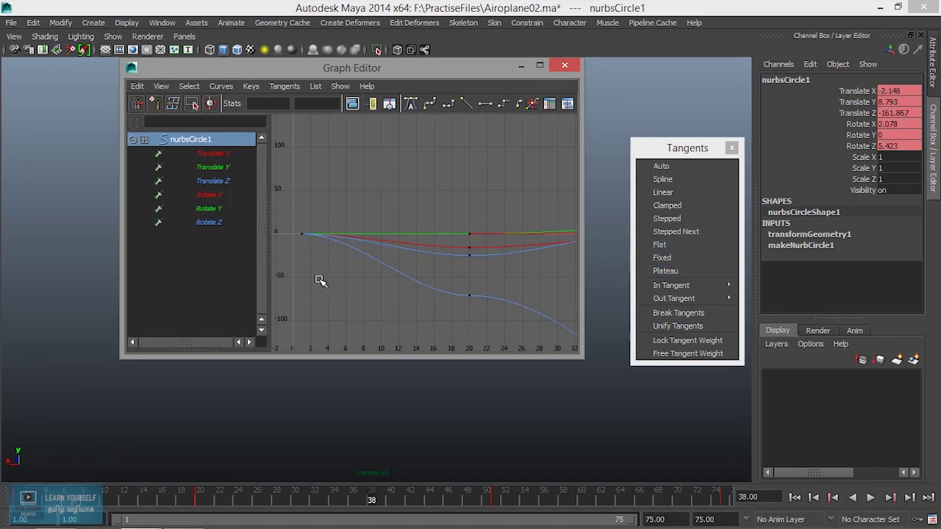
pyautogui.click(521, 67)
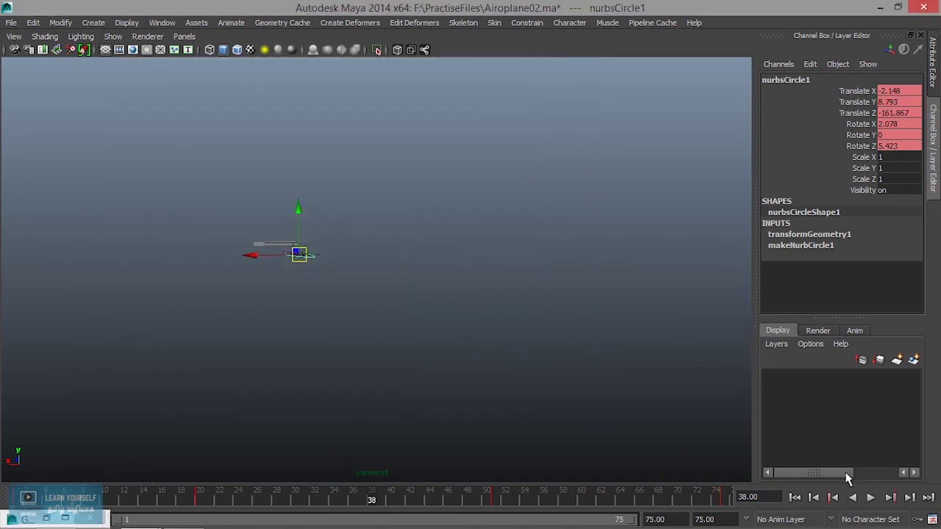
pyautogui.click(796, 497)
pyautogui.click(868, 499)
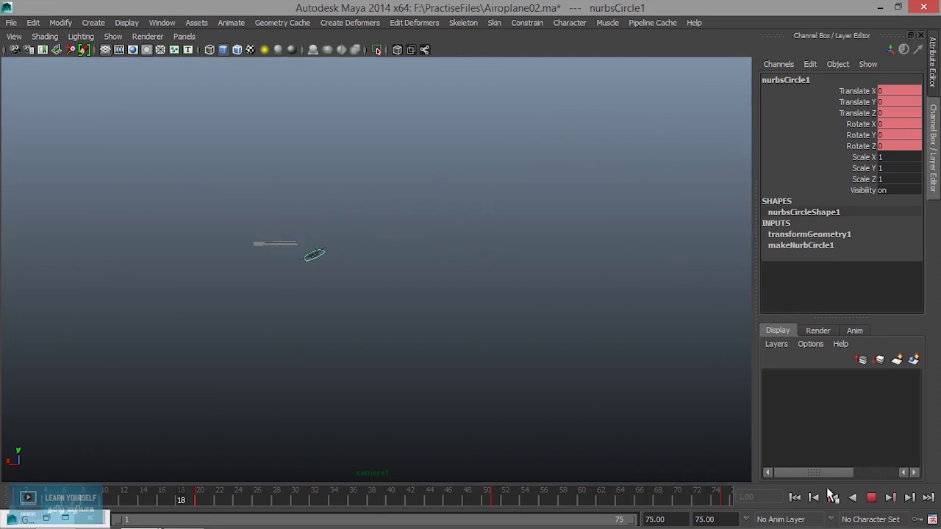
pyautogui.click(872, 498)
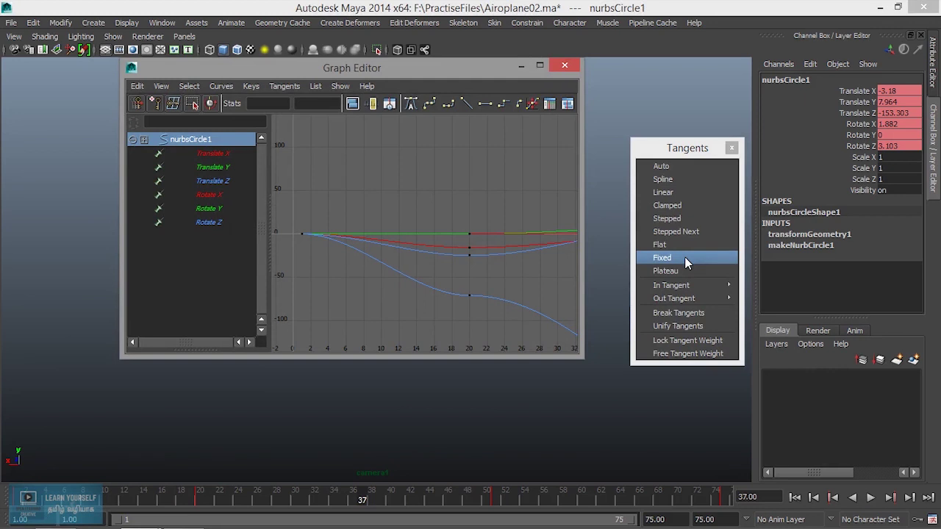
# Give the Translate X key at frame 20 a Plateau tangent.
pyautogui.scroll(5, 500, 318)
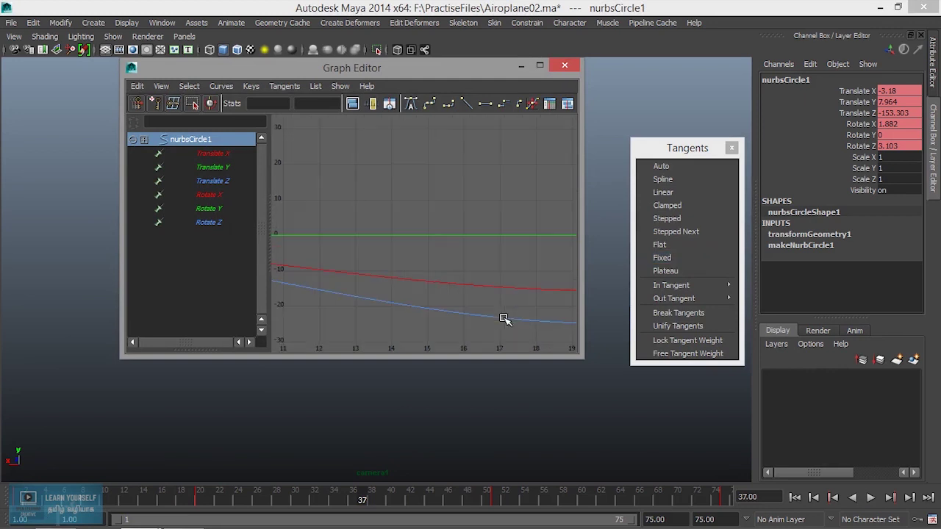
pyautogui.moveTo(367, 155)
pyautogui.keyDown('alt'); pyautogui.mouseDown(button='middle')
pyautogui.moveTo(346, 289)
pyautogui.moveTo(422, 196)
pyautogui.mouseUp(button='middle'); pyautogui.keyUp('alt')
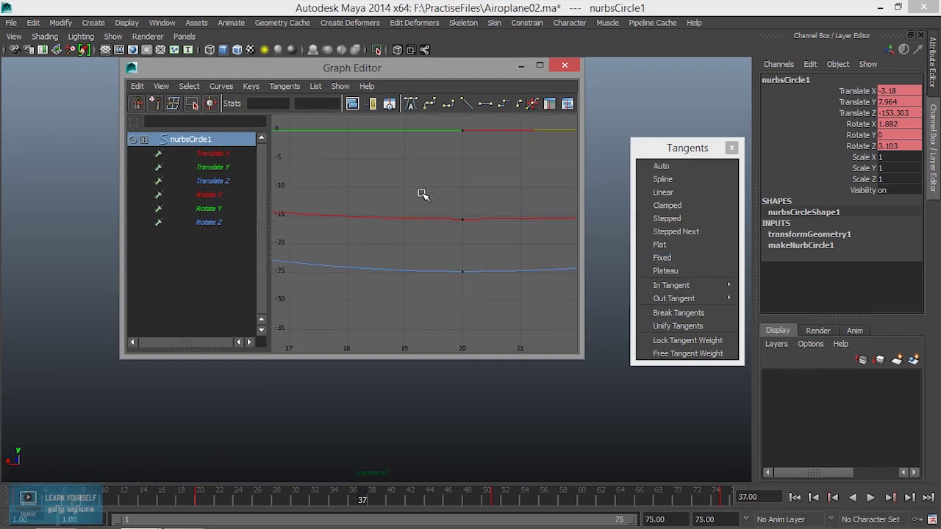
pyautogui.moveTo(422, 196); pyautogui.dragTo(521, 259)
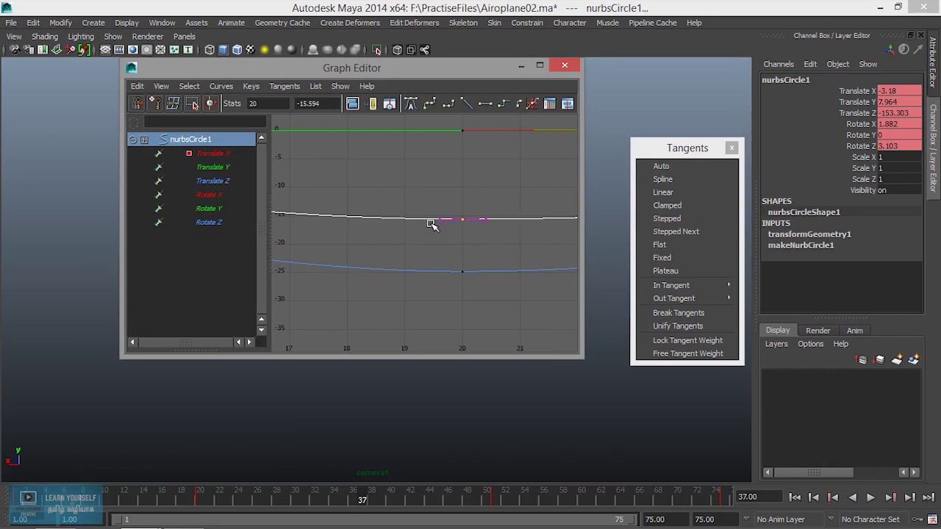
pyautogui.click(684, 273)
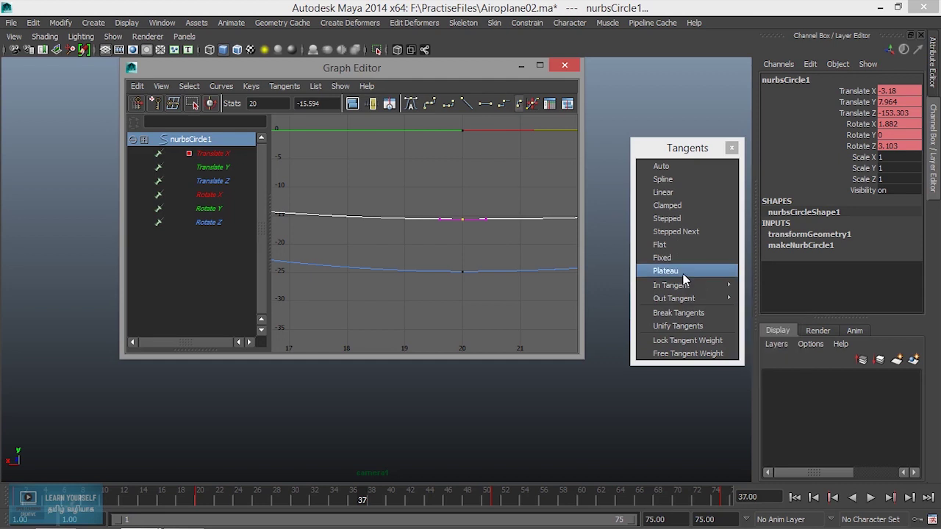
# Fit all curves, change the Translate Z curve's tangents (-200.771 at frame 37), and hide the editor.
pyautogui.click(475, 316)
pyautogui.press('a')
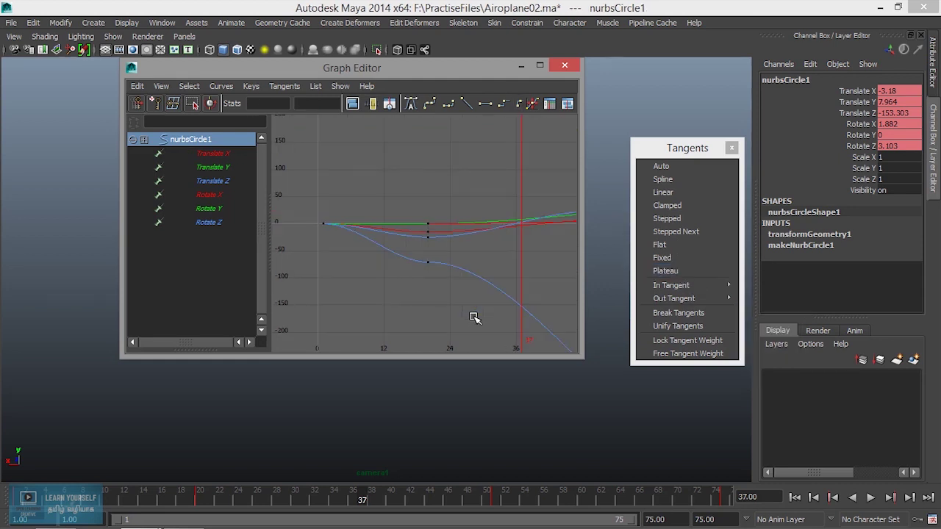
pyautogui.press('a')
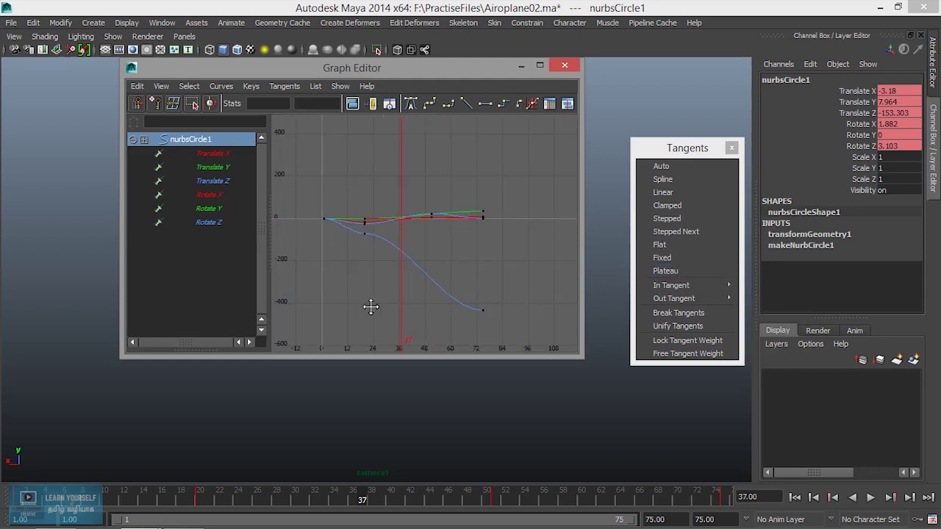
pyautogui.click(666, 270)
pyautogui.click(528, 67)
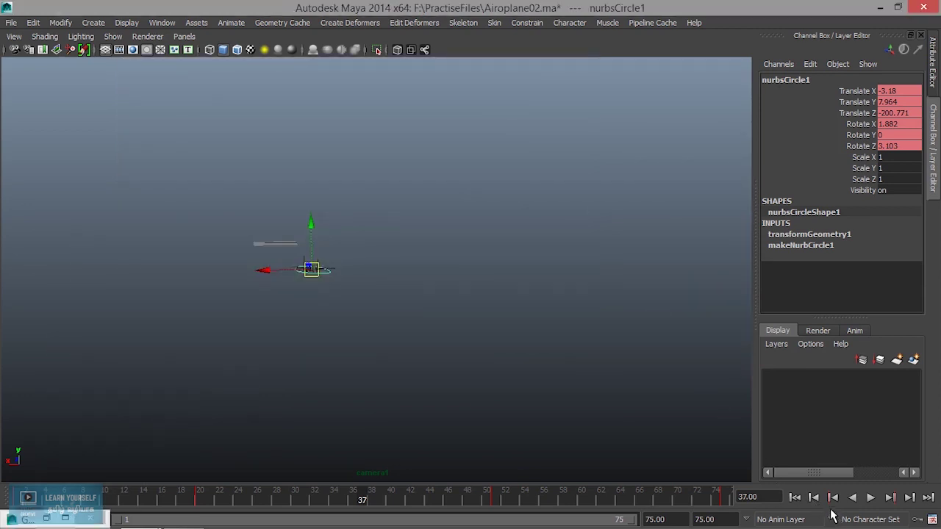
# Play the plateau-tangent animation from frame 1, stop at frame 32, and reopen the Graph Editor on the early keys.
pyautogui.click(795, 498)
pyautogui.click(870, 501)
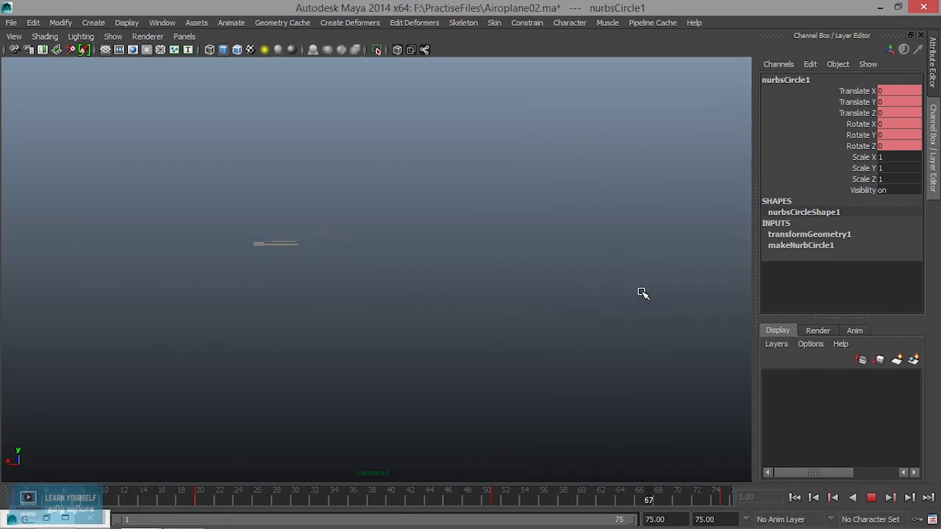
pyautogui.click(871, 497)
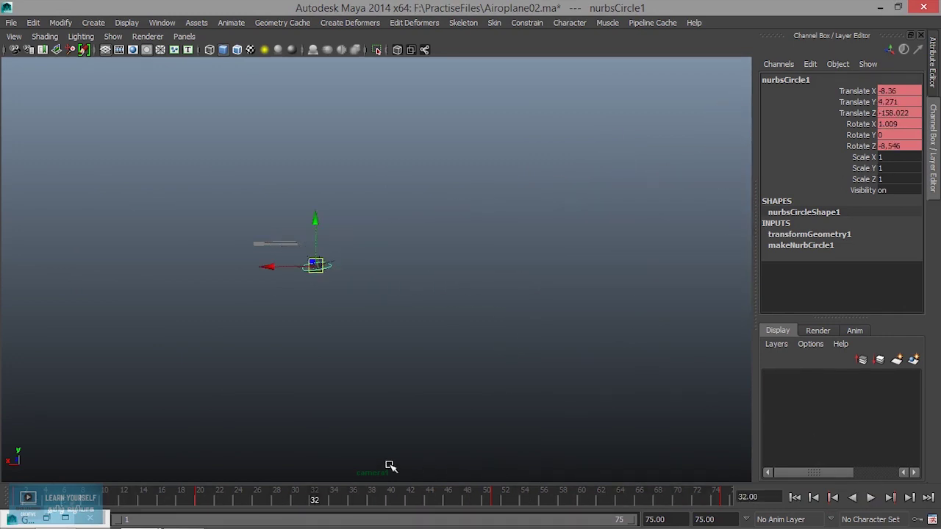
pyautogui.click(65, 518)
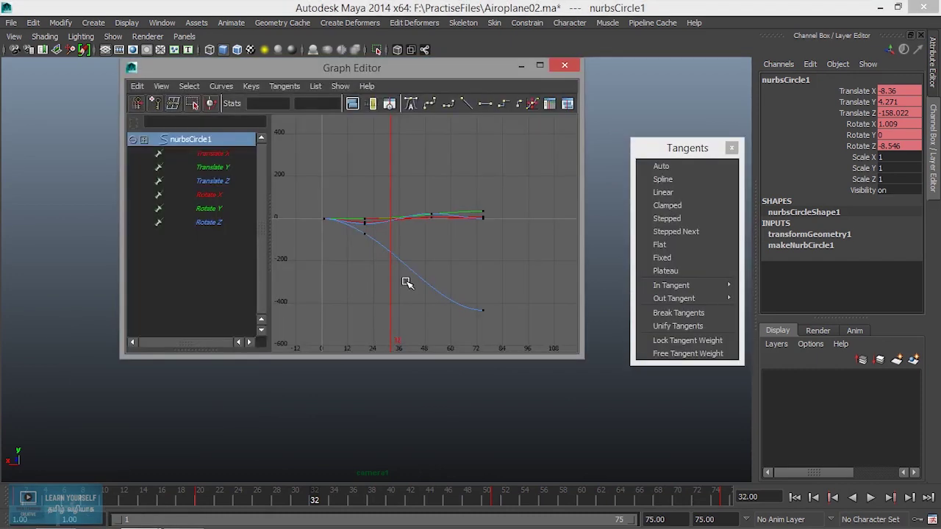
pyautogui.keyDown('alt'); pyautogui.moveTo(405, 275); pyautogui.dragTo(459, 310, button='right'); pyautogui.keyUp('alt')
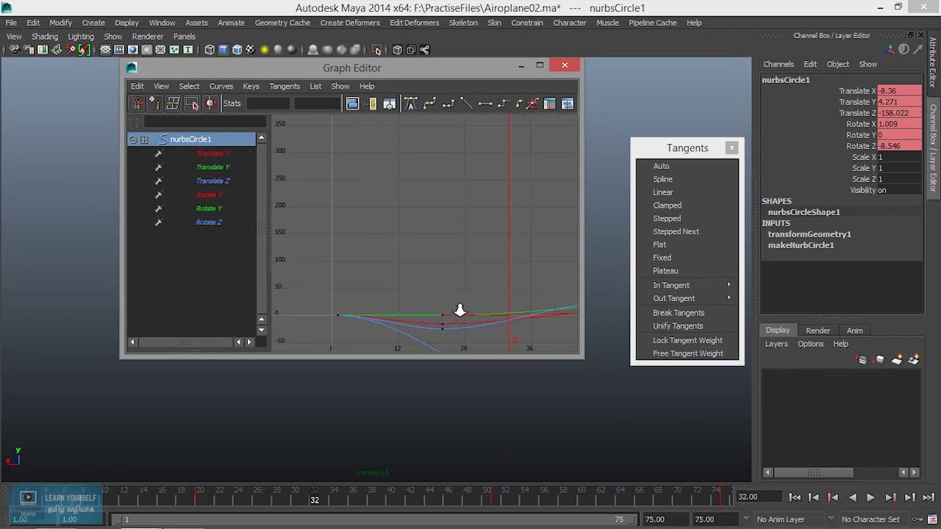